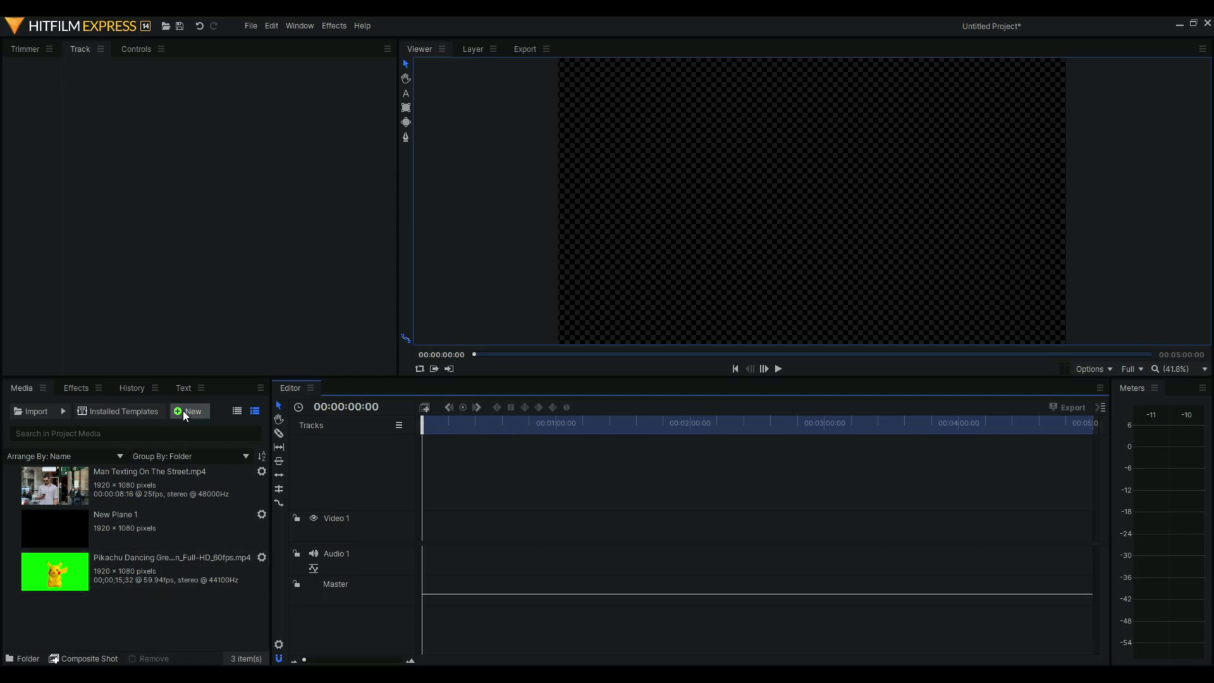
# Step: Make a composite shot from Man Texting On The Street.mp4, using the clip's 1080p Full HD @ 25 fps settings
pyautogui.click(154, 471)
pyautogui.rightClick(152, 468)
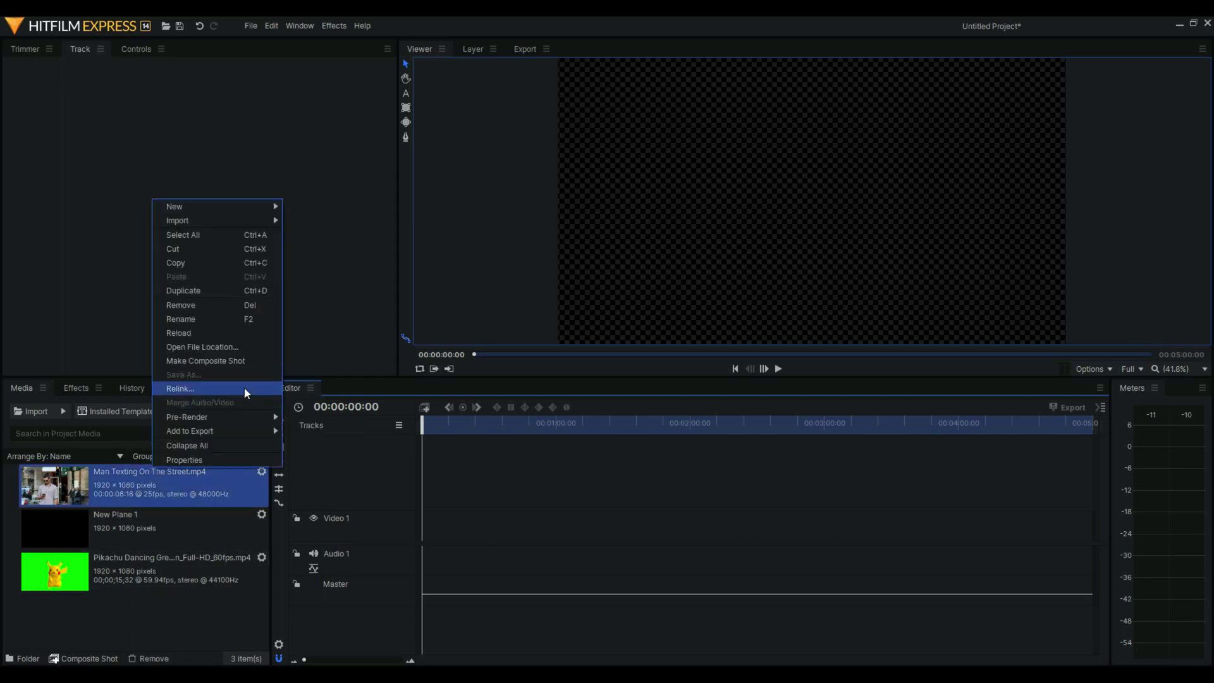
pyautogui.click(233, 360)
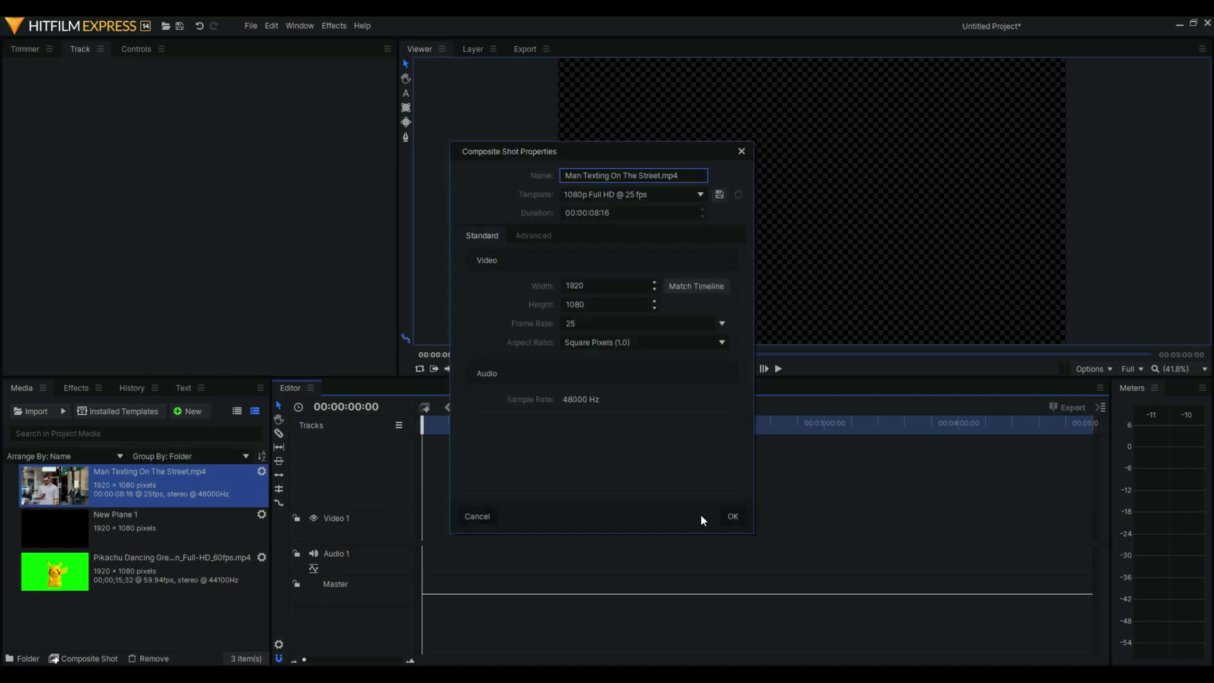
pyautogui.click(734, 518)
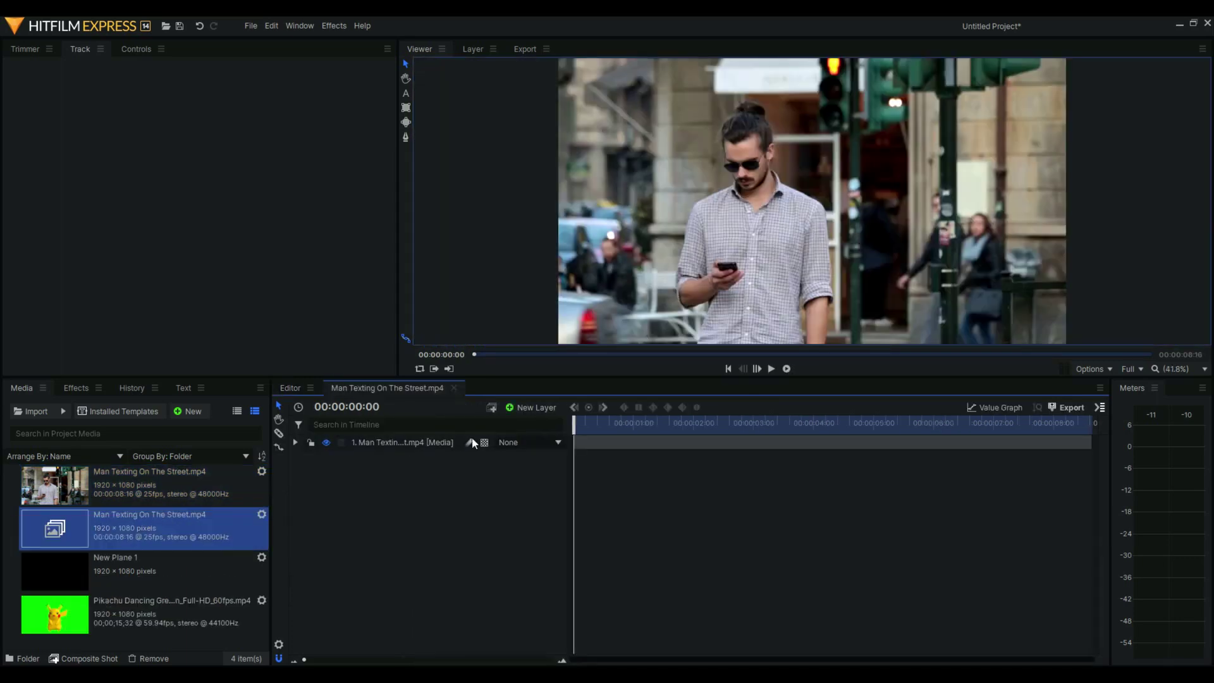
# Step: Add a new point layer to the composite shot
pyautogui.rightClick(412, 514)
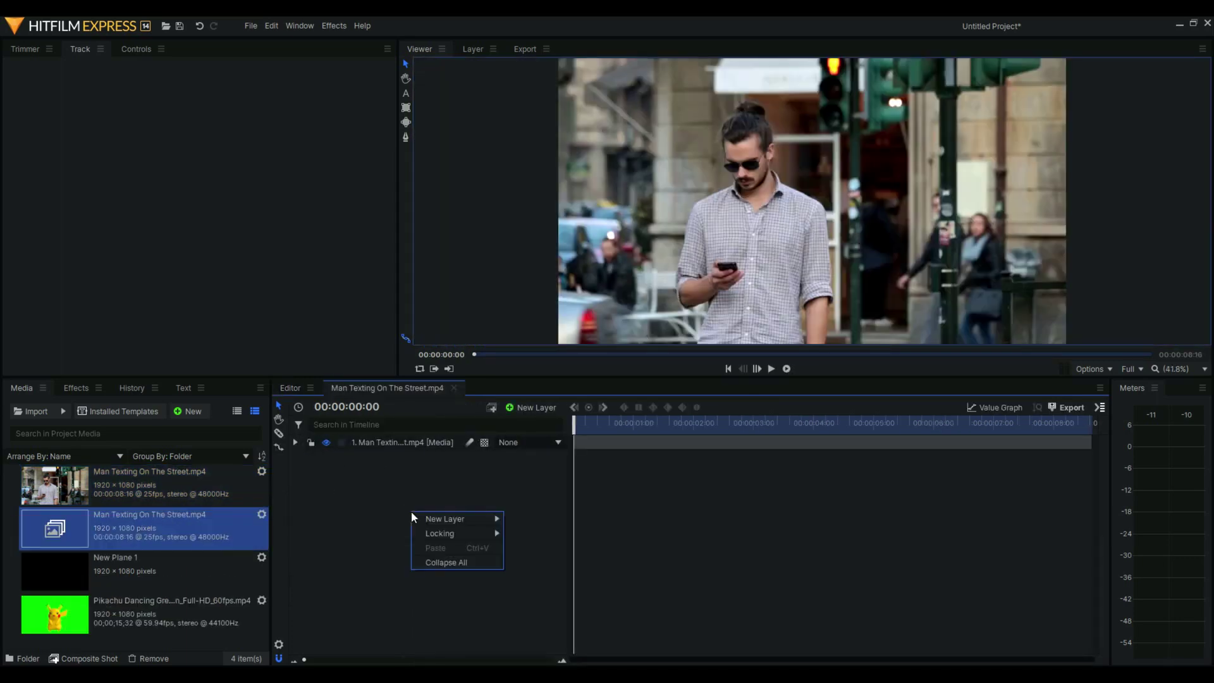
pyautogui.moveTo(462, 519)
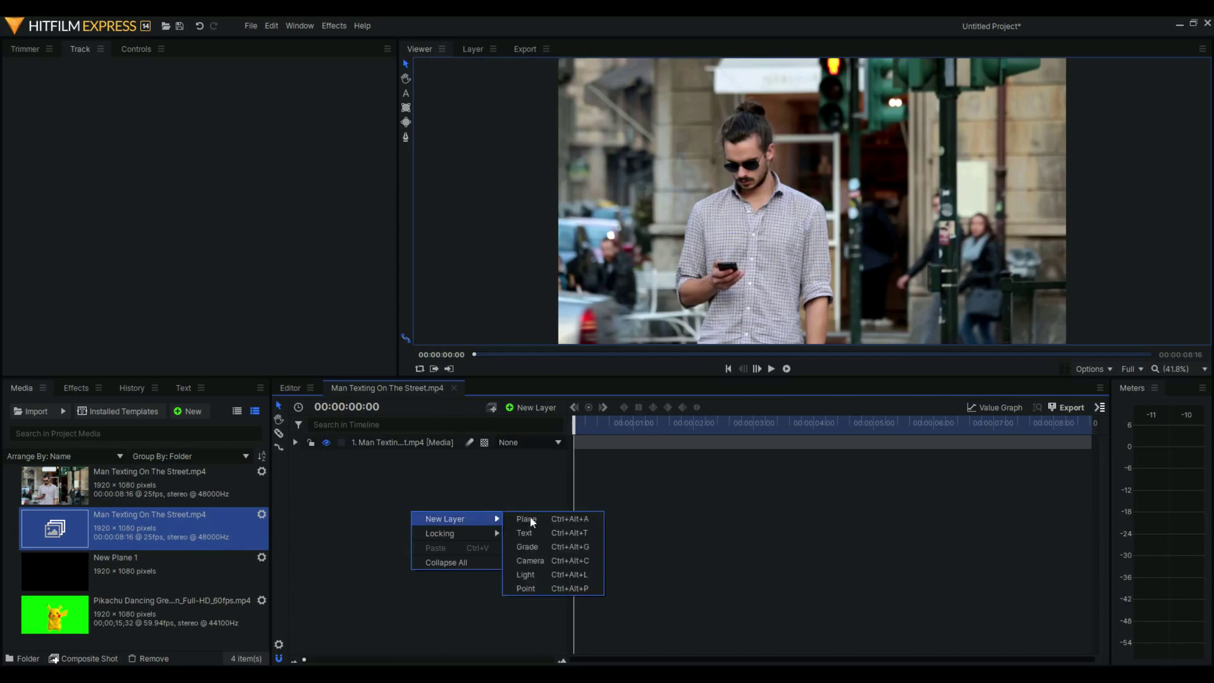
pyautogui.click(544, 586)
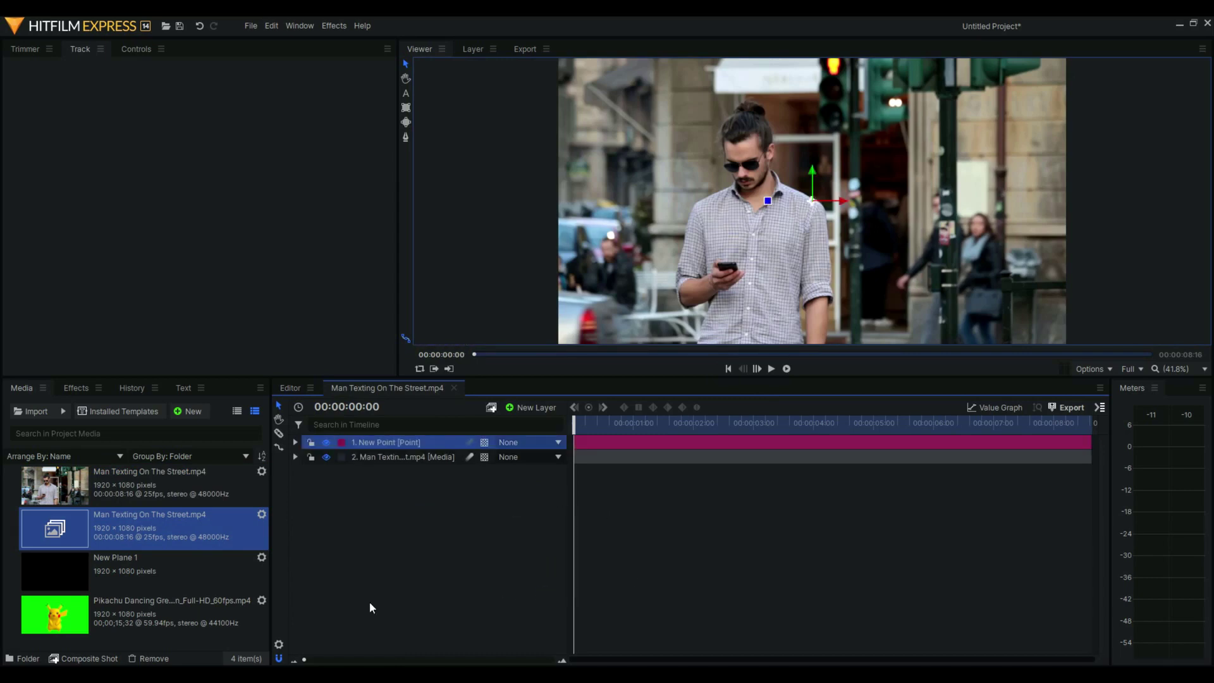
# Step: Add a tracker to the street video layer, centre its tracking point on the man's phone, and fit the search area around the phone
pyautogui.click(295, 457)
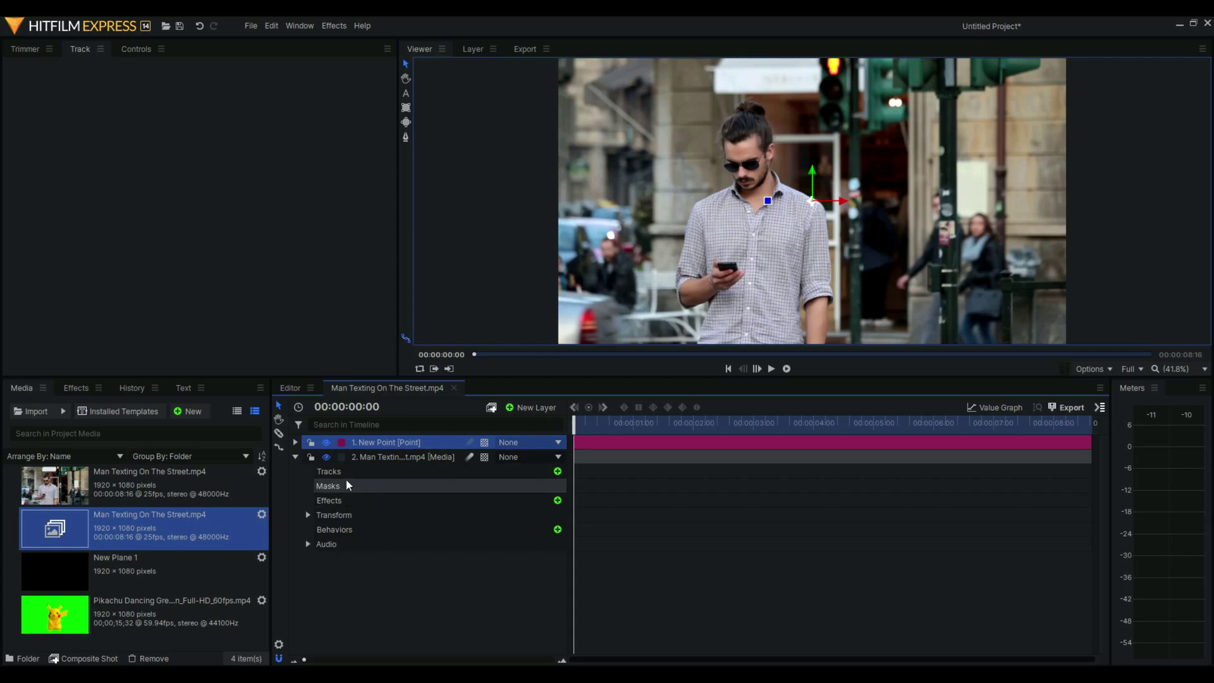
pyautogui.click(558, 471)
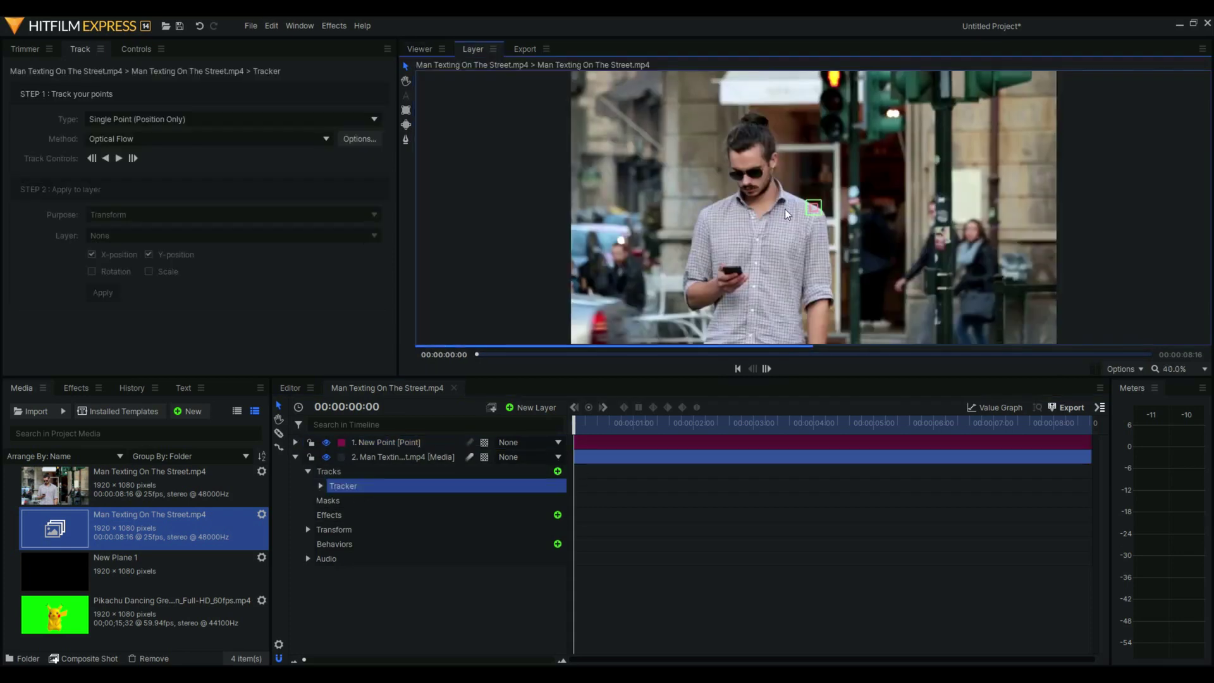
pyautogui.scroll(3, 784, 209)
pyautogui.scroll(2, 893, 218)
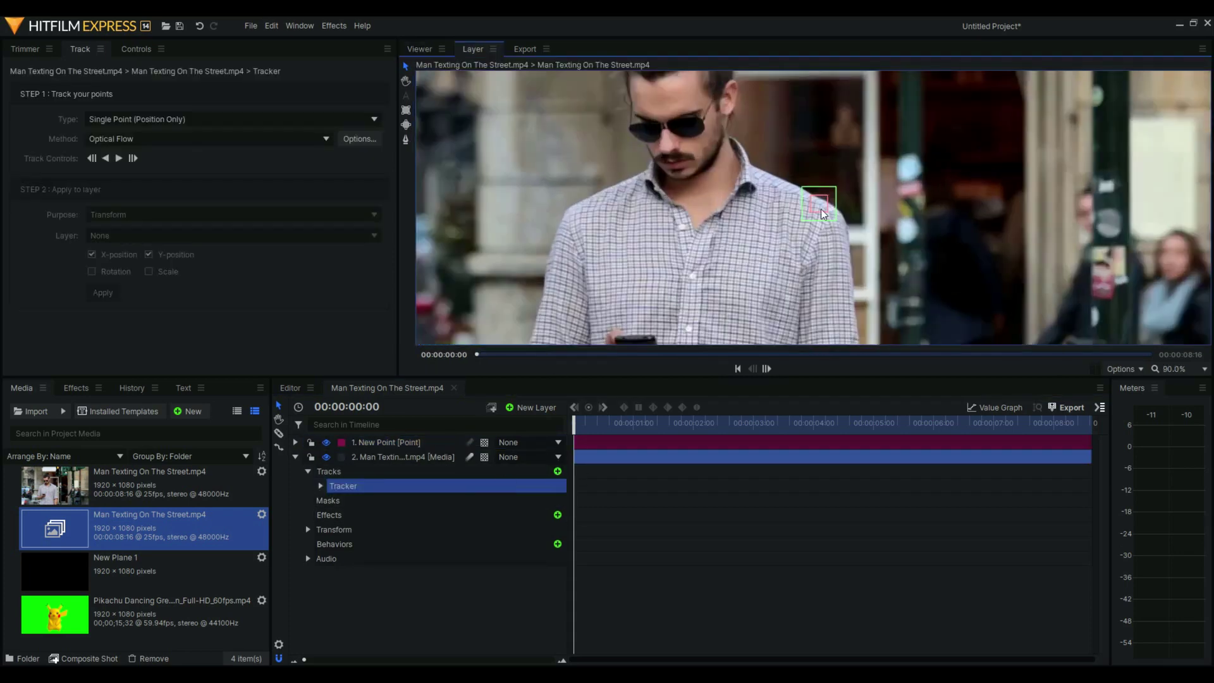
pyautogui.moveTo(821, 209); pyautogui.dragTo(663, 274)
pyautogui.scroll(5, 709, 310)
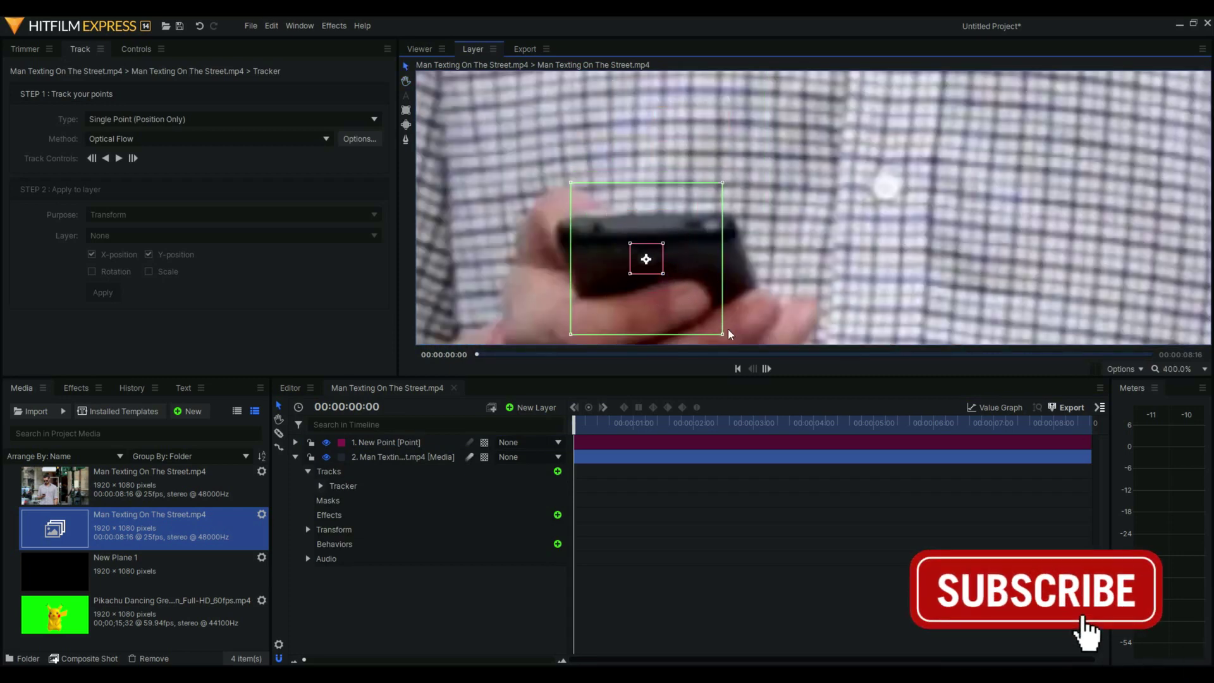
pyautogui.moveTo(723, 305); pyautogui.dragTo(752, 325)
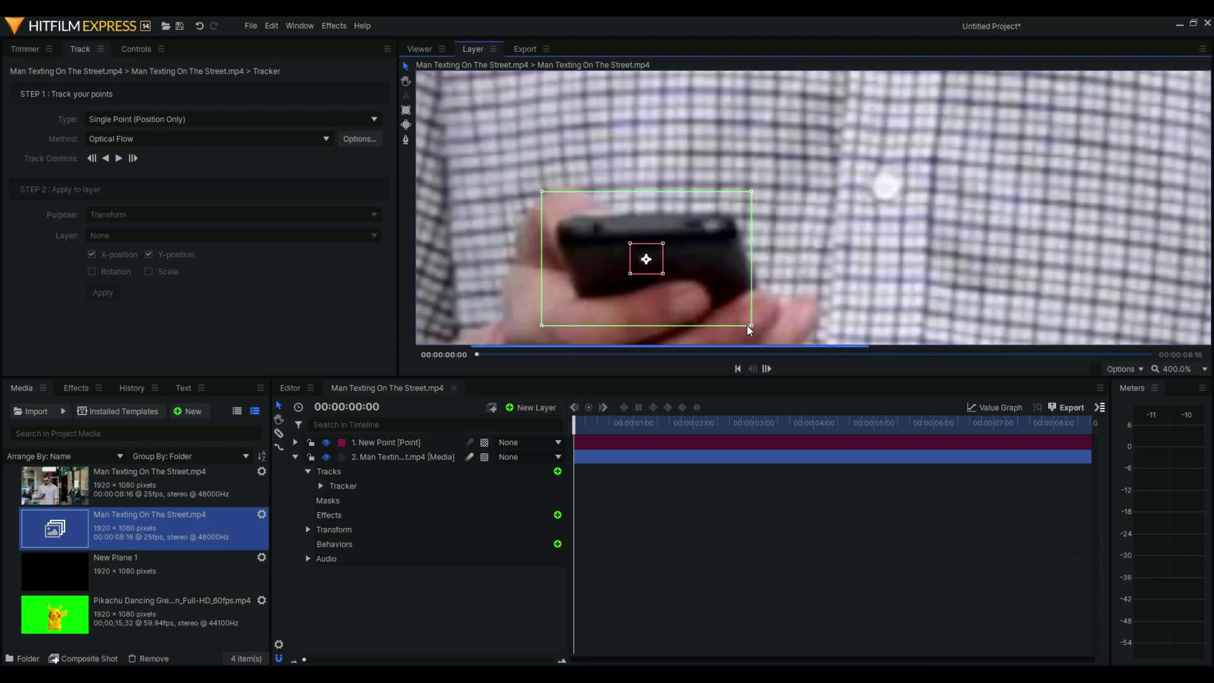
# Step: Track the phone forward through the whole clip and scrub the timeline to check the track
pyautogui.click(118, 160)
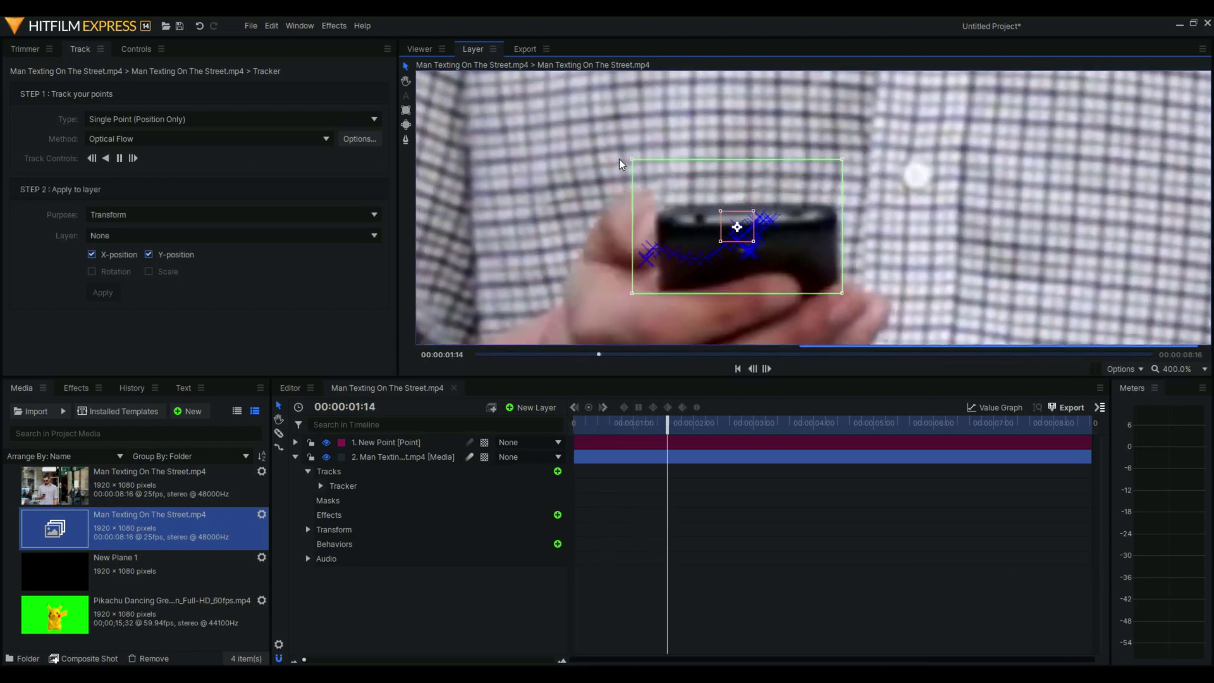
pyautogui.scroll(-5, 673, 153)
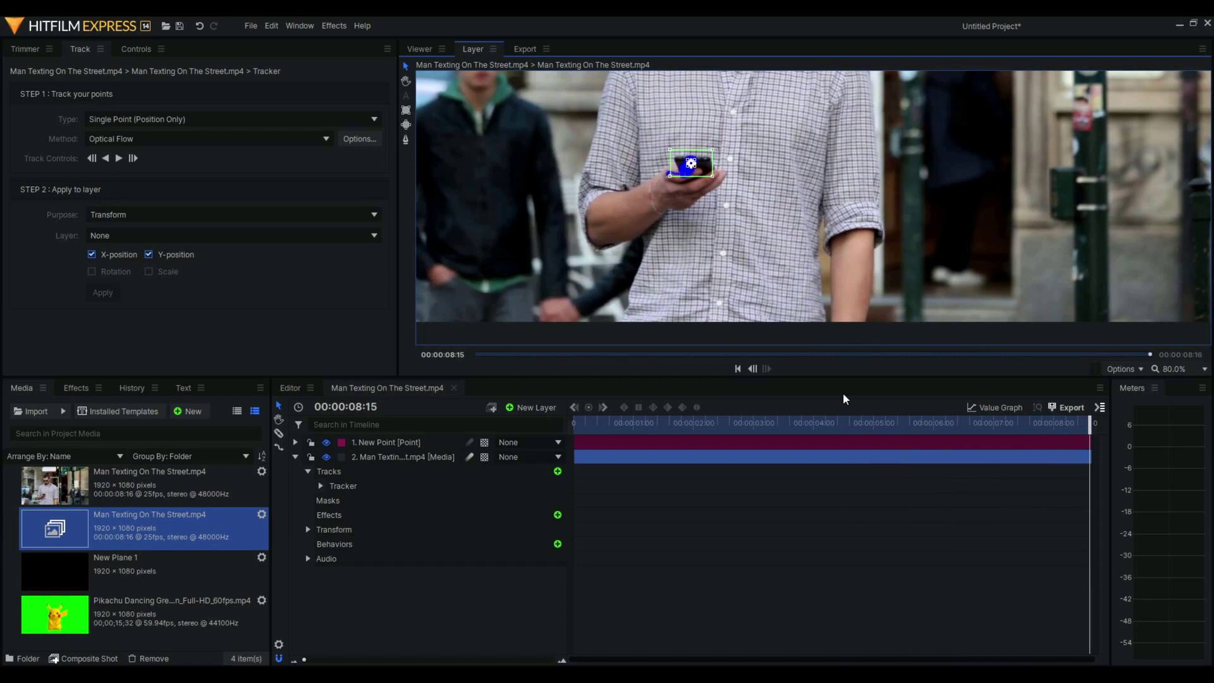
pyautogui.moveTo(673, 430); pyautogui.dragTo(1090, 430)
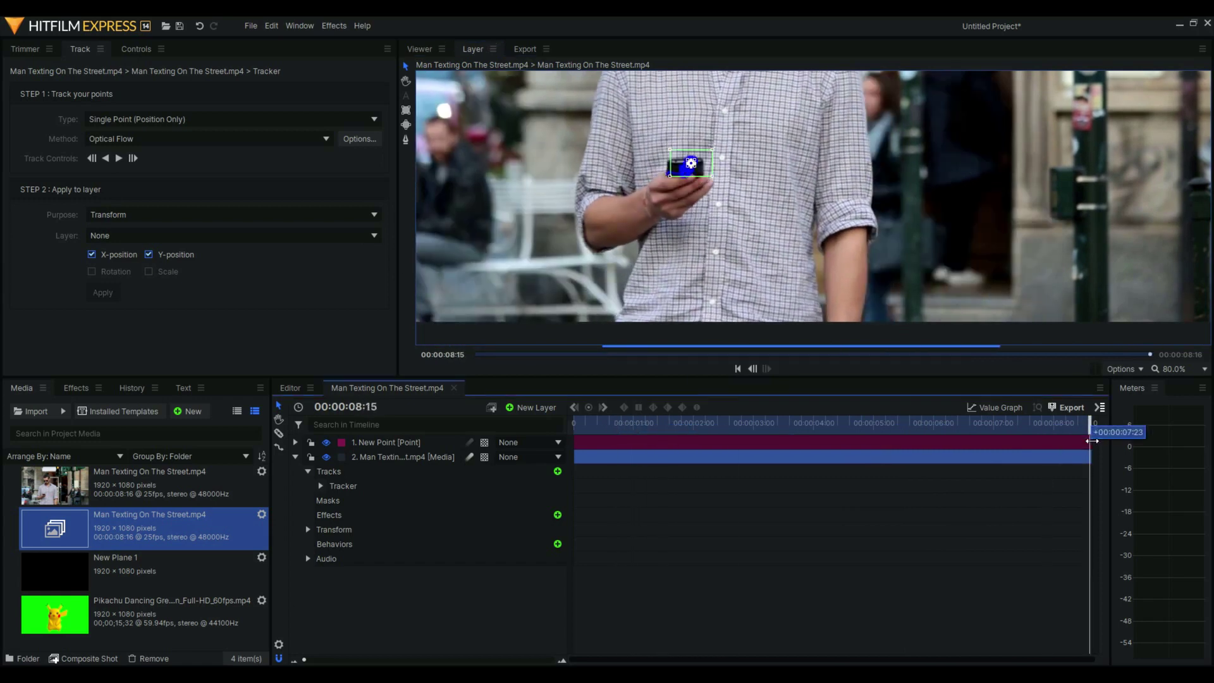
# Step: Choose New Point as the layer for the tracking data, return the playhead to 00:00:00:00 and collapse the street video layer
pyautogui.click(263, 236)
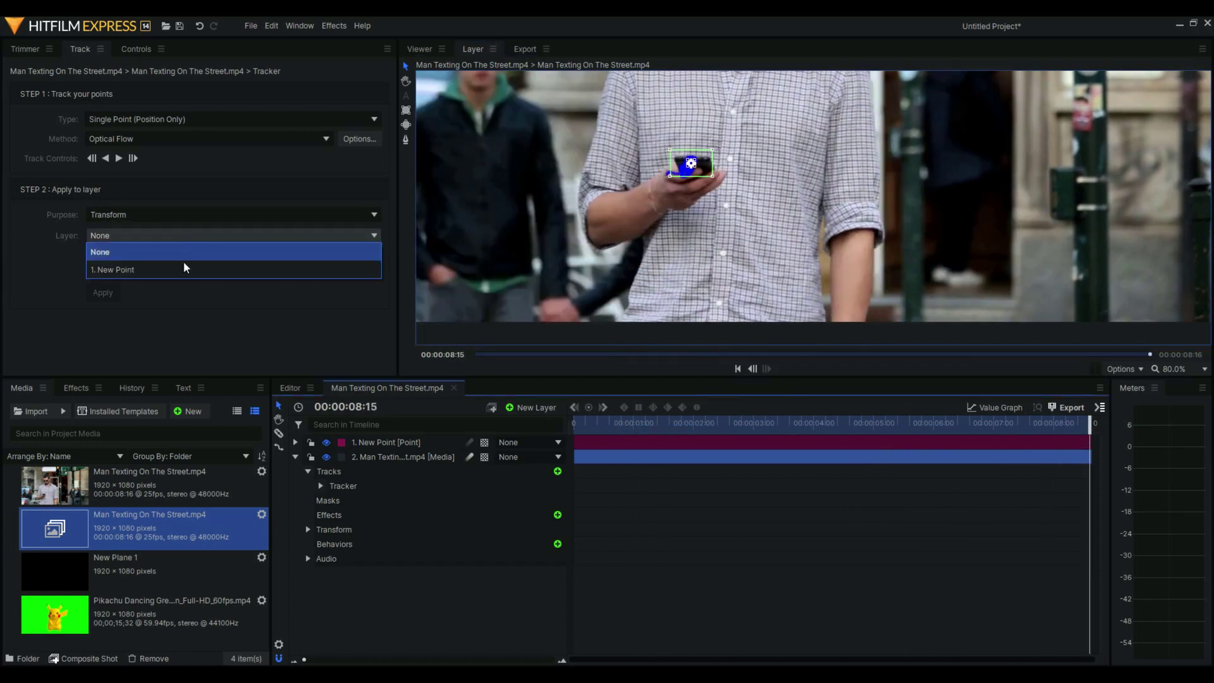
pyautogui.click(123, 272)
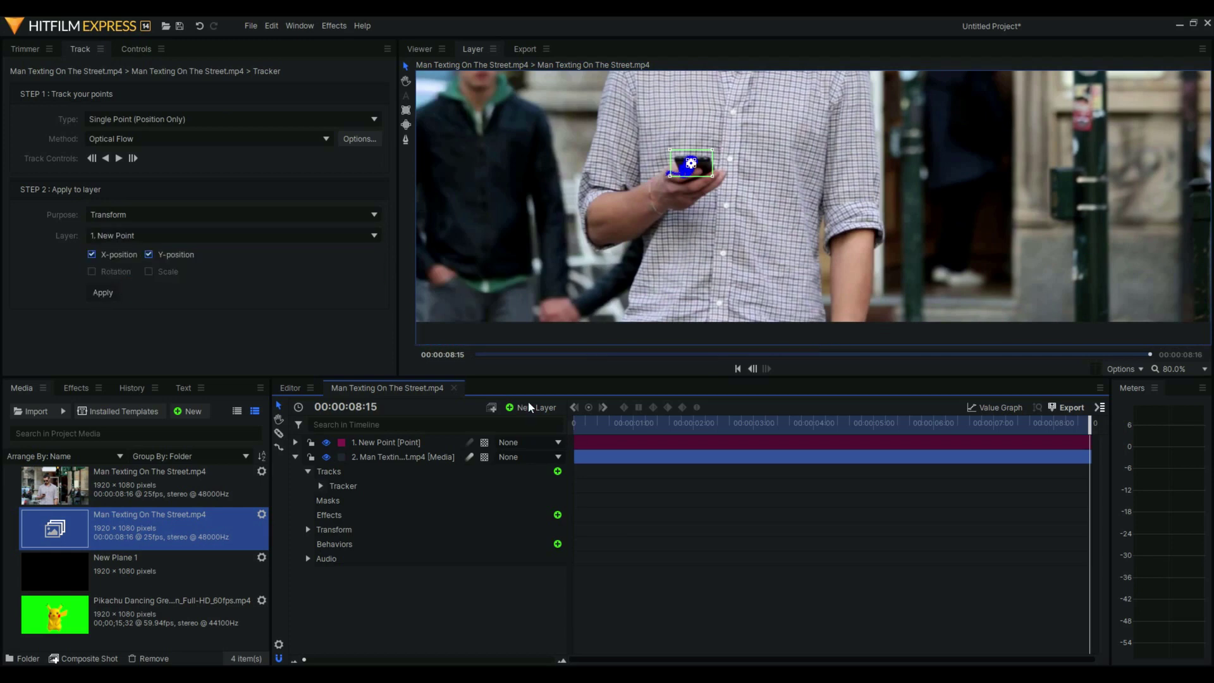
pyautogui.moveTo(585, 433); pyautogui.dragTo(550, 435)
pyautogui.click(294, 457)
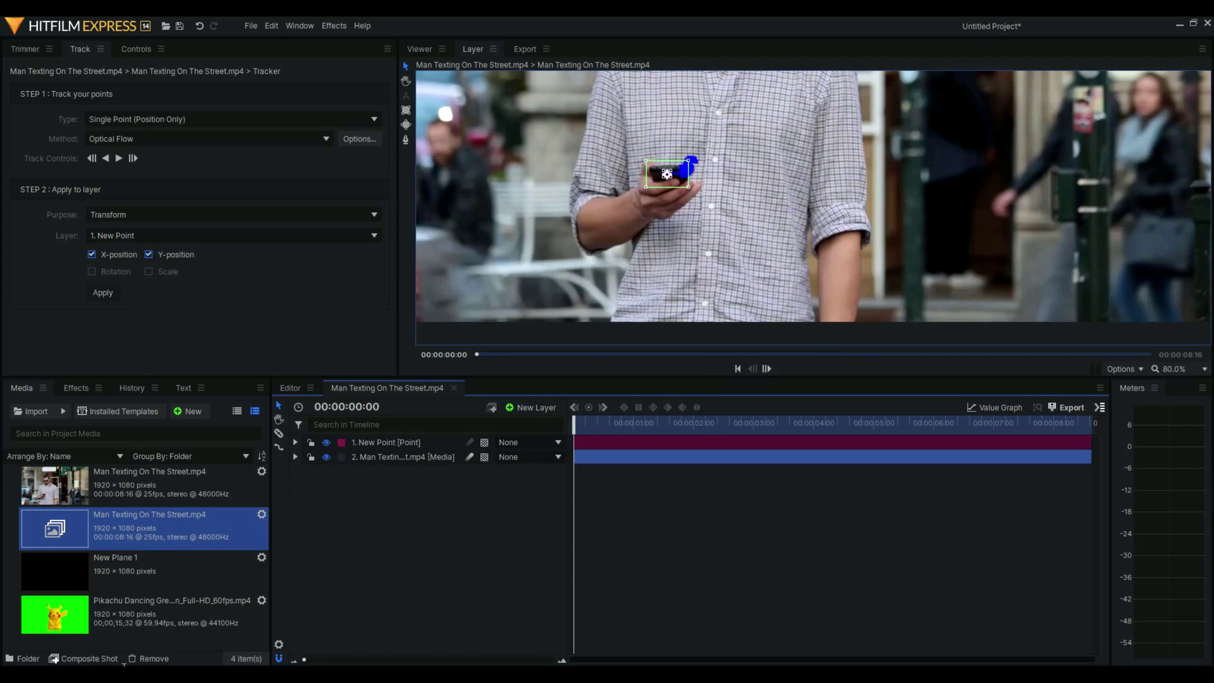
# Step: Place the Pikachu green screen clip between the point layer and the street video, and show the composite in the viewer
pyautogui.click(127, 616)
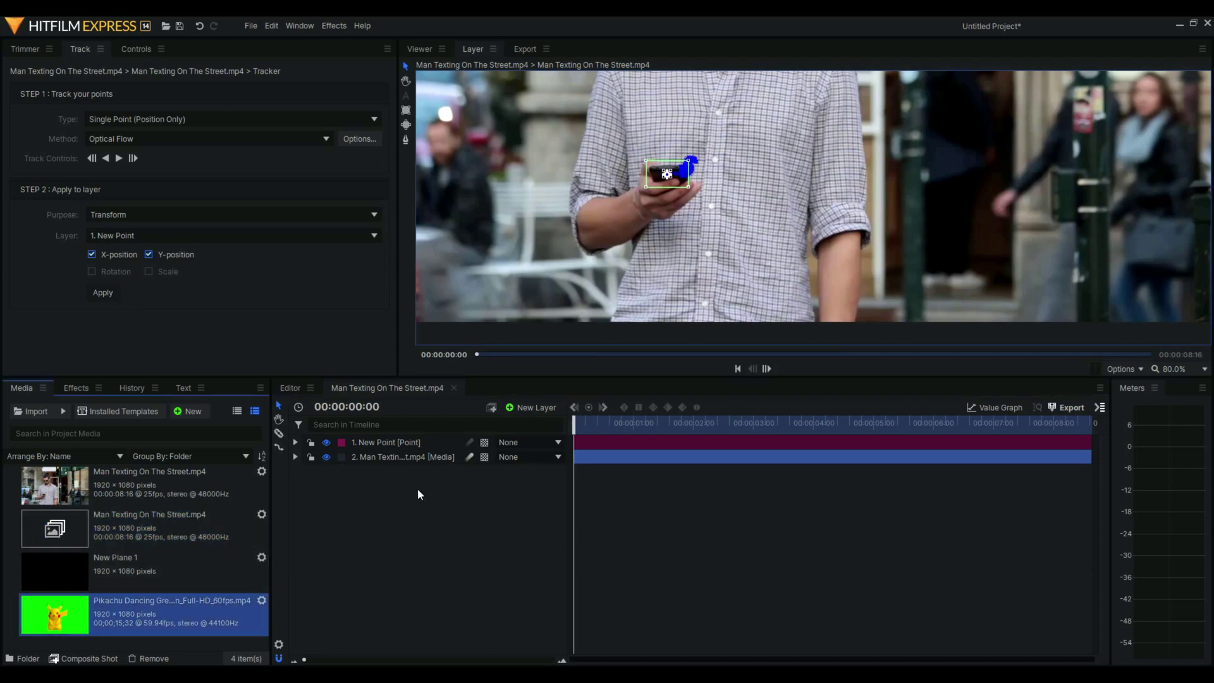
pyautogui.moveTo(419, 491); pyautogui.dragTo(340, 451)
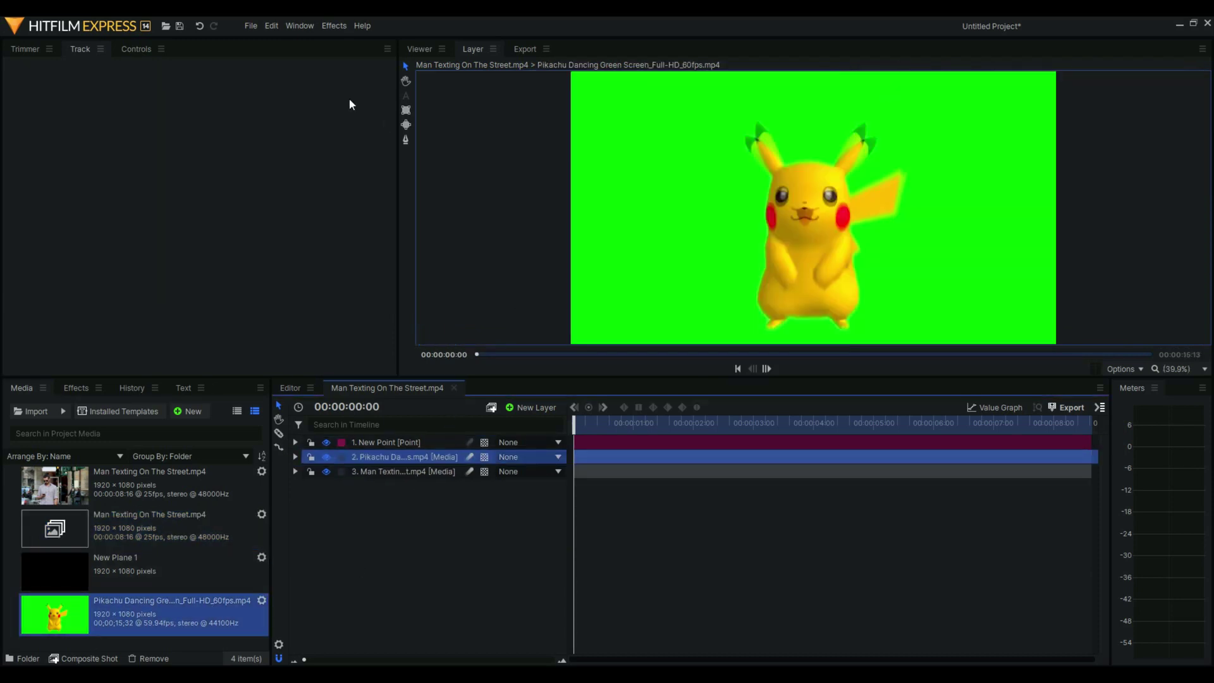
pyautogui.click(420, 49)
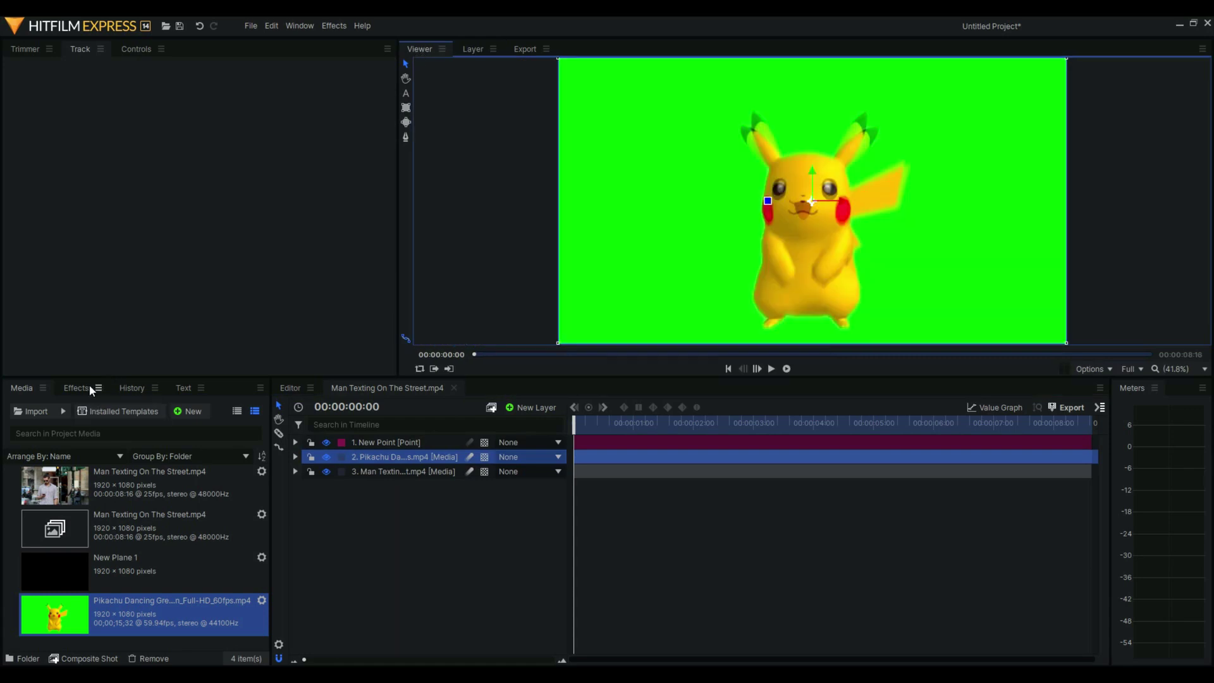
# Step: Search the effects for "chroma" and apply the CHROMA KEY GREEN 3 preset to the Pikachu layer
pyautogui.click(77, 388)
pyautogui.write('chro')
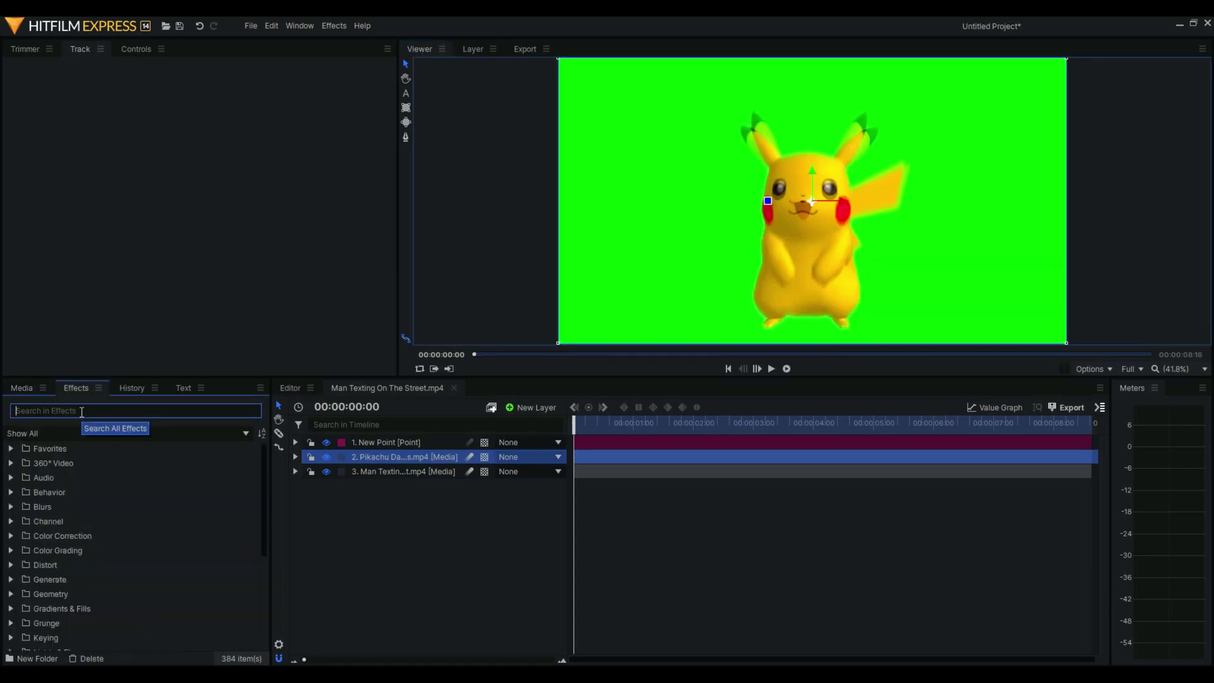
pyautogui.write('ma')
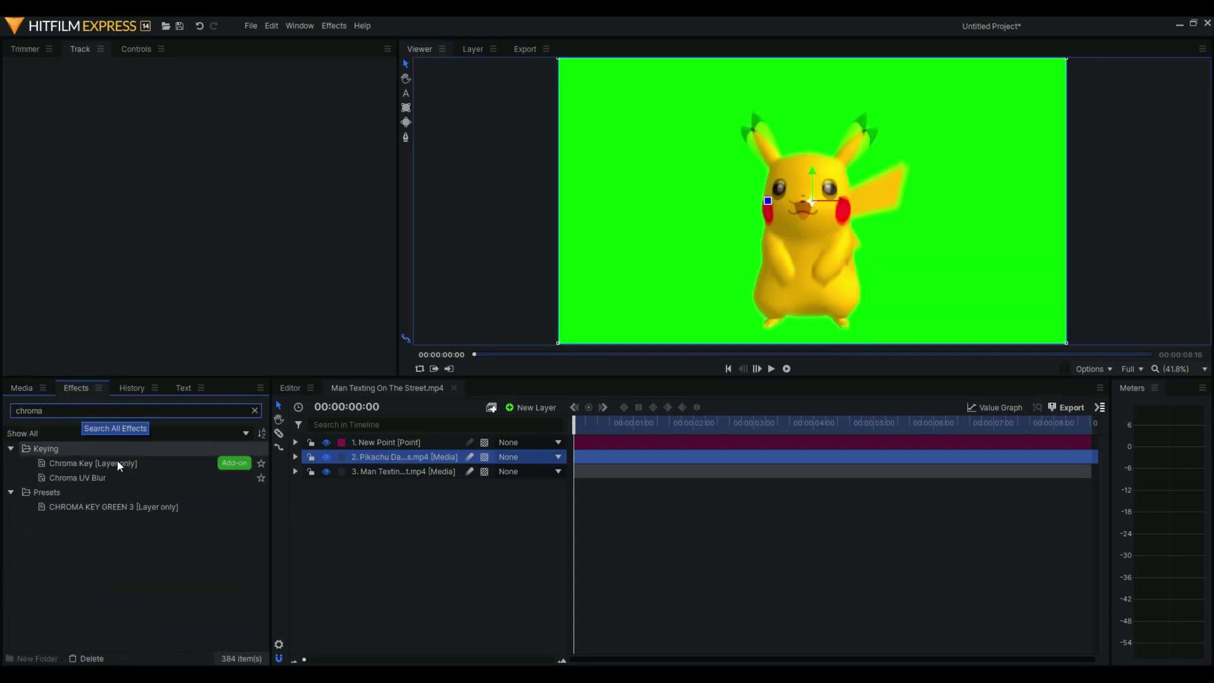
pyautogui.click(114, 506)
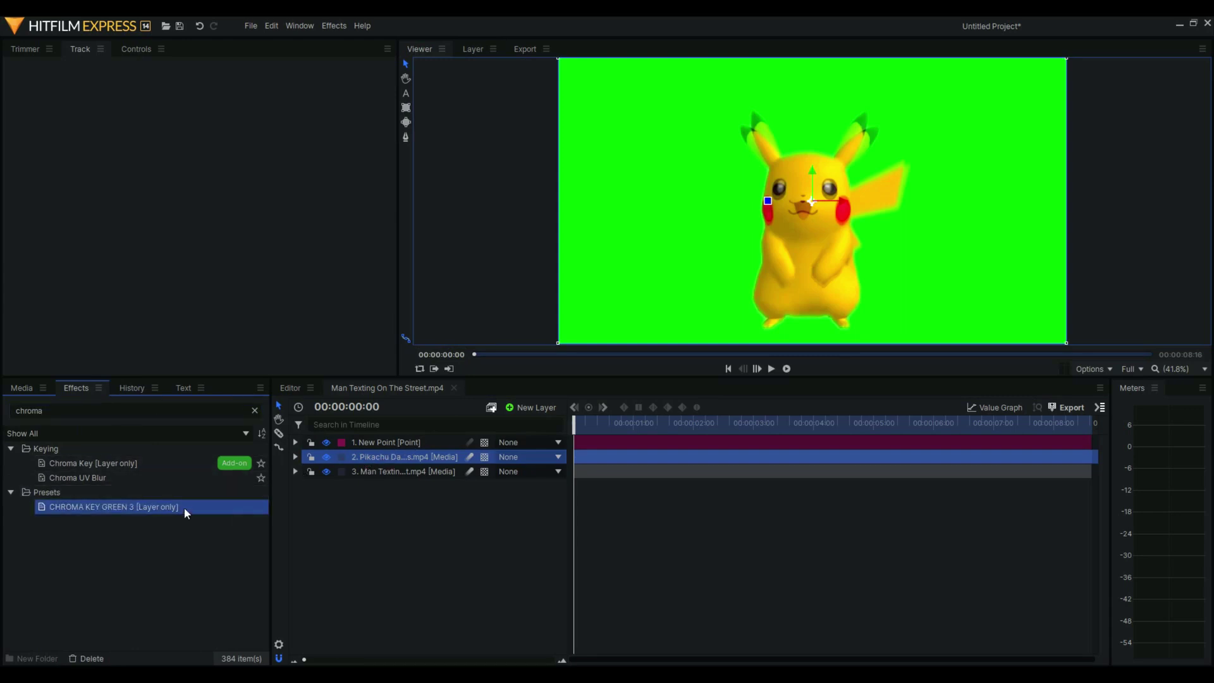
pyautogui.moveTo(359, 473); pyautogui.dragTo(357, 457)
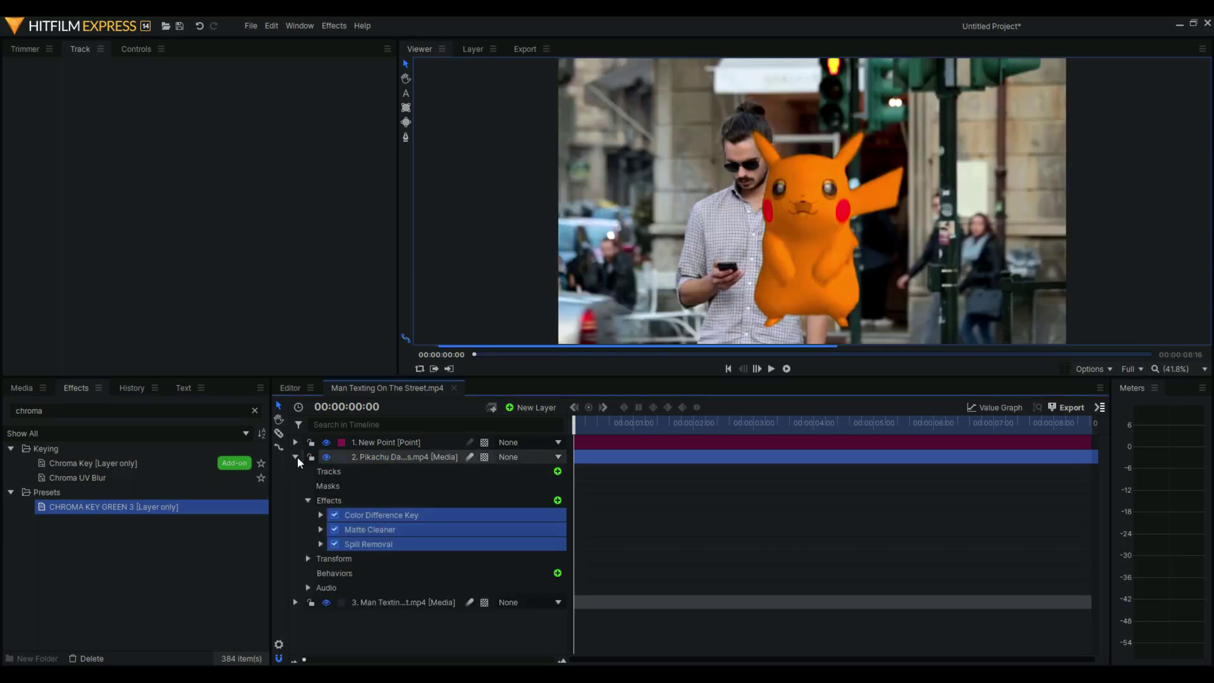
# Step: Set the Pikachu layer's Color Difference Key to Min 0.12, Max 0.12 and Gamma 0.54
pyautogui.click(321, 516)
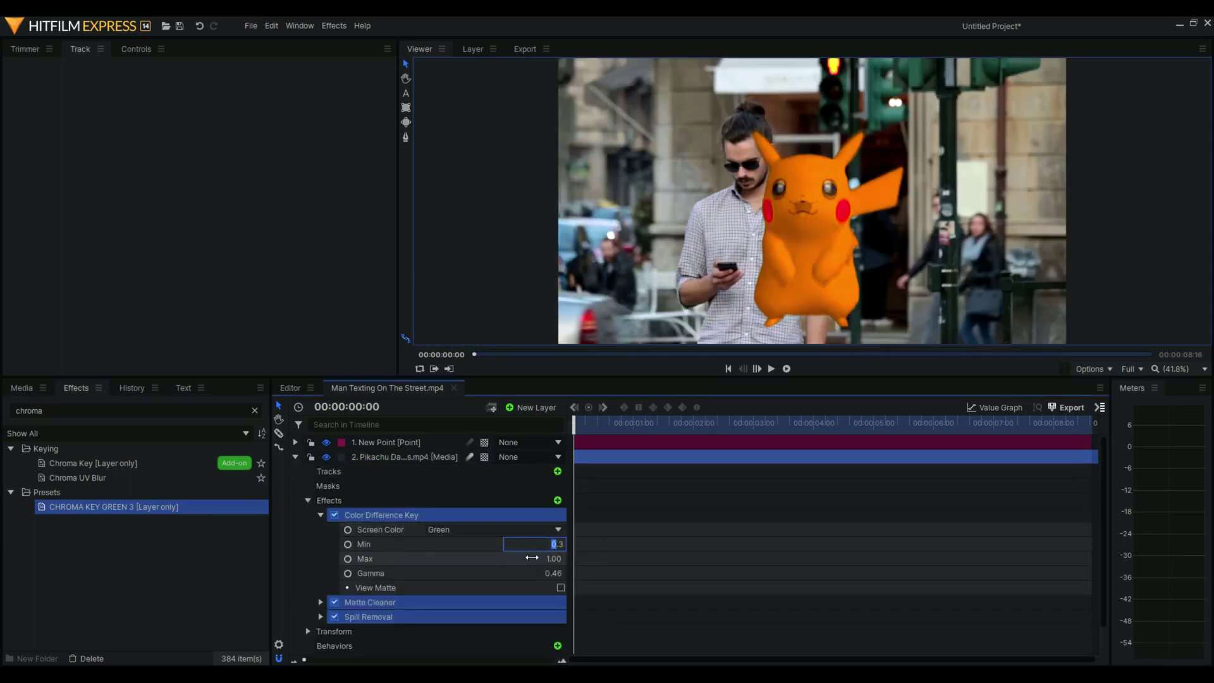
pyautogui.click(484, 548)
pyautogui.moveTo(548, 545); pyautogui.dragTo(555, 545)
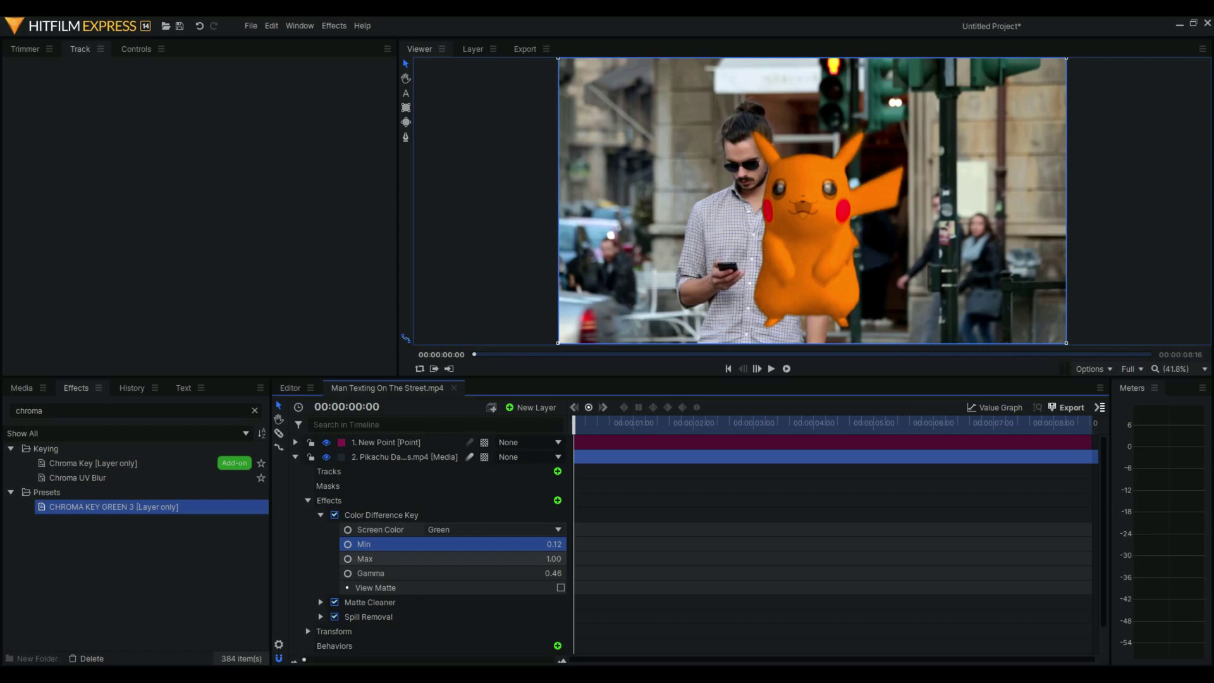
pyautogui.moveTo(553, 558); pyautogui.dragTo(509, 558)
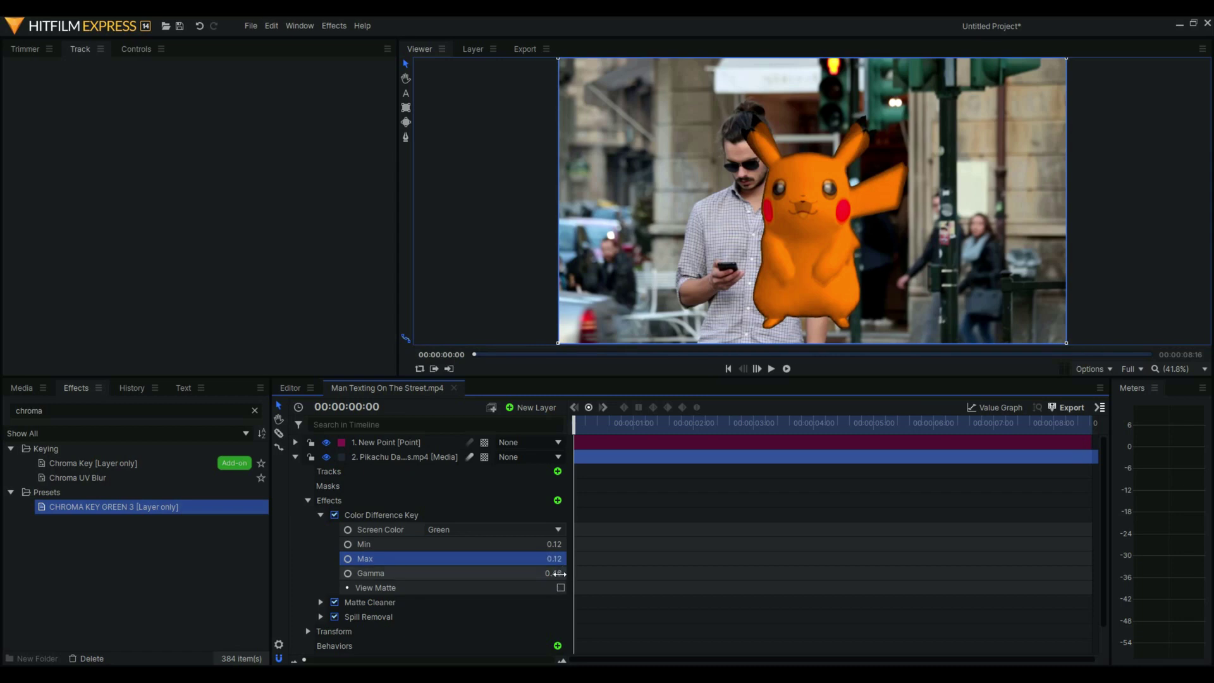
pyautogui.moveTo(554, 573)
pyautogui.mouseDown()
pyautogui.moveTo(543, 573)
pyautogui.moveTo(557, 573)
pyautogui.mouseUp()
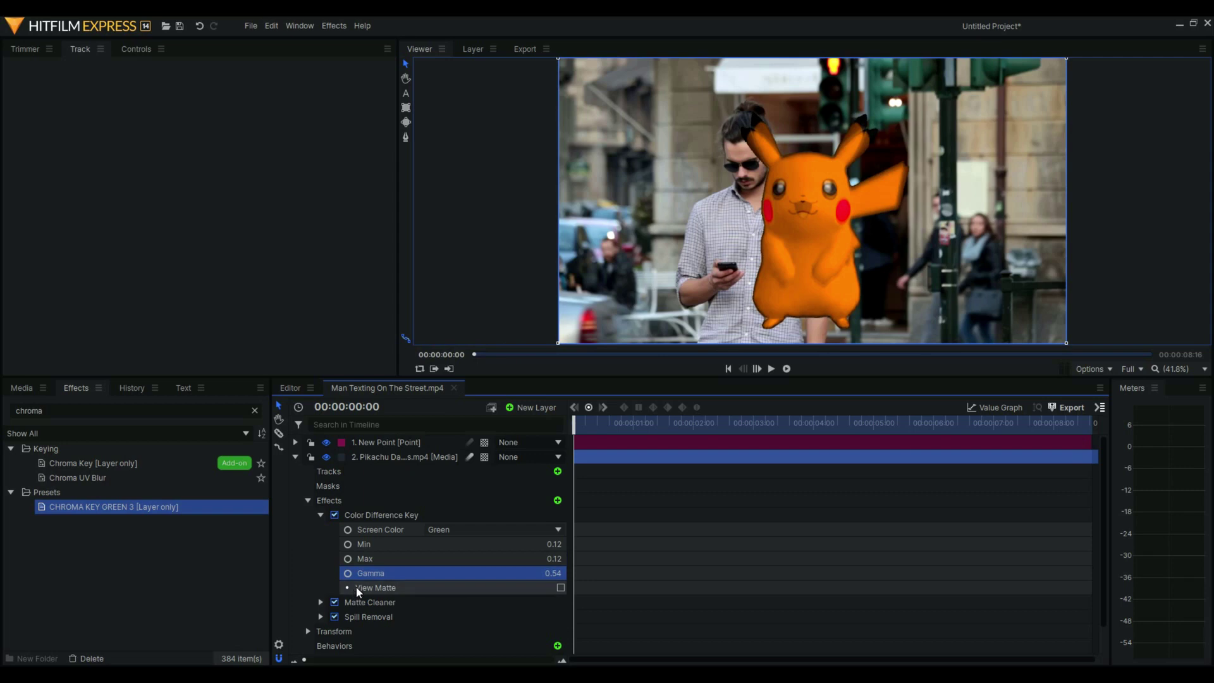
# Step: Set the Pikachu layer's Matte Cleaner to Smooth 19 px and Feather 4 px
pyautogui.scroll(-1, 355, 586)
pyautogui.click(322, 575)
pyautogui.scroll(-2, 488, 573)
pyautogui.moveTo(546, 536); pyautogui.dragTo(544, 536)
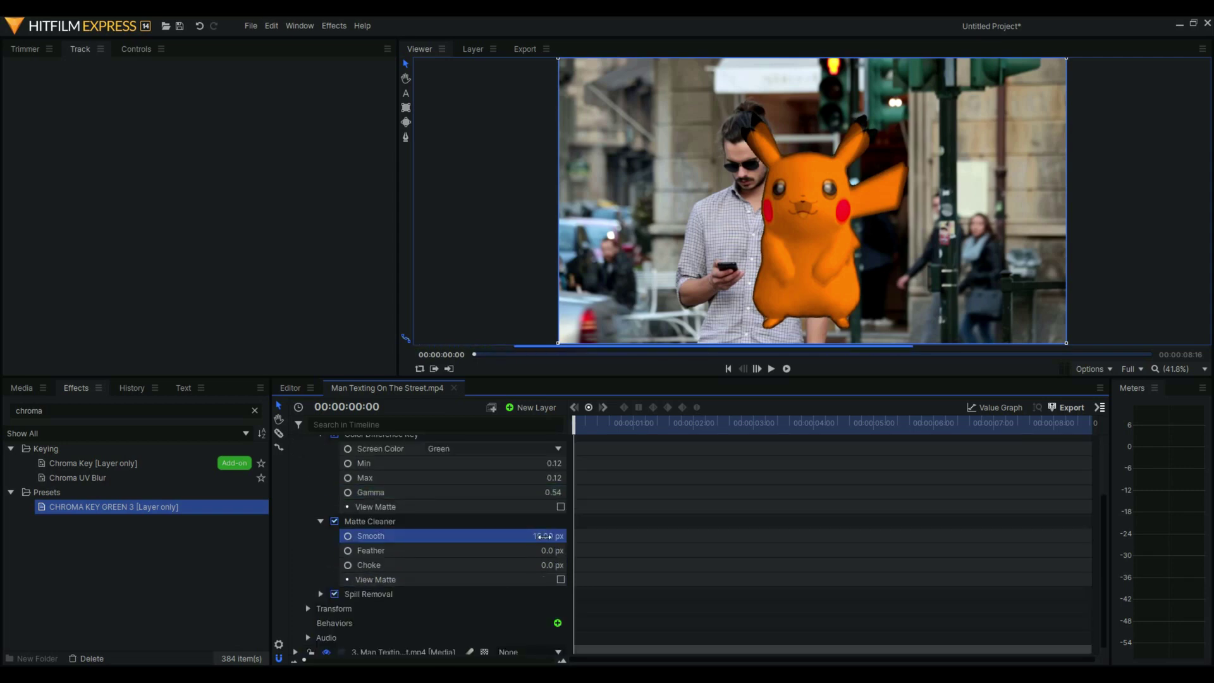
pyautogui.moveTo(547, 550); pyautogui.dragTo(549, 550)
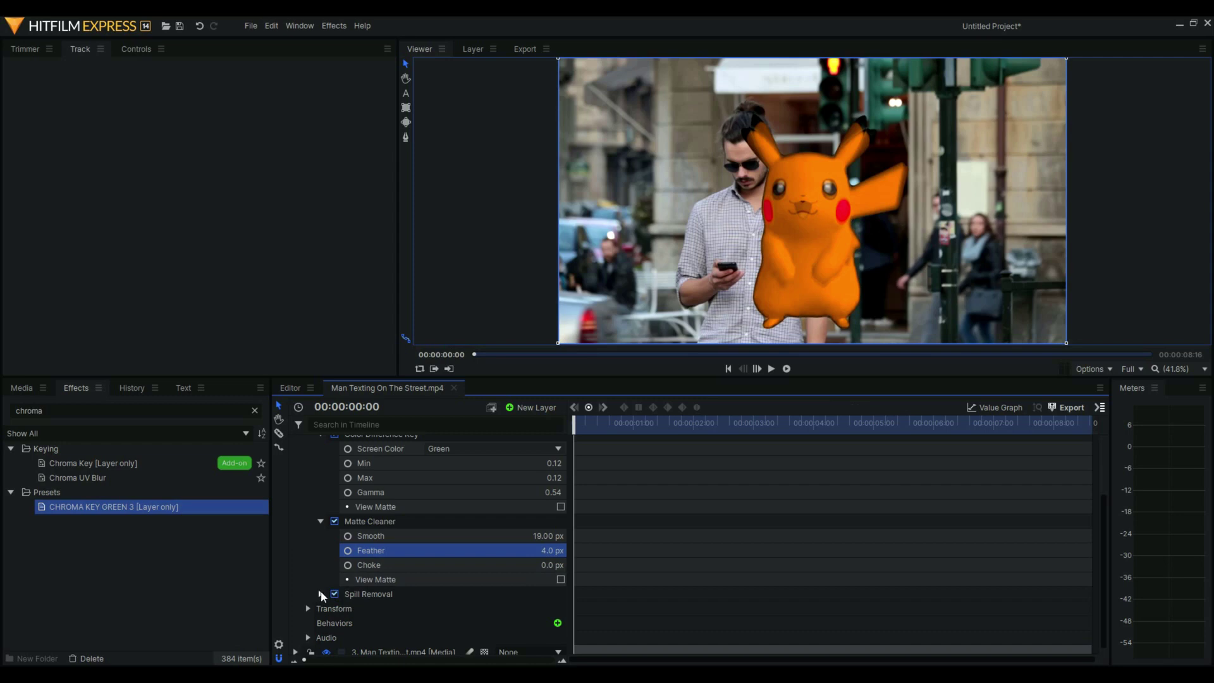
# Step: Set the Spill Removal strength to 1.00 on the Pikachu layer and collapse the layer's properties
pyautogui.click(320, 594)
pyautogui.moveTo(552, 574); pyautogui.dragTo(504, 574)
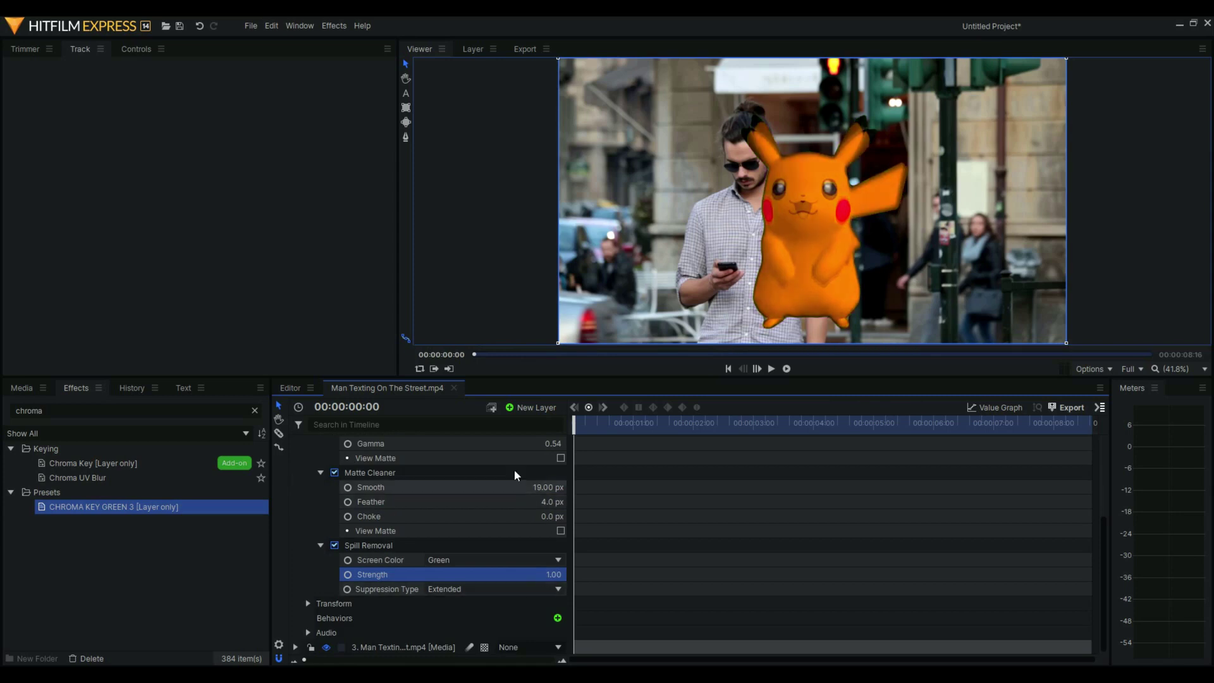
pyautogui.scroll(3, 319, 460)
pyautogui.click(295, 457)
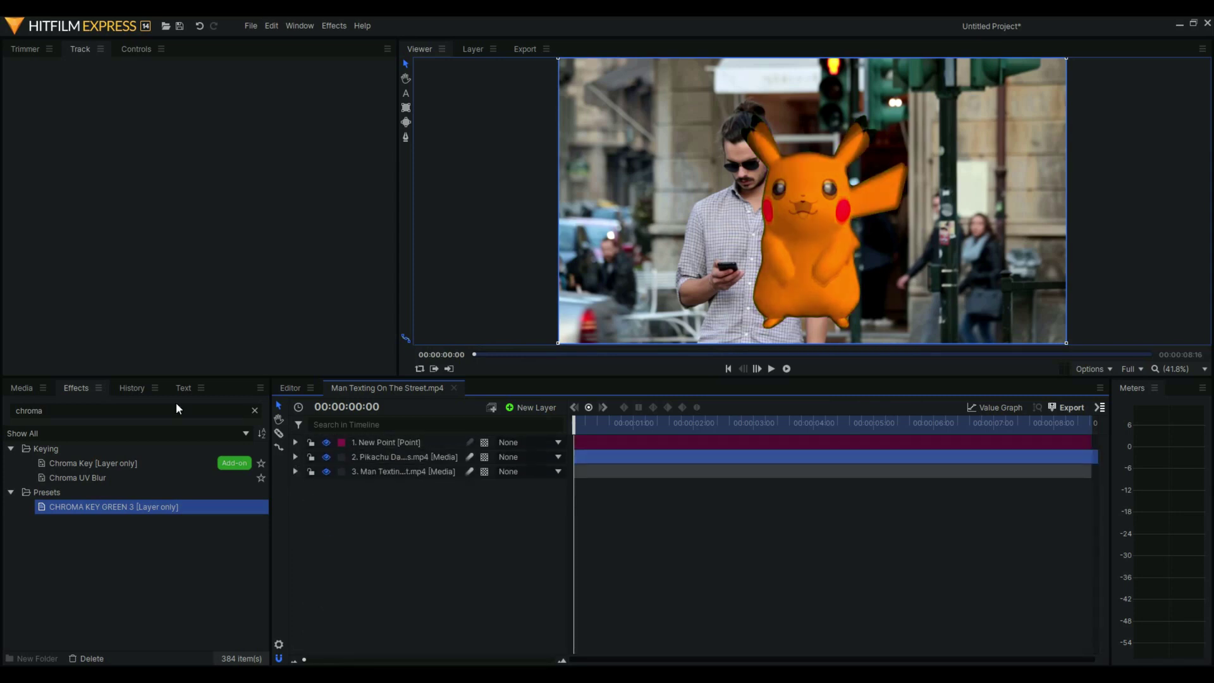
# Step: Try the Add and Overlay blend modes on the Pikachu layer and settle on Screen
pyautogui.click(396, 458)
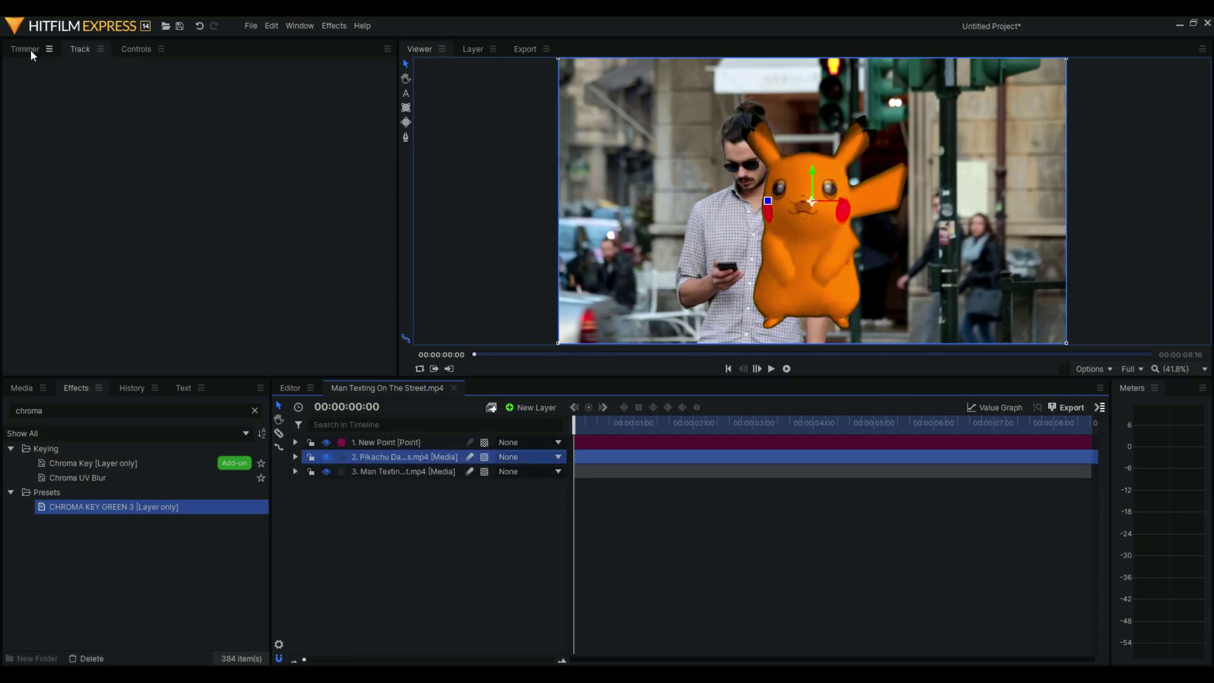
pyautogui.click(136, 49)
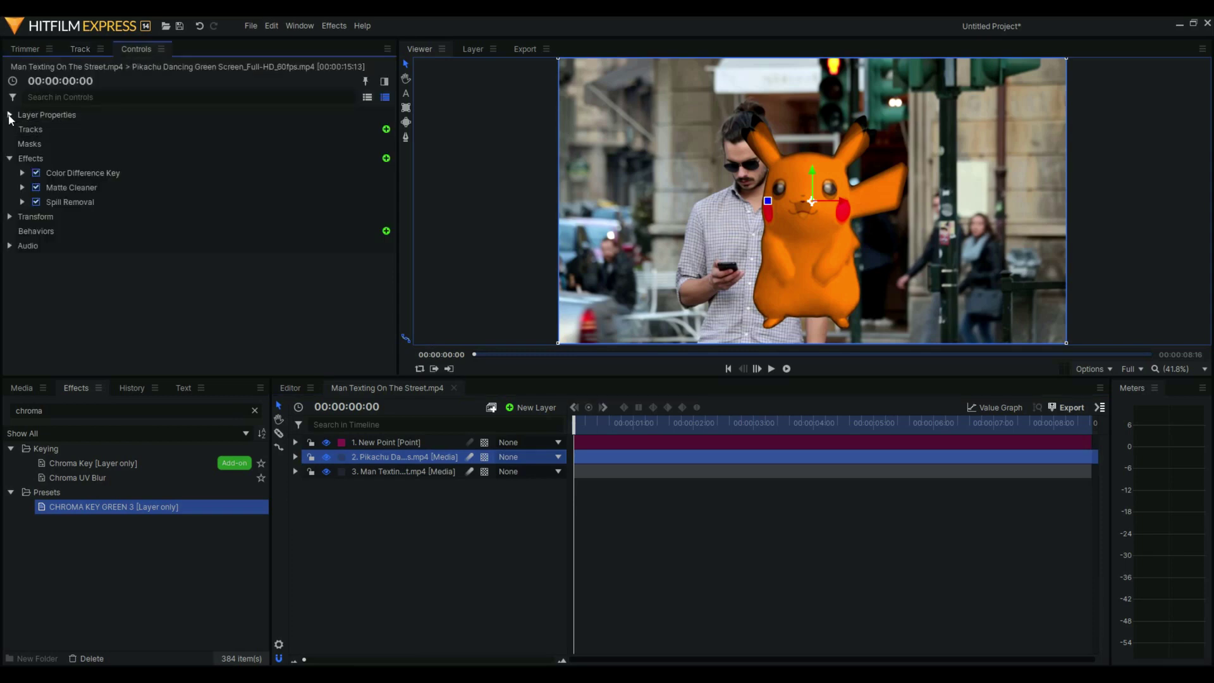
pyautogui.click(9, 115)
pyautogui.click(268, 203)
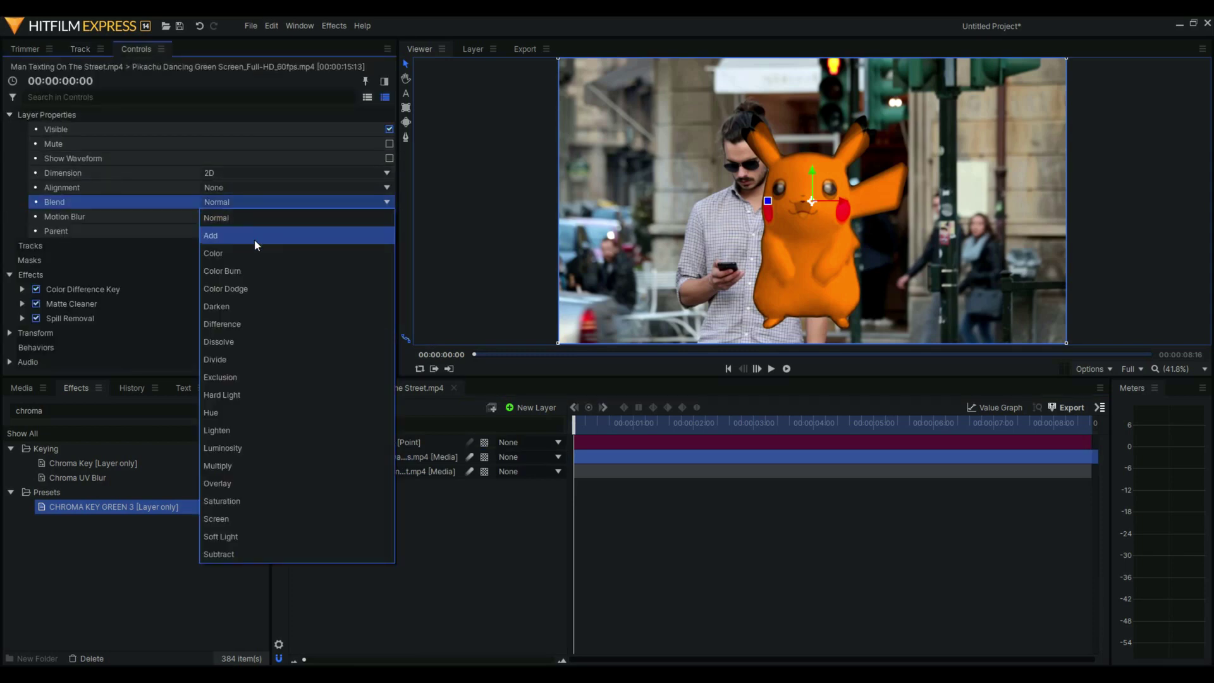
pyautogui.click(254, 239)
pyautogui.click(248, 196)
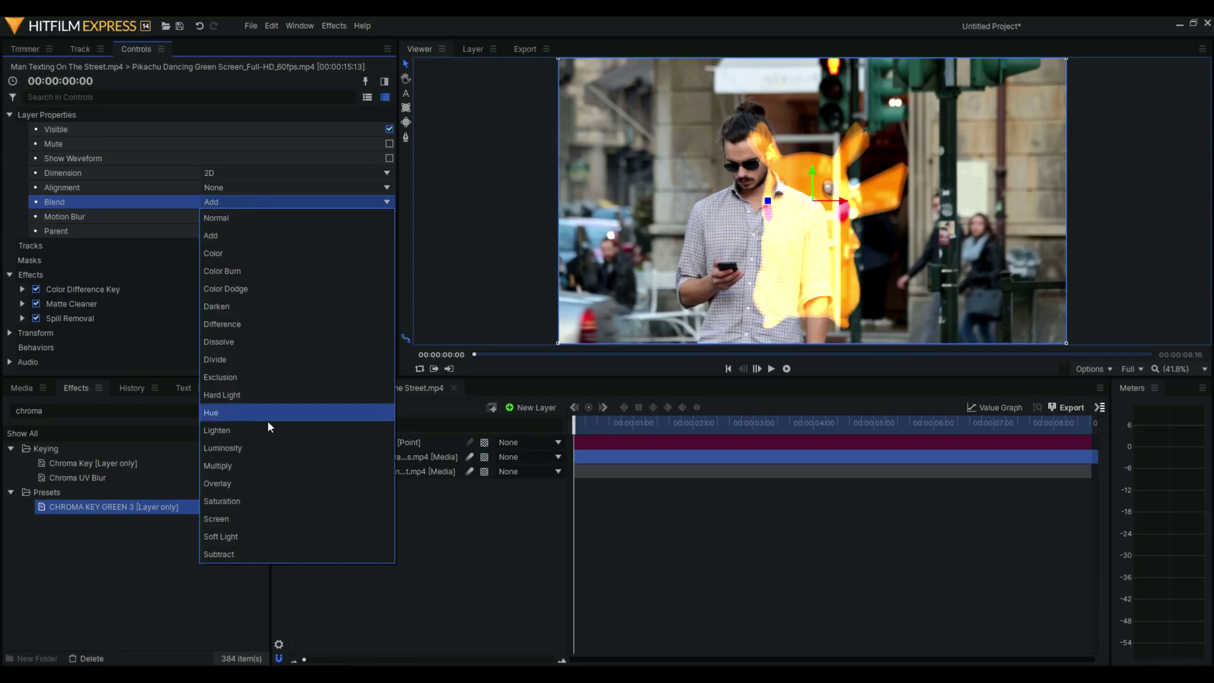
pyautogui.click(244, 481)
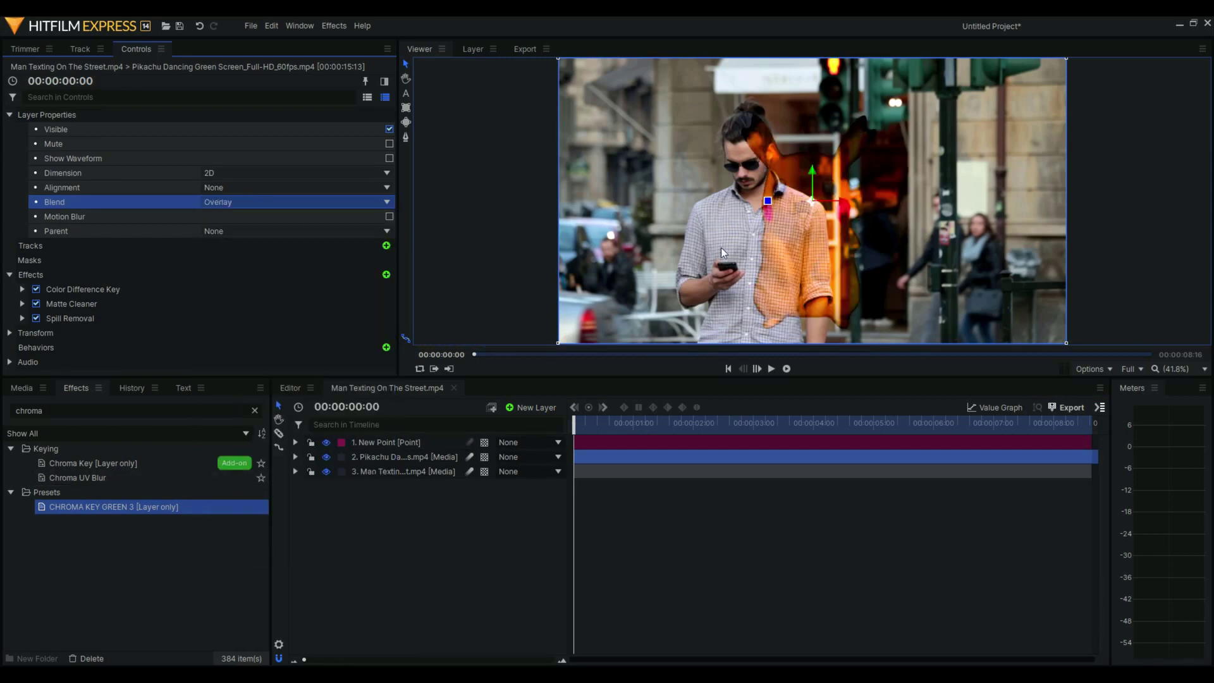
pyautogui.click(264, 204)
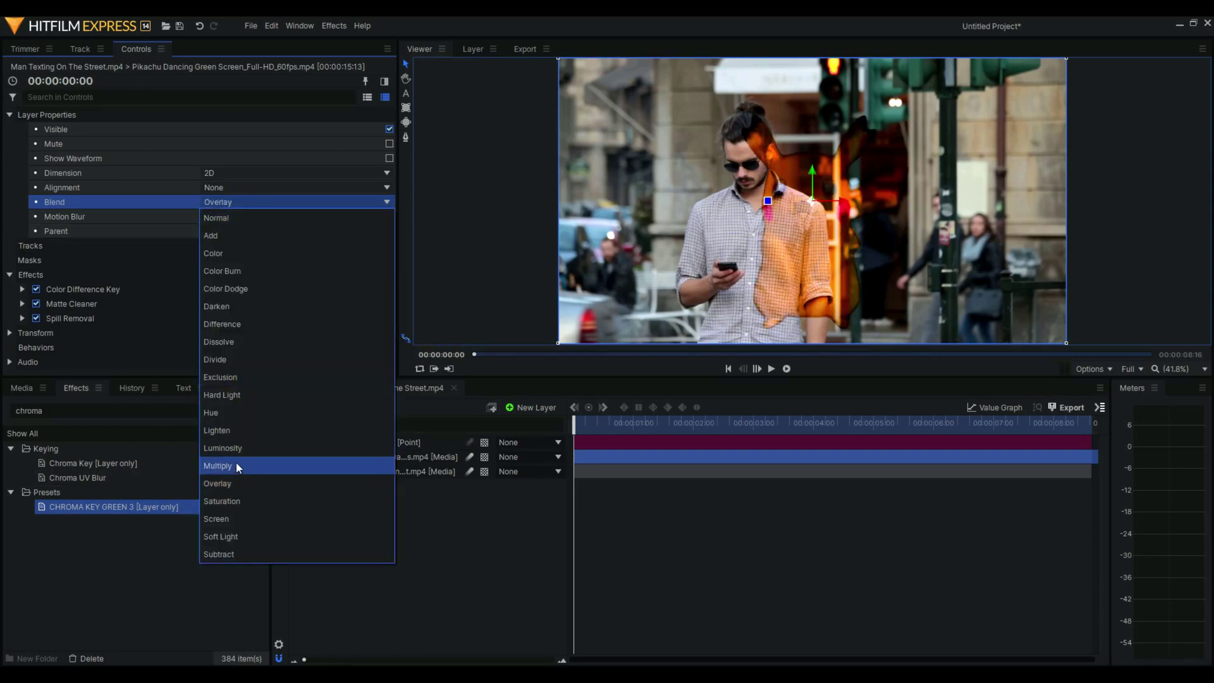
pyautogui.click(230, 518)
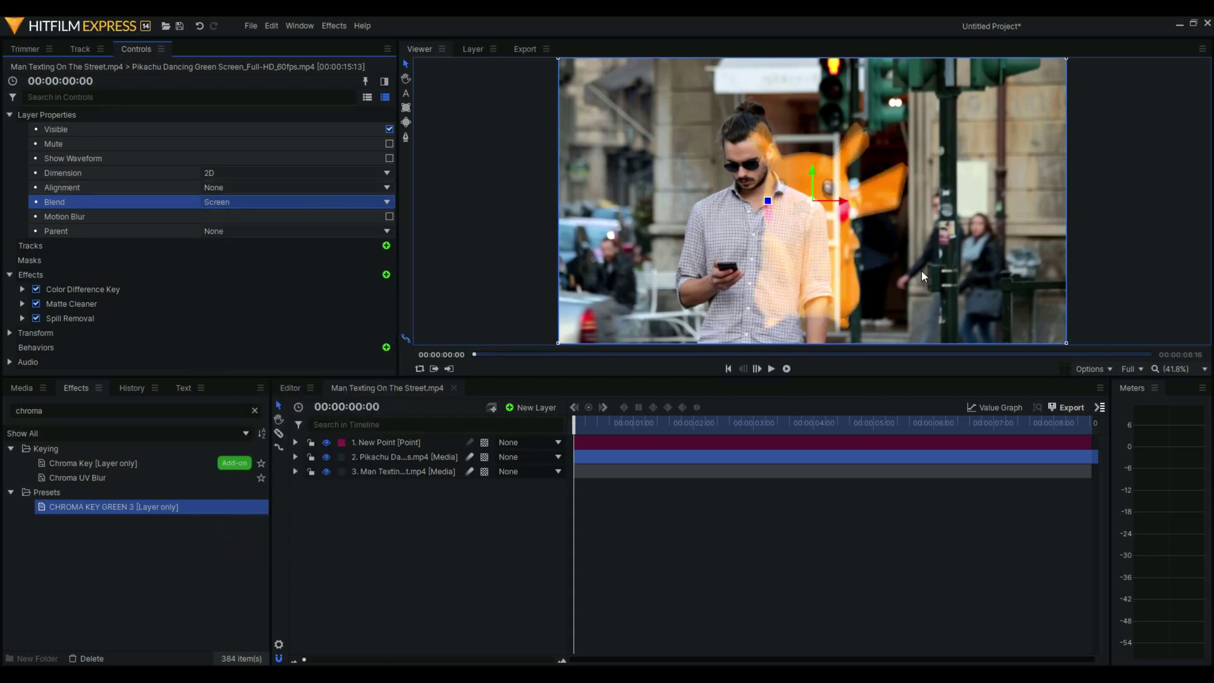
# Step: Scale the Pikachu layer down to about 31% and place it just above the phone in the man's hand
pyautogui.moveTo(559, 345); pyautogui.dragTo(671, 278)
pyautogui.moveTo(878, 214); pyautogui.dragTo(752, 206)
pyautogui.moveTo(554, 276); pyautogui.dragTo(612, 242)
pyautogui.moveTo(730, 202); pyautogui.dragTo(734, 222)
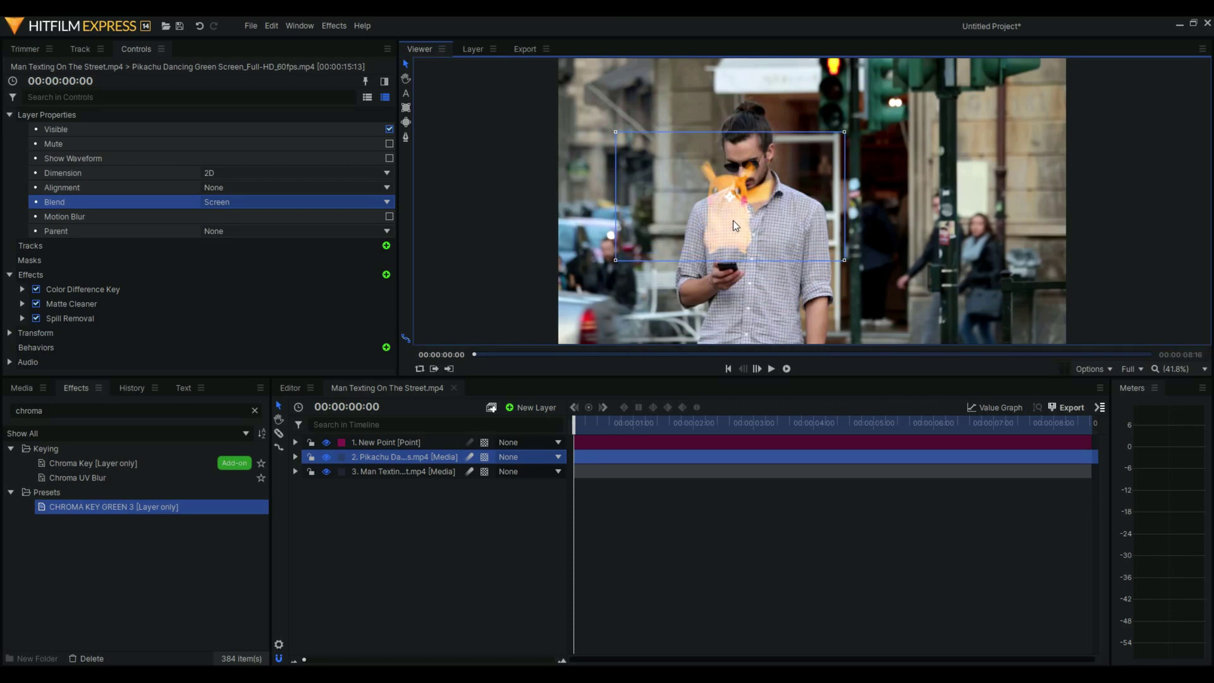
pyautogui.keyDown('shift'); pyautogui.click(615, 266); pyautogui.keyUp('shift')
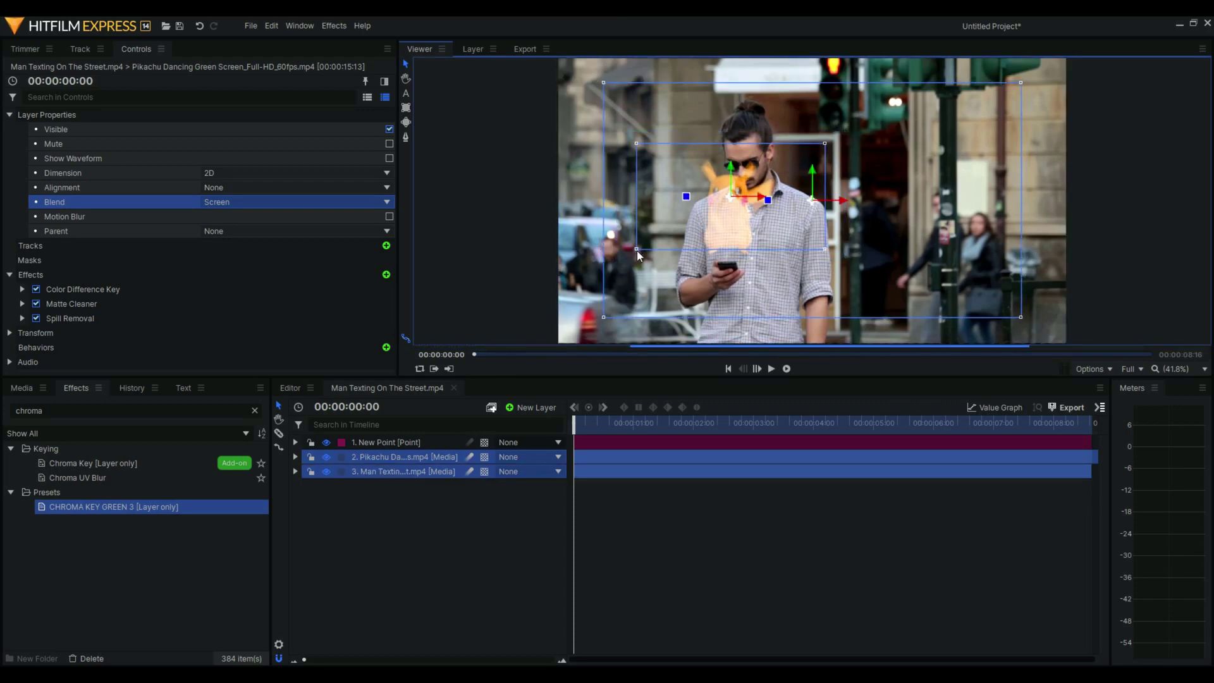
pyautogui.click(494, 219)
pyautogui.click(704, 234)
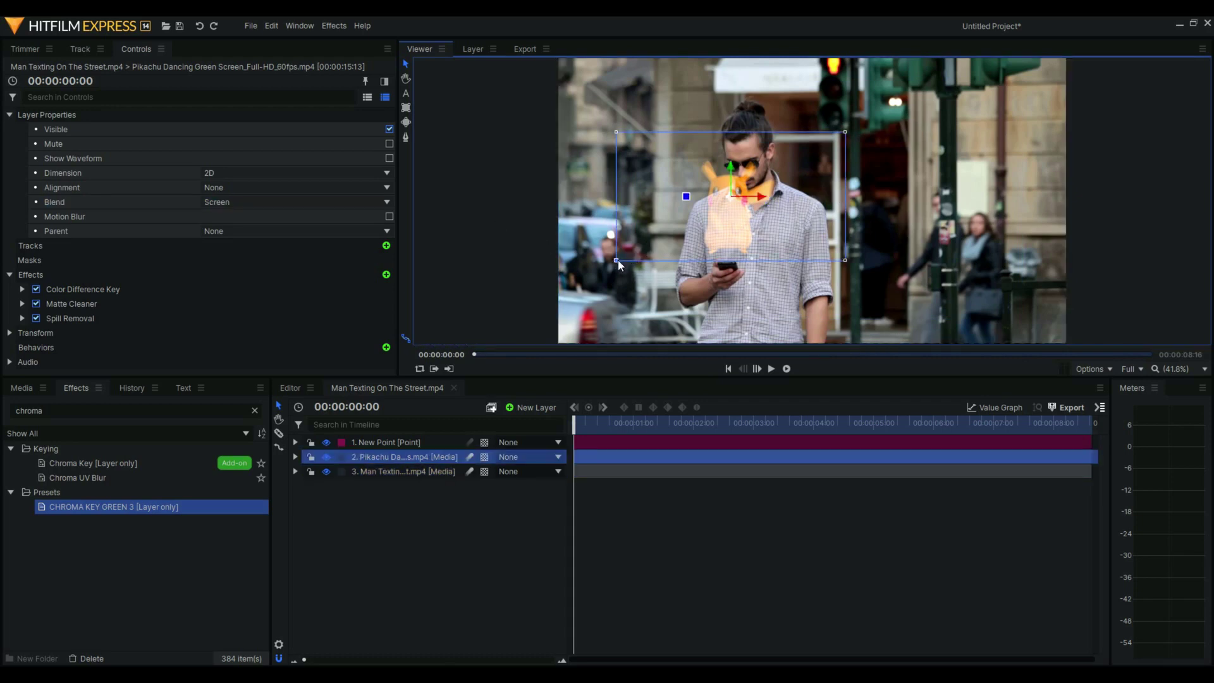
pyautogui.moveTo(616, 260); pyautogui.dragTo(653, 247)
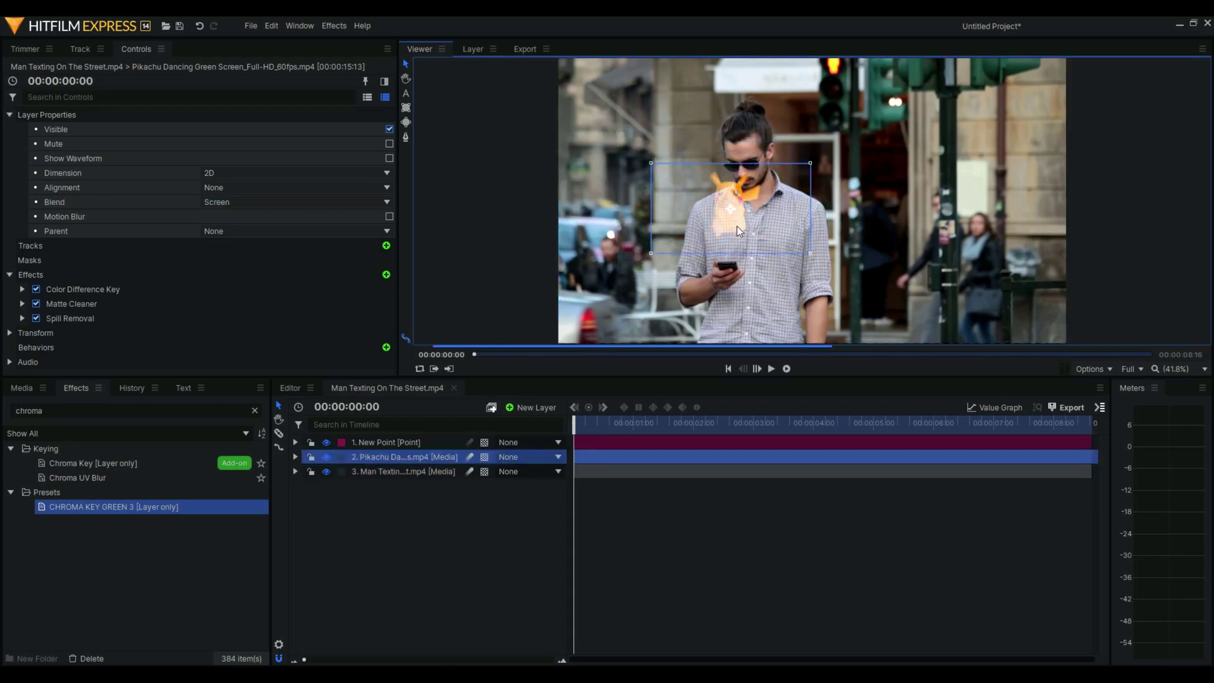
pyautogui.moveTo(738, 227); pyautogui.dragTo(738, 233)
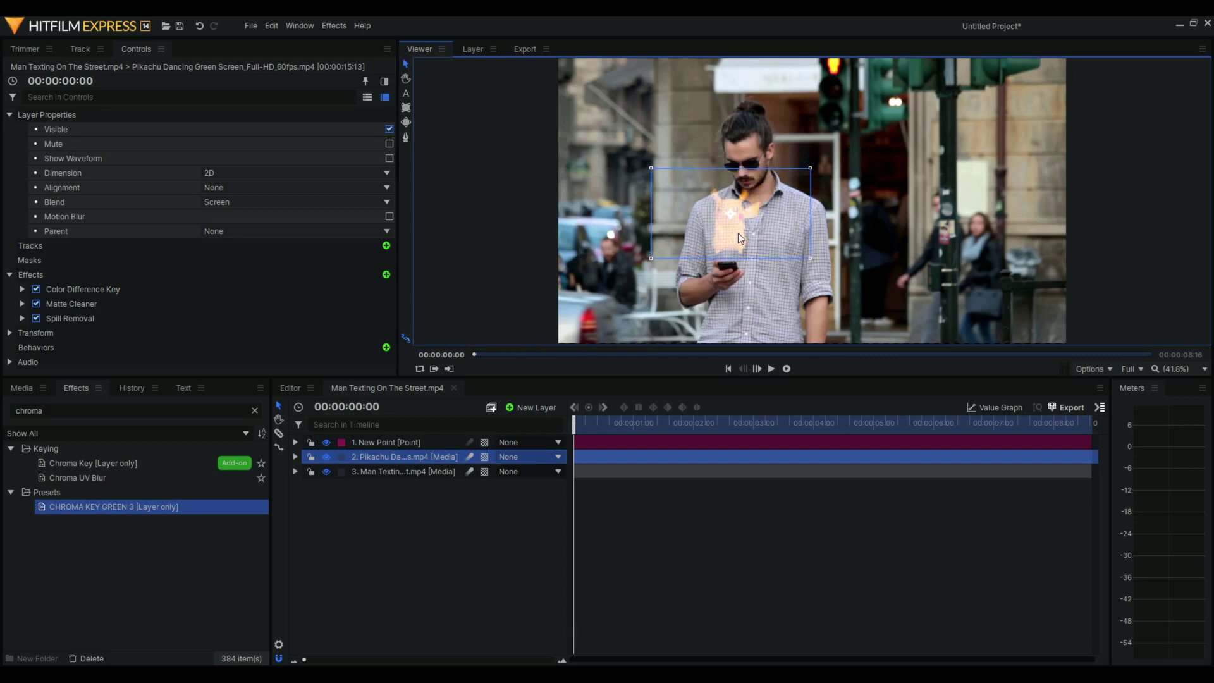
# Step: Parent the Pikachu layer to New Point and nudge it slightly left to line up with the phone
pyautogui.click(540, 456)
pyautogui.click(539, 491)
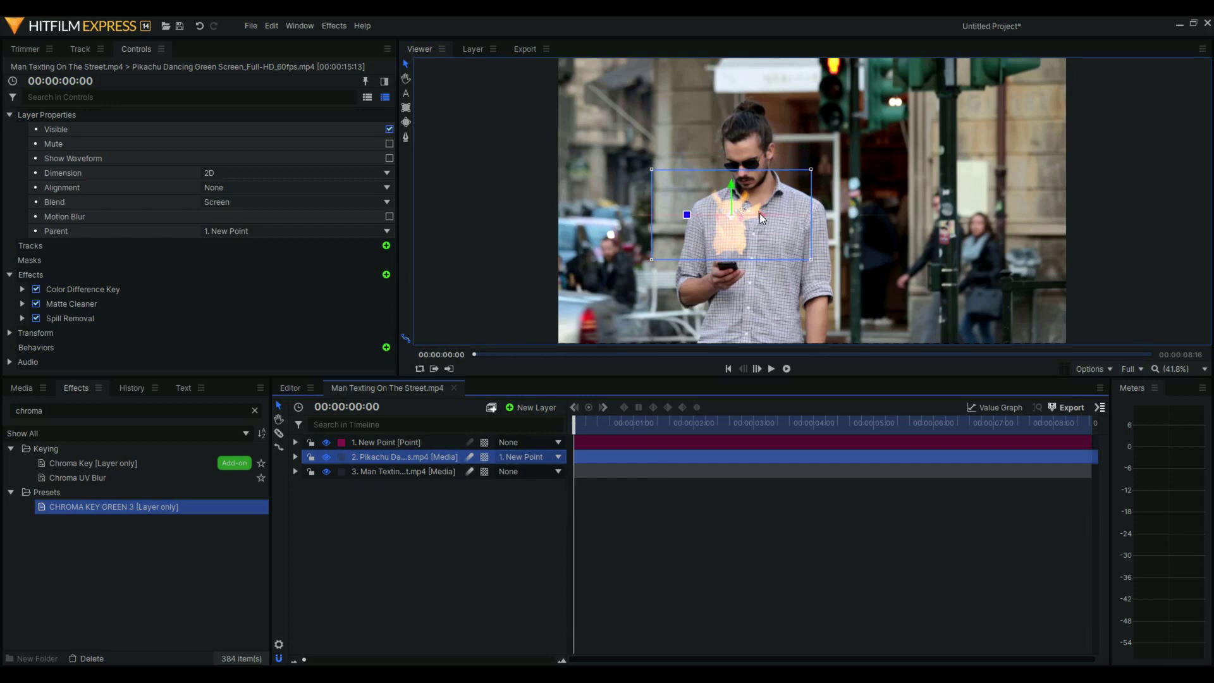
pyautogui.moveTo(762, 219); pyautogui.dragTo(759, 218)
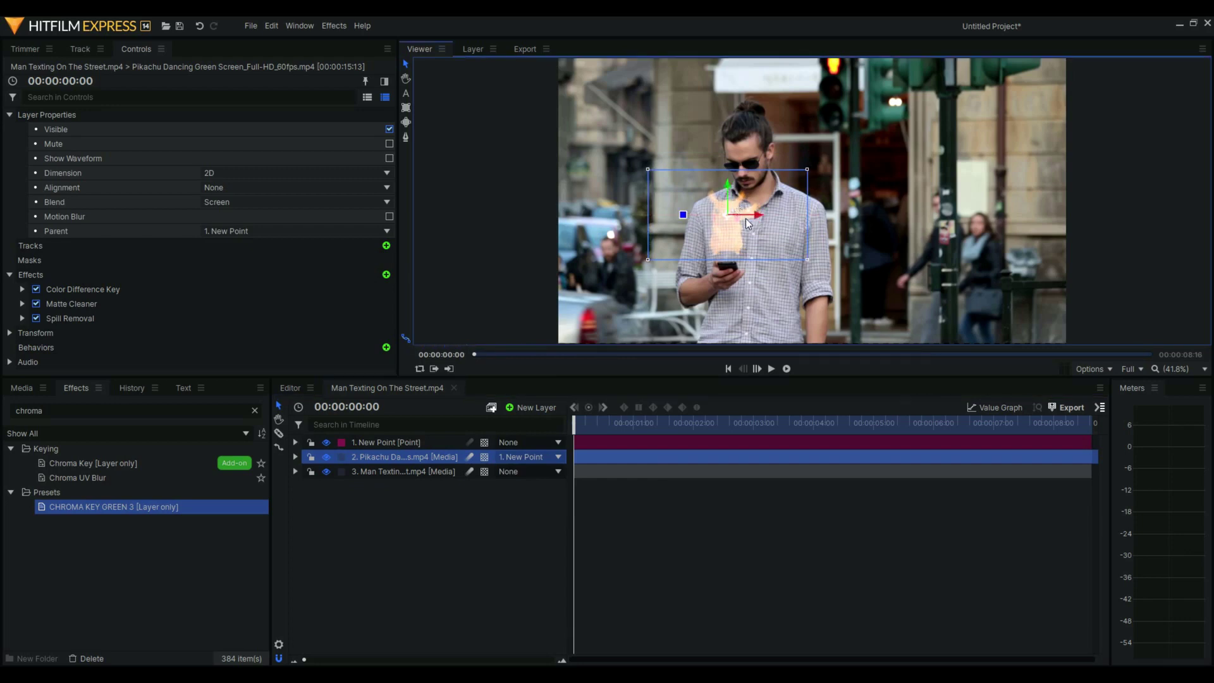
# Step: Search the effects for "neon" and apply Neon Glow to the Pikachu layer
pyautogui.click(137, 572)
pyautogui.moveTo(85, 411); pyautogui.dragTo(2, 405)
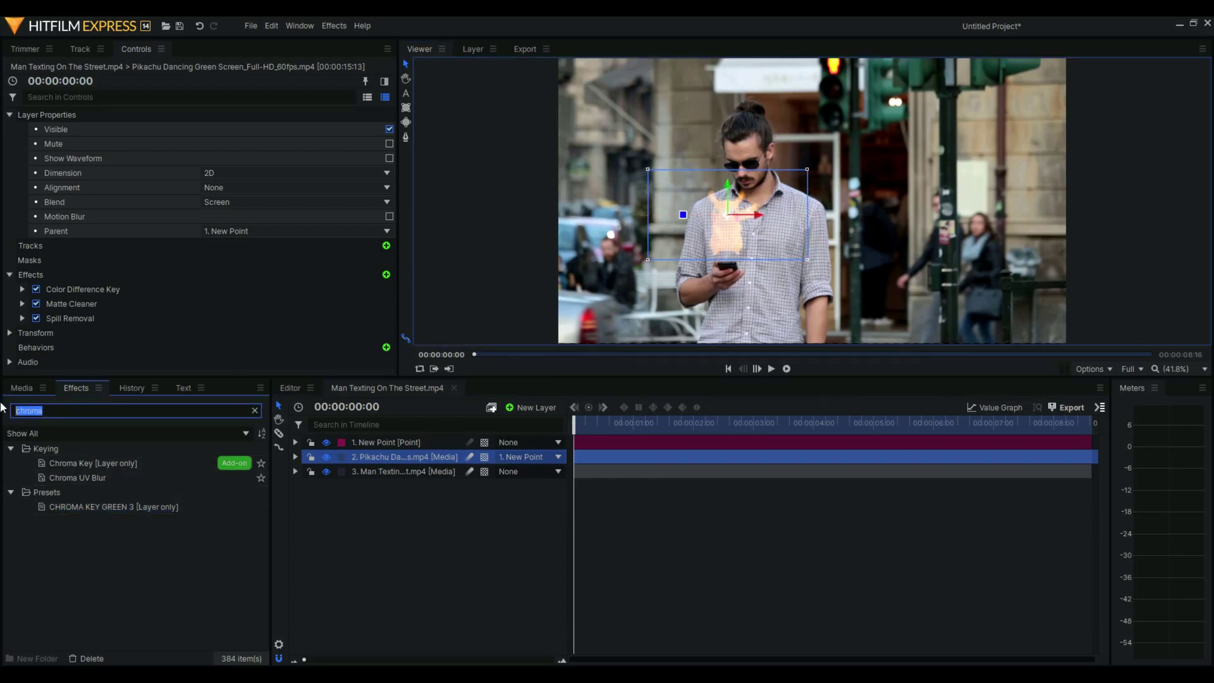
pyautogui.write('neon')
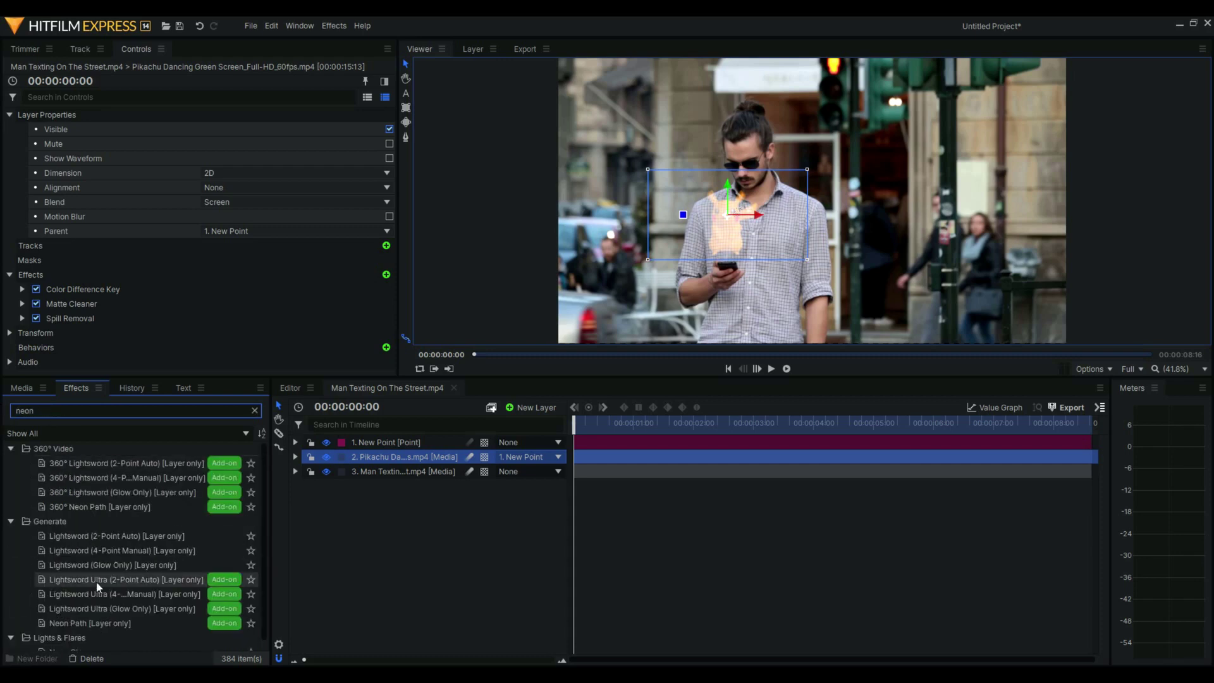
pyautogui.scroll(-1, 98, 586)
pyautogui.click(95, 643)
pyautogui.moveTo(95, 643); pyautogui.dragTo(363, 463)
# Step: Set the Neon Glow color to cyan (0, 255, 255)
pyautogui.scroll(-3, 386, 569)
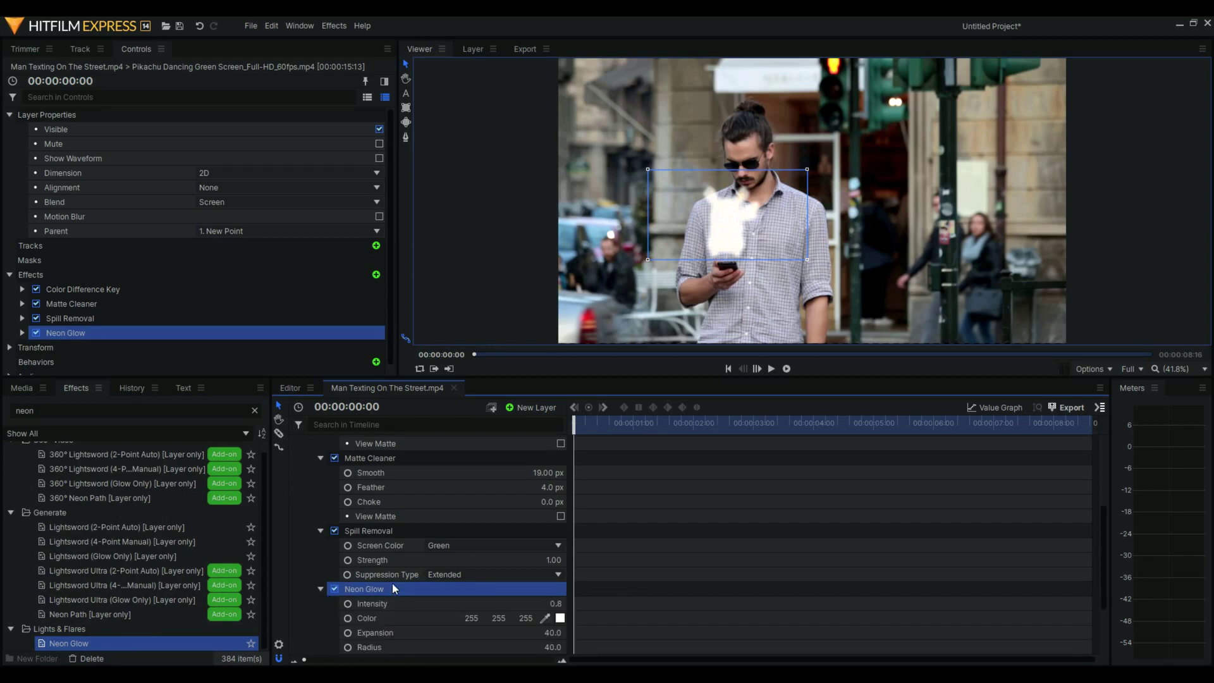
pyautogui.scroll(-2, 394, 589)
pyautogui.click(560, 531)
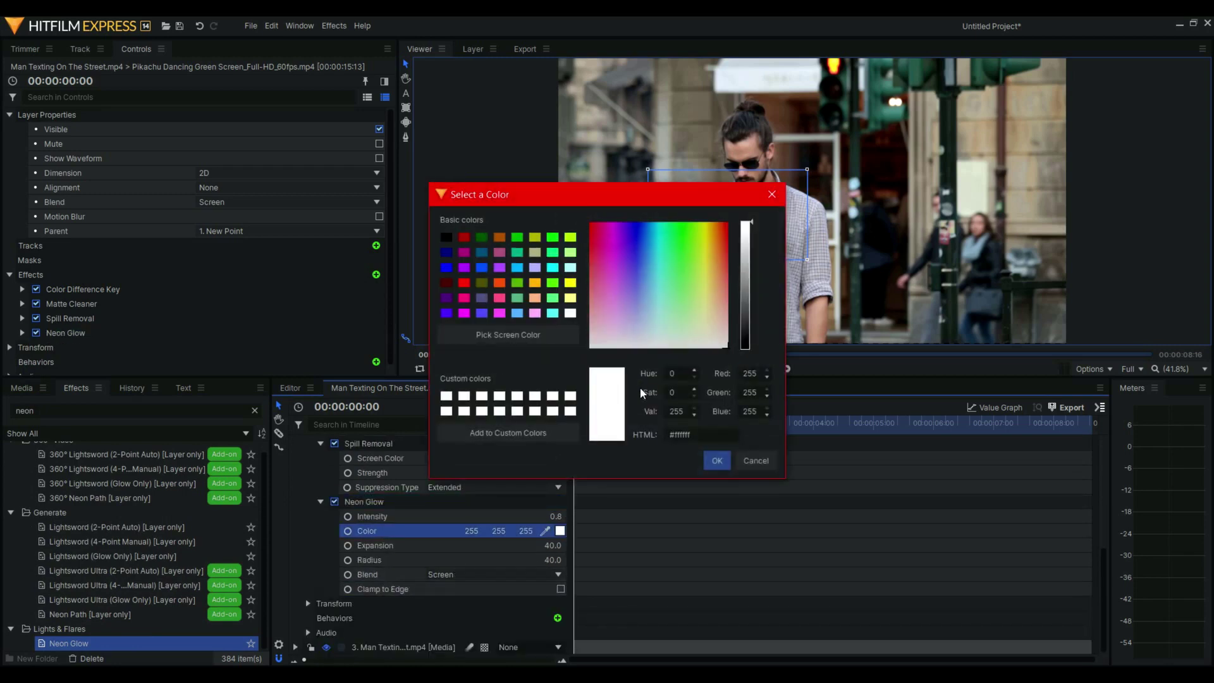
pyautogui.click(555, 271)
pyautogui.click(719, 461)
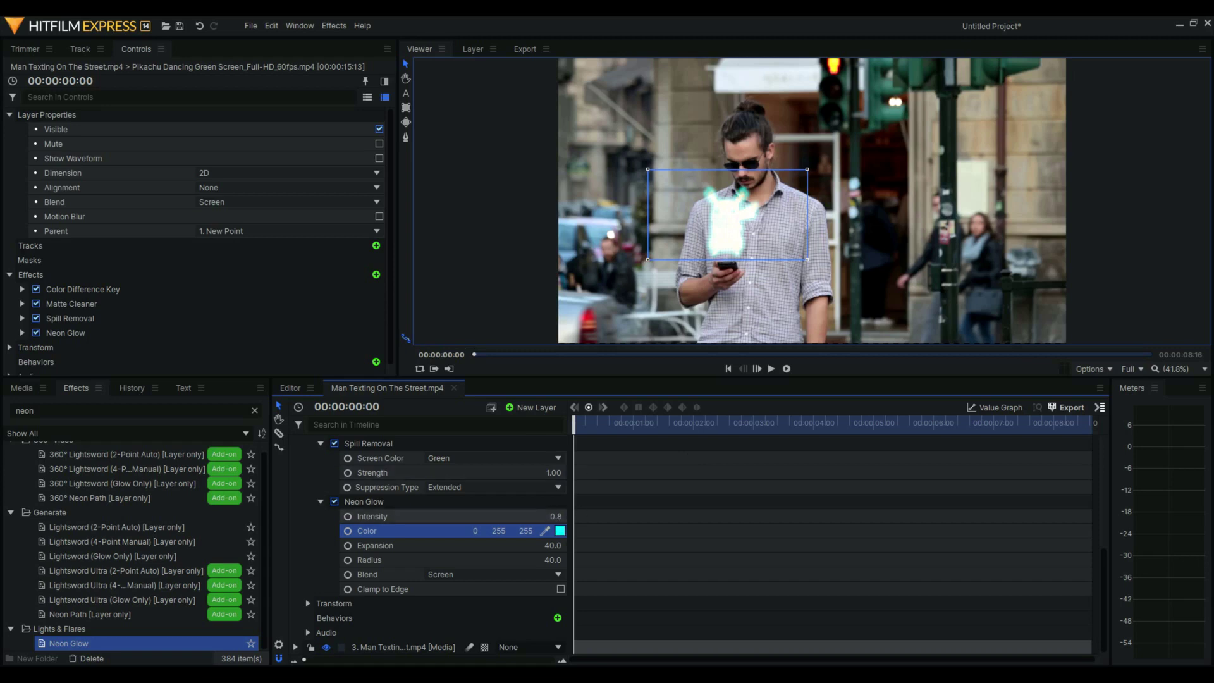
# Step: Set the Neon Glow Intensity to 0.6, Expansion to 13.0 and Radius to 32.0, keeping its blend on Screen
pyautogui.moveTo(556, 516); pyautogui.dragTo(543, 516)
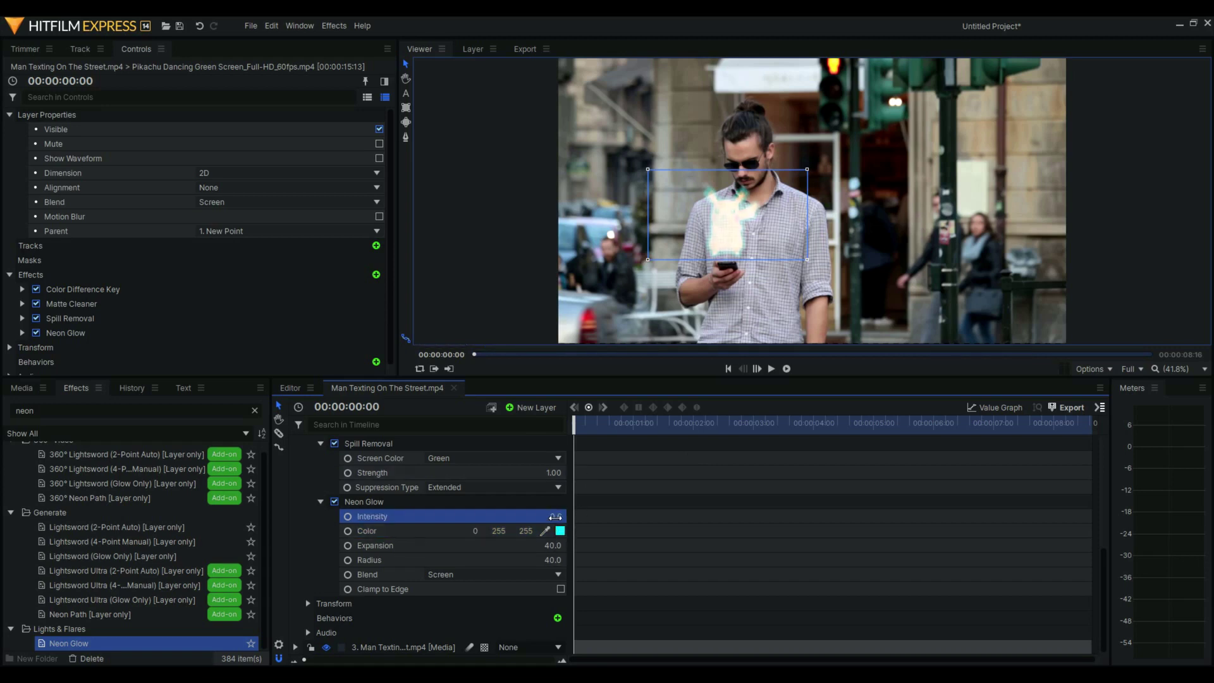
pyautogui.moveTo(554, 547); pyautogui.dragTo(538, 548)
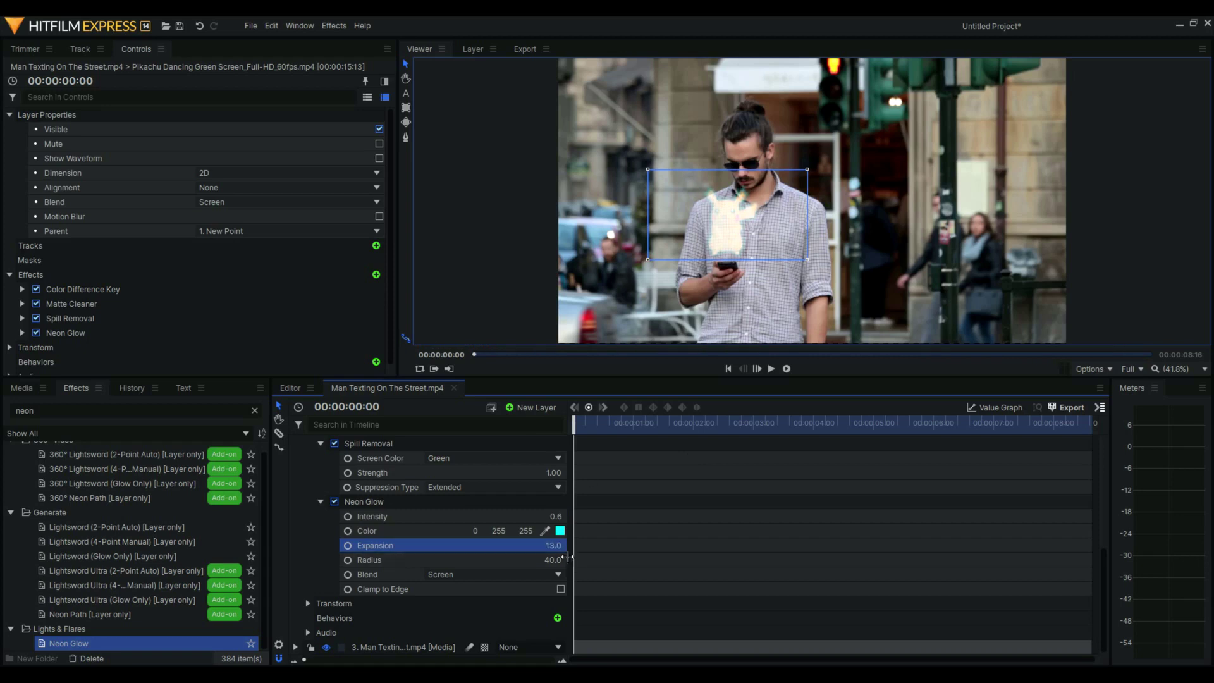
pyautogui.moveTo(552, 560); pyautogui.dragTo(559, 559)
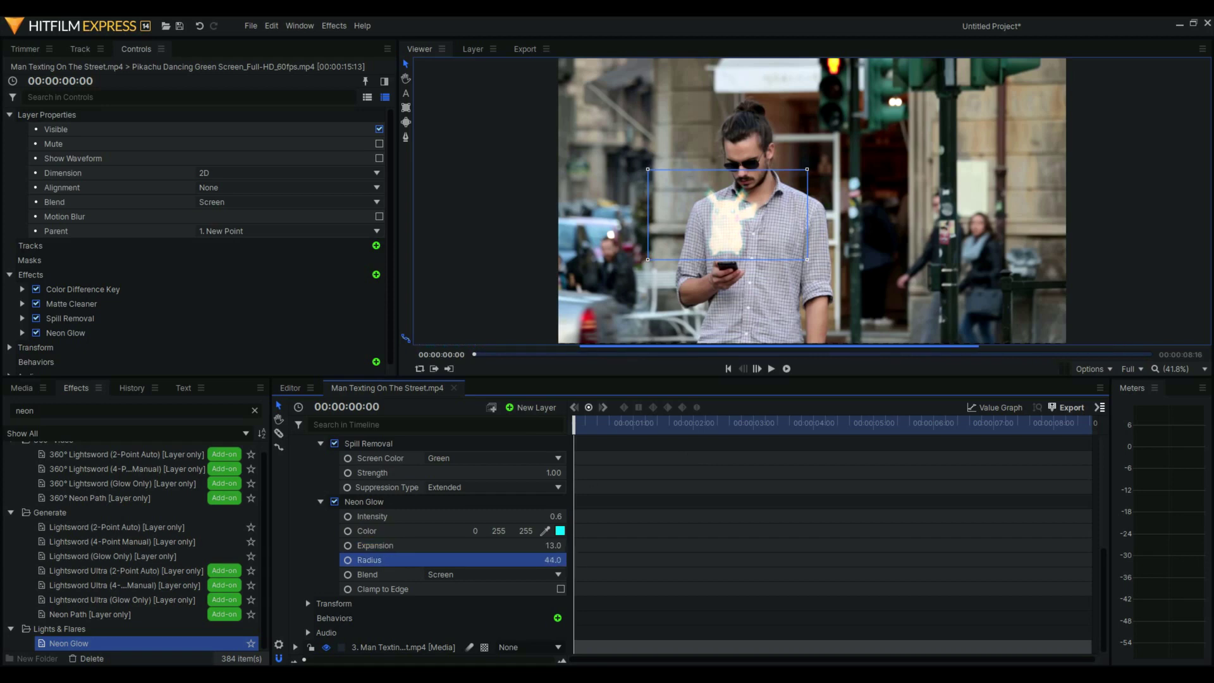
pyautogui.scroll(3, 718, 204)
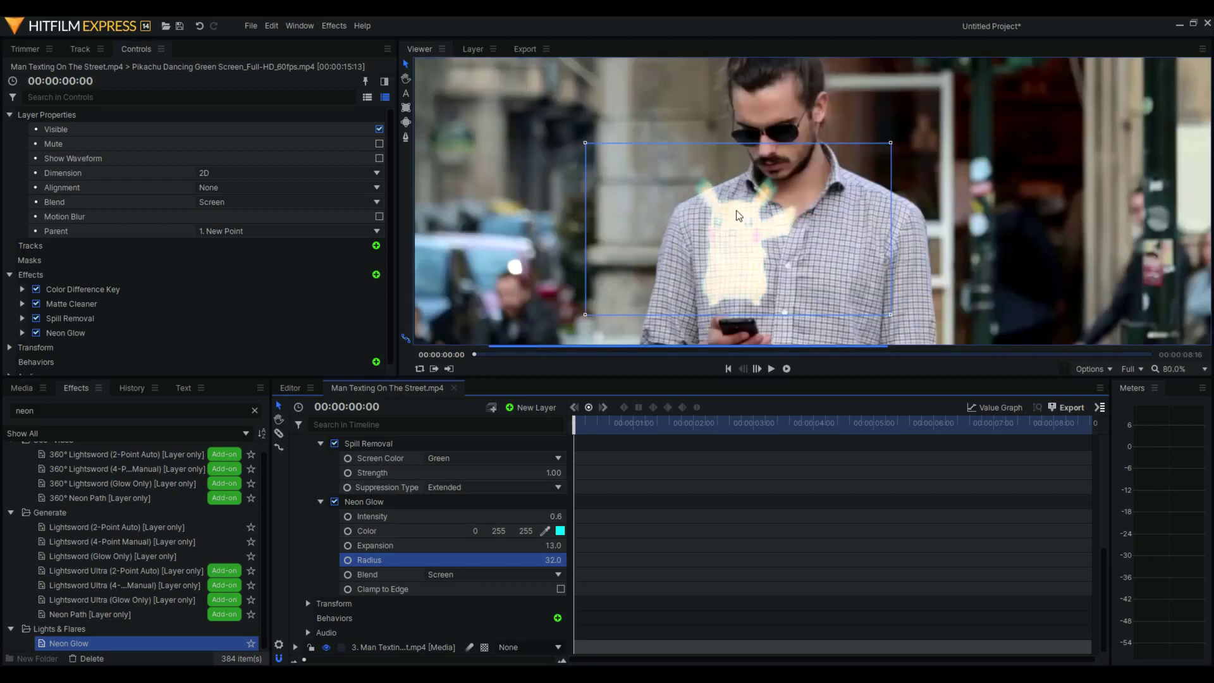
pyautogui.scroll(-2, 738, 215)
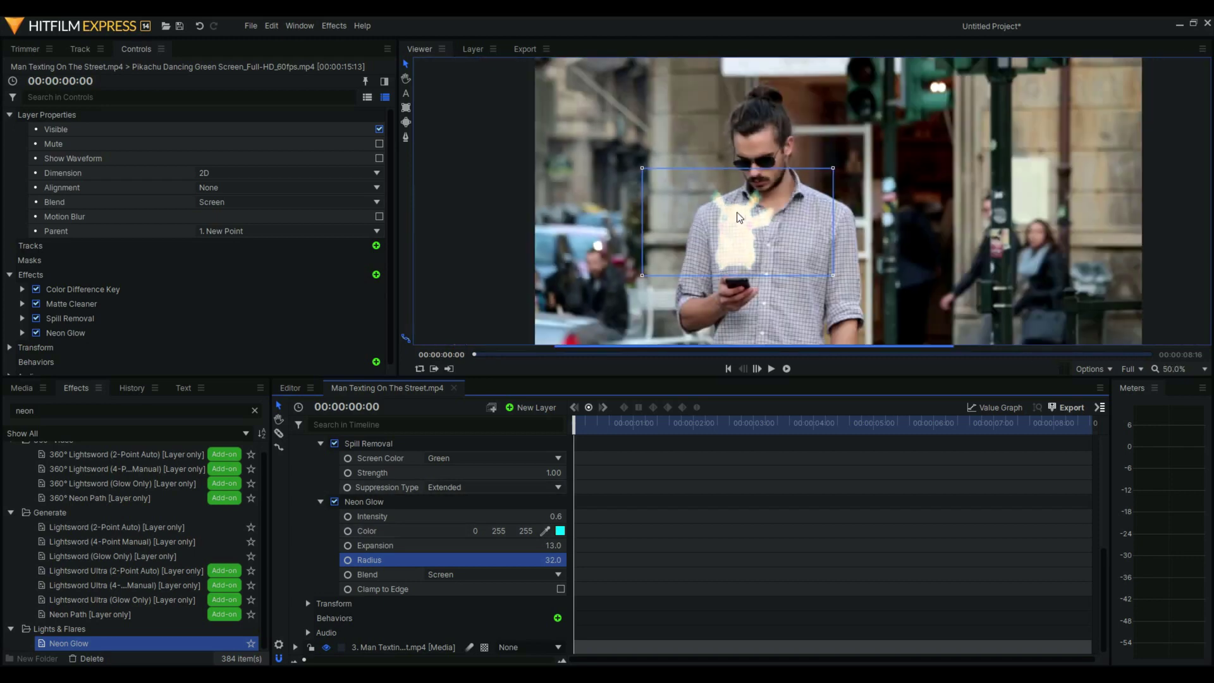
pyautogui.click(488, 574)
pyautogui.click(488, 574)
pyautogui.click(557, 574)
pyautogui.click(558, 574)
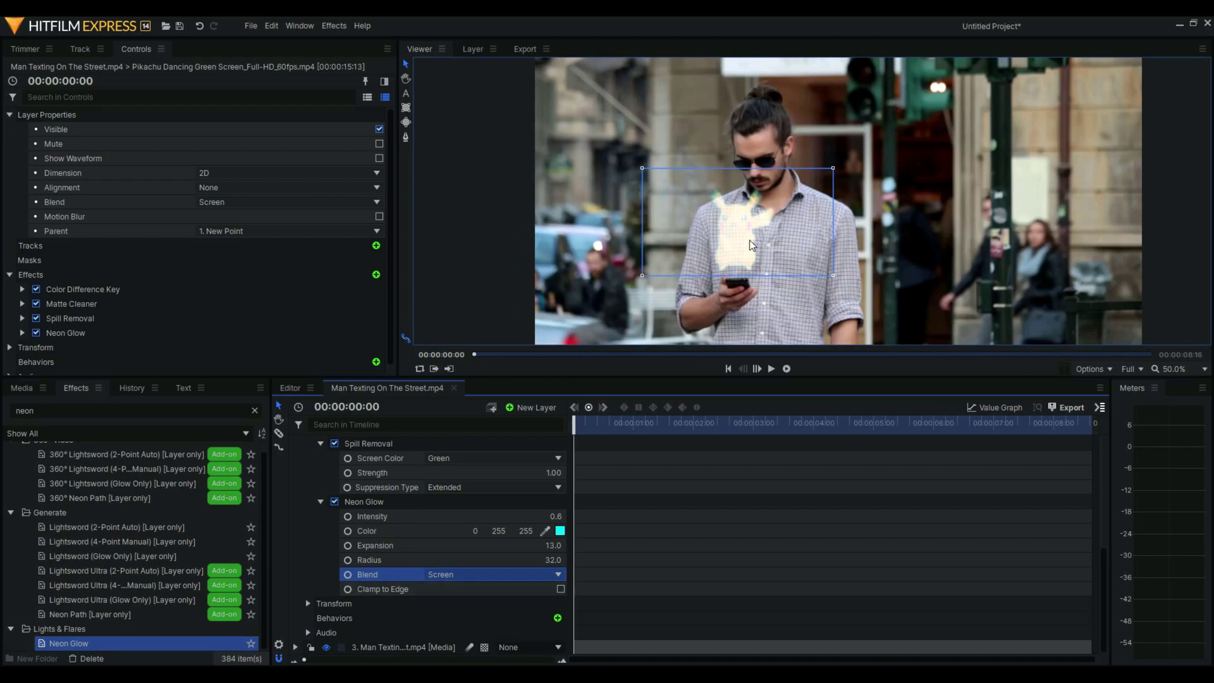
# Step: Clear the effects search and, with the Pikachu layer collapsed, scrub the timeline to check the composite, returning to the start
pyautogui.scroll(2, 76, 474)
pyautogui.moveTo(55, 415); pyautogui.dragTo(9, 409)
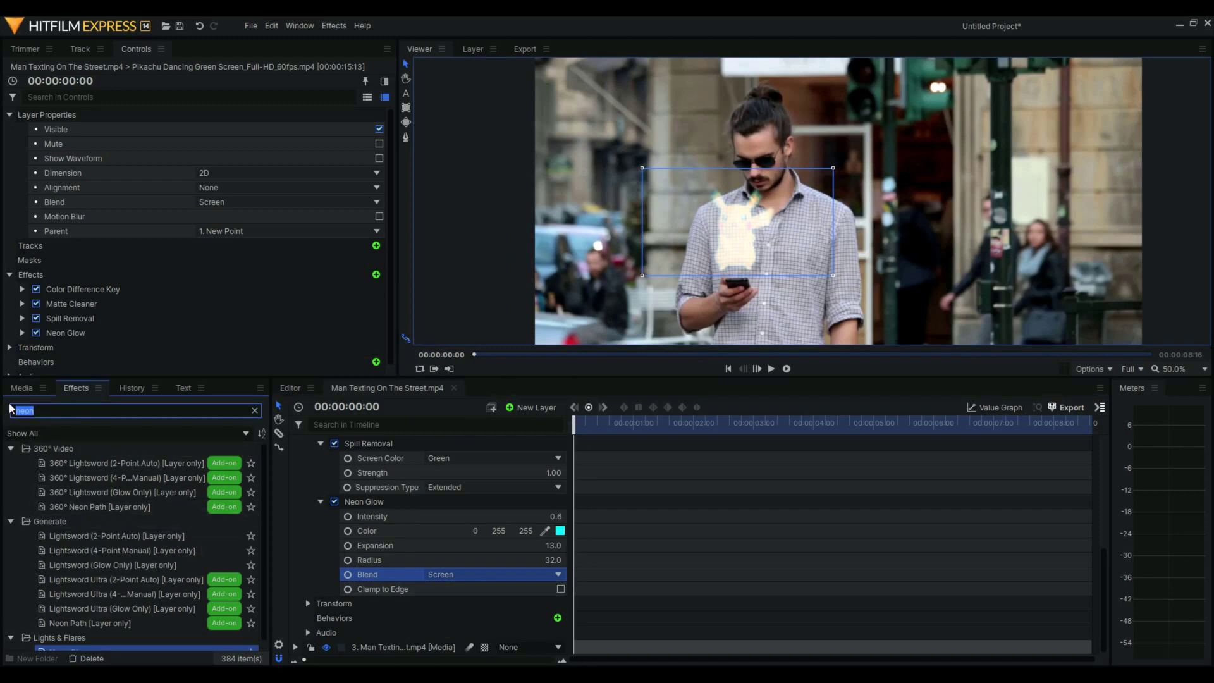
pyautogui.press('BackSpace')
pyautogui.scroll(8, 450, 534)
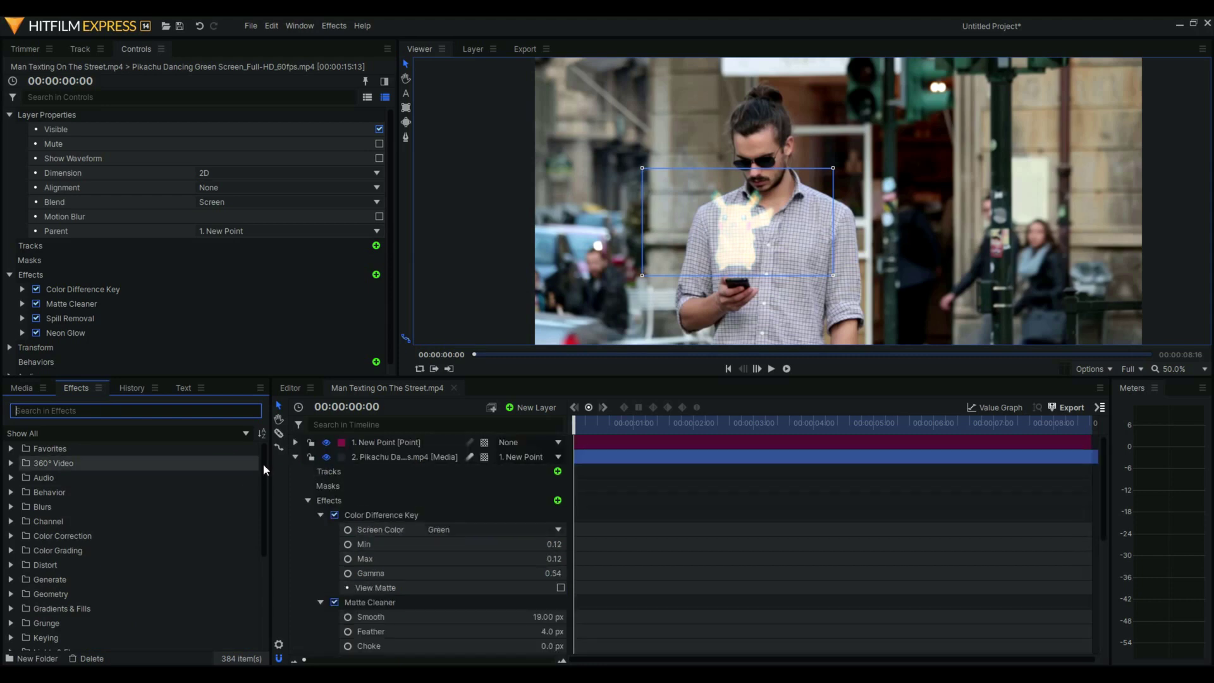
pyautogui.click(295, 456)
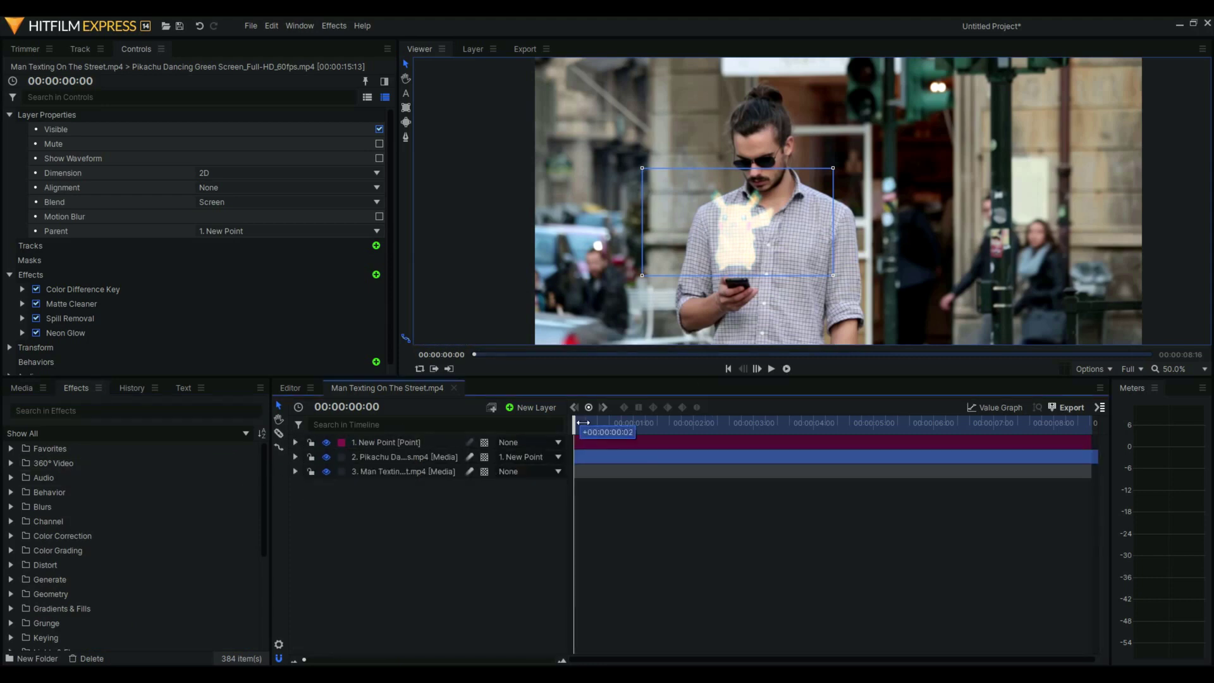
pyautogui.moveTo(583, 423); pyautogui.dragTo(508, 415)
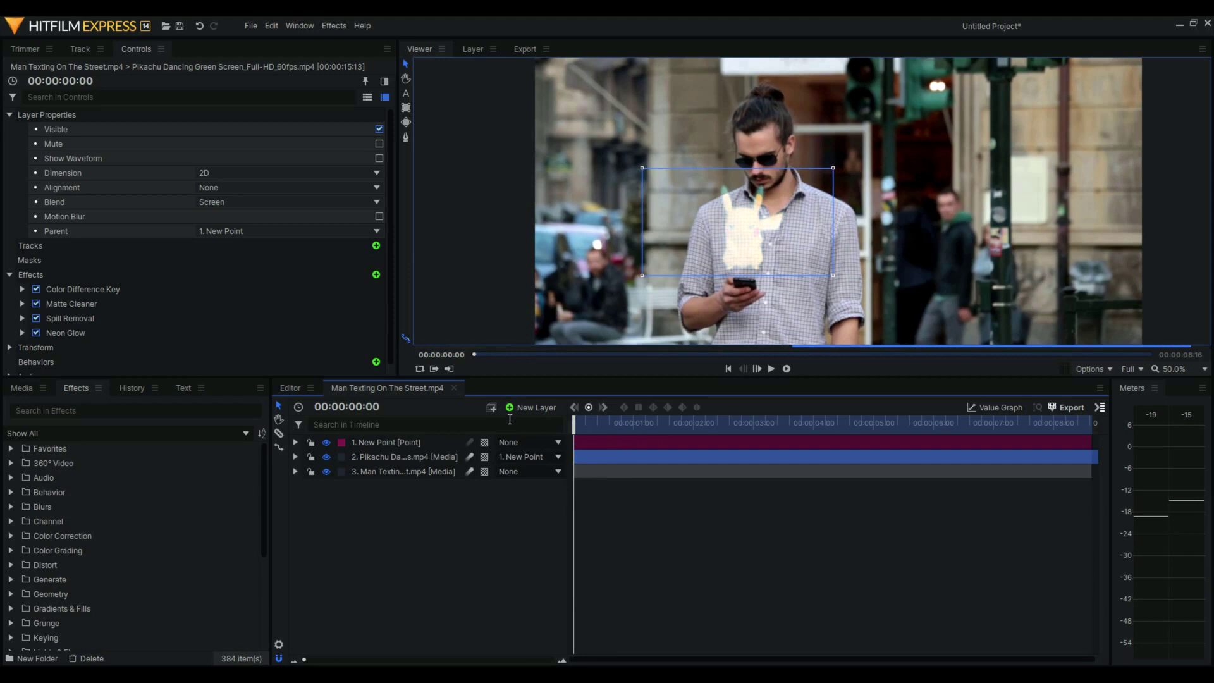
# Step: Set the Pikachu layer's Anchor Point to 14.0, -427.0 at its feet and lower its Y position to 49.7, above the phone
pyautogui.click(295, 456)
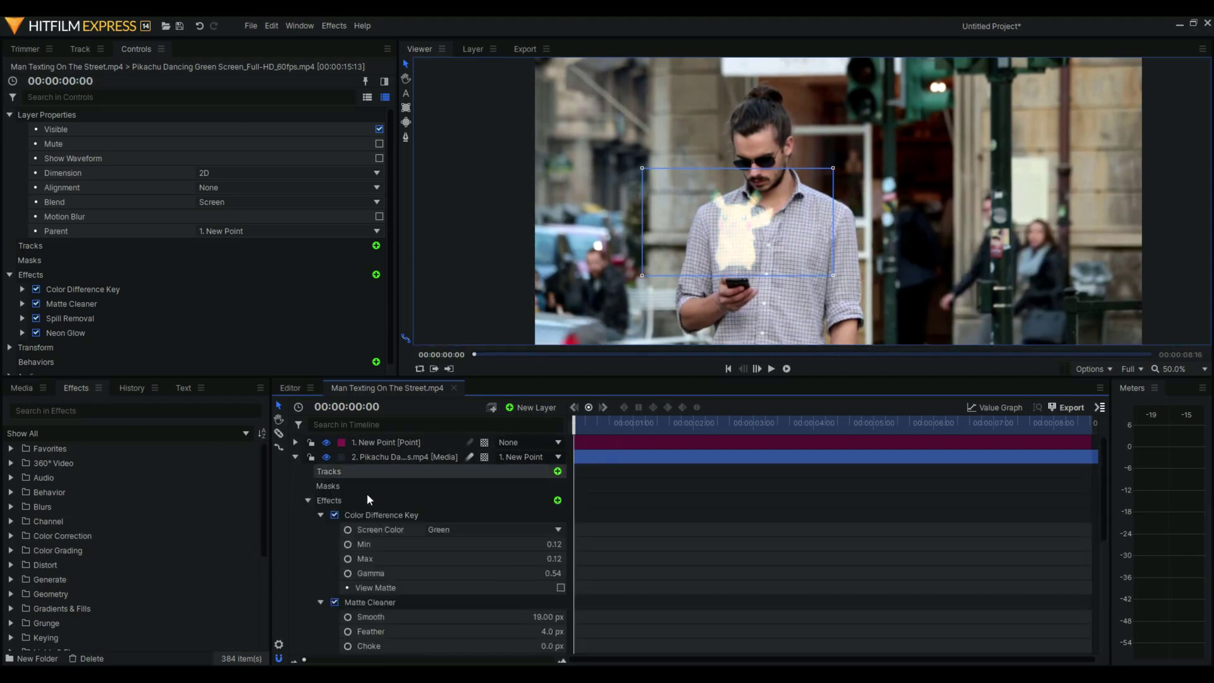
pyautogui.scroll(-5, 359, 531)
pyautogui.click(308, 604)
pyautogui.scroll(-2, 462, 503)
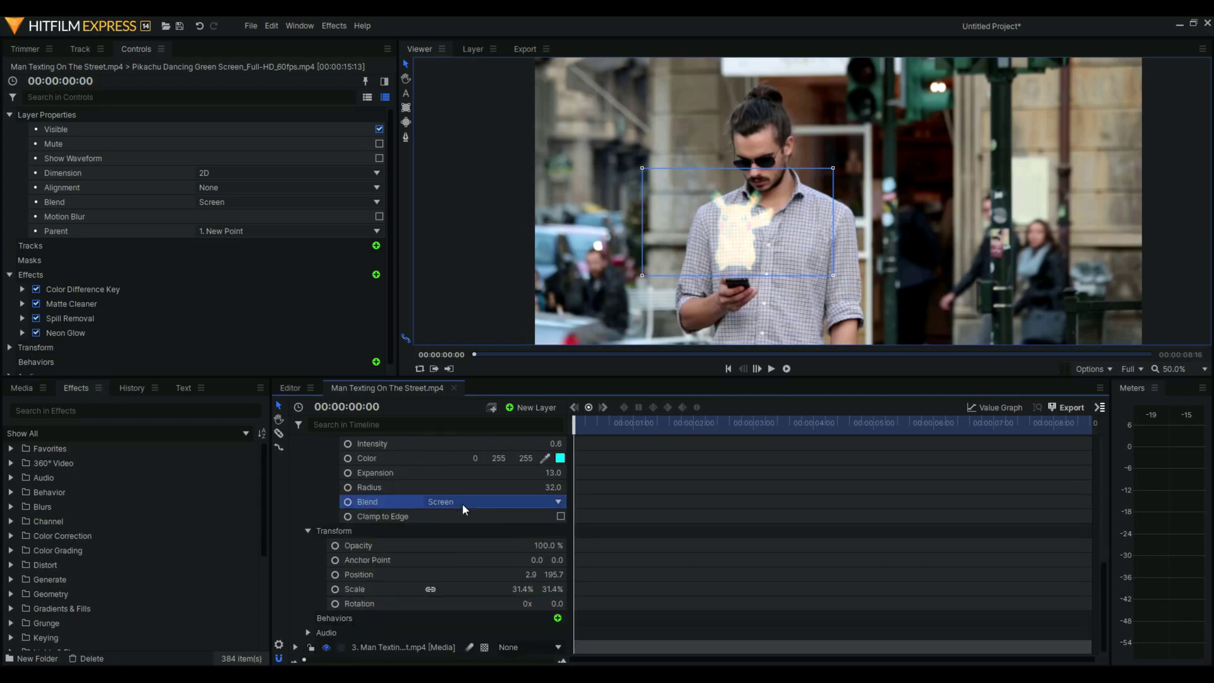
pyautogui.moveTo(557, 560); pyautogui.dragTo(266, 560)
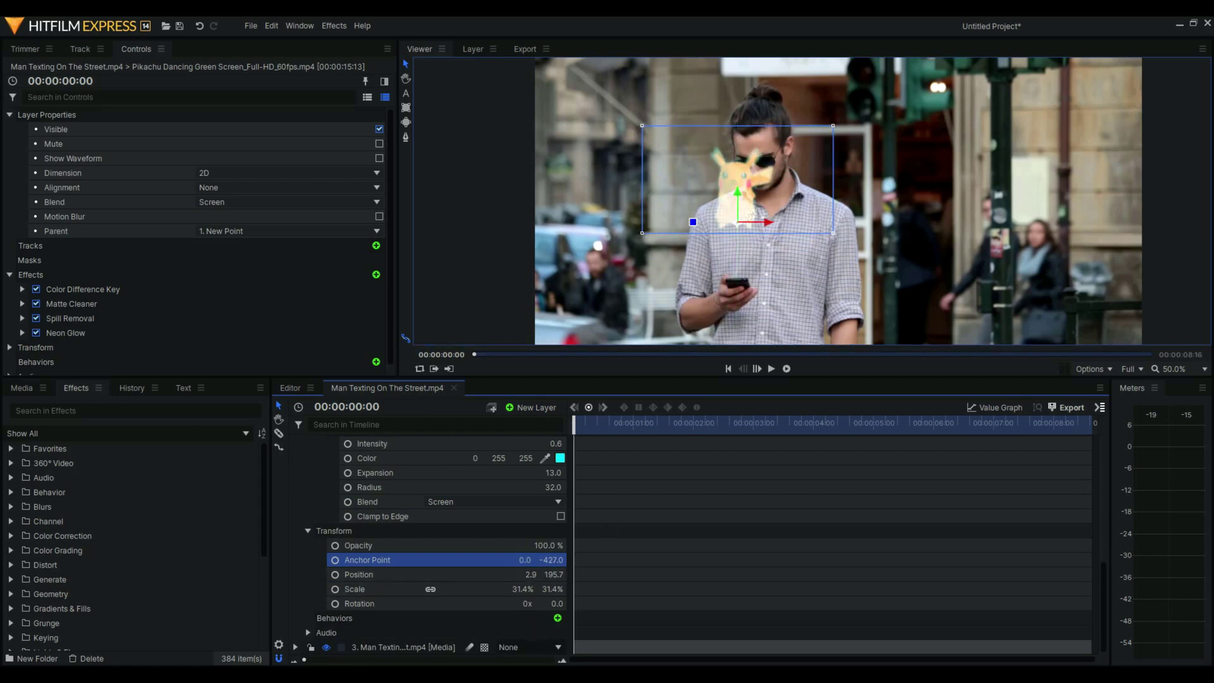
pyautogui.moveTo(524, 560); pyautogui.dragTo(529, 560)
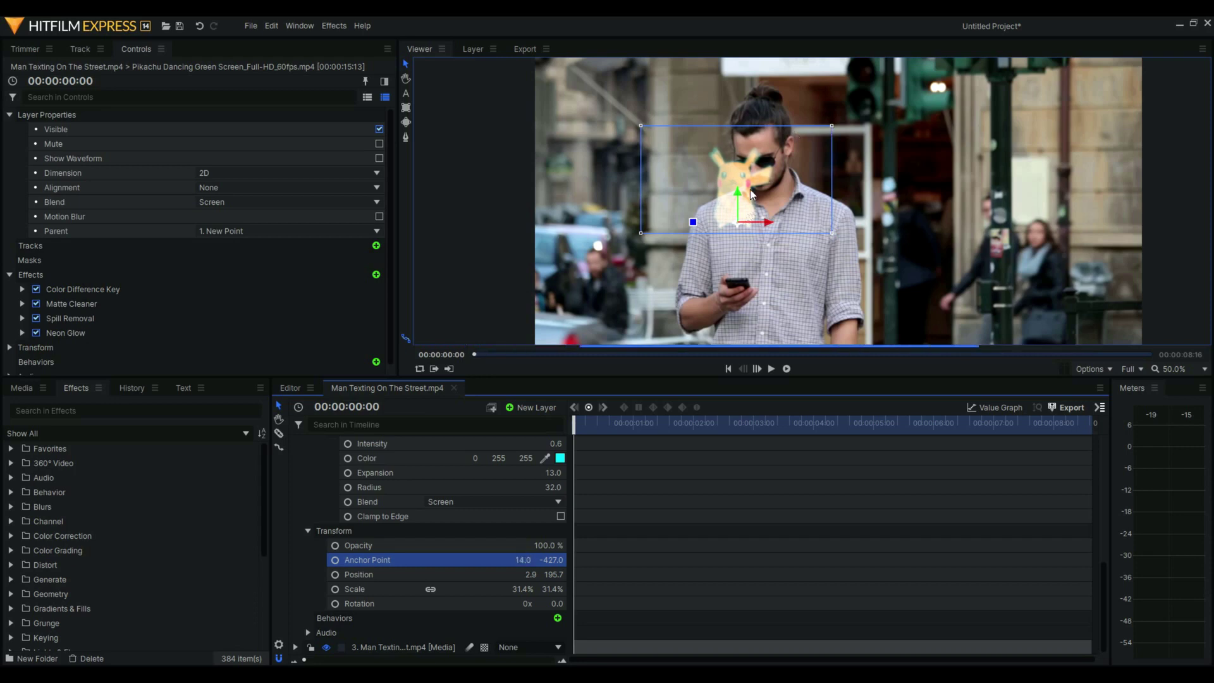
pyautogui.moveTo(740, 192); pyautogui.dragTo(743, 237)
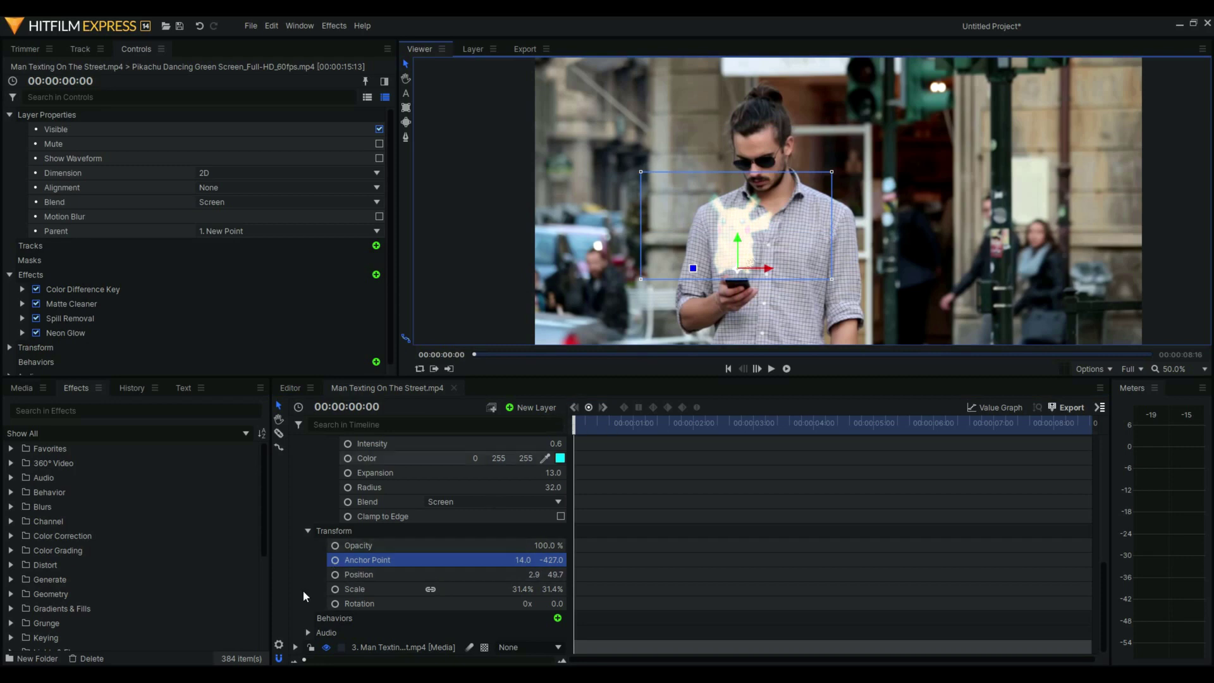
# Step: Enable keyframing for the Pikachu layer's Scale and Opacity at the start, and add keyframes holding both values at 00:00:00:11
pyautogui.click(335, 589)
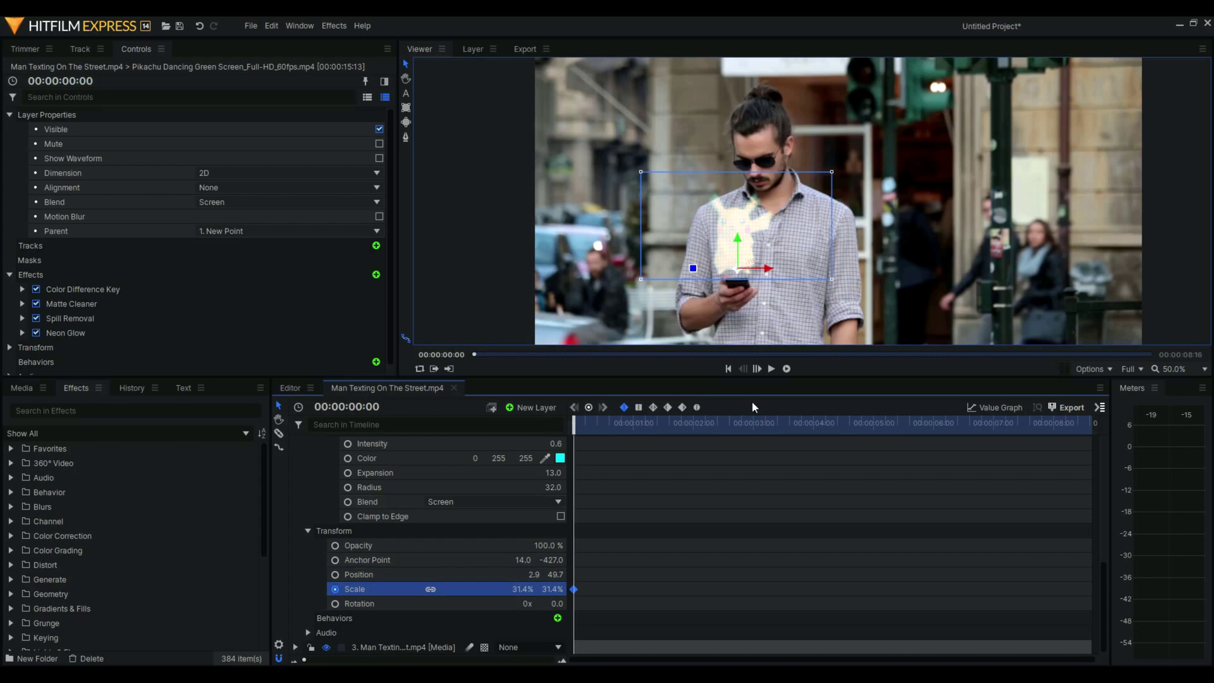
pyautogui.click(336, 545)
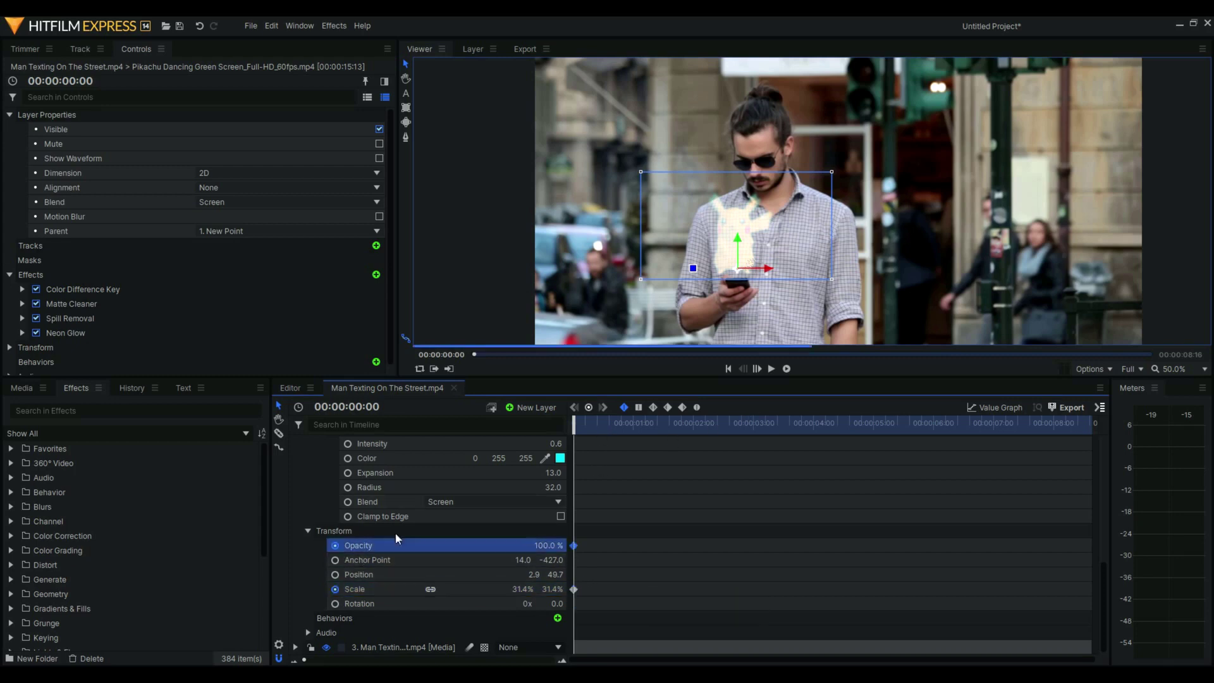
pyautogui.click(622, 423)
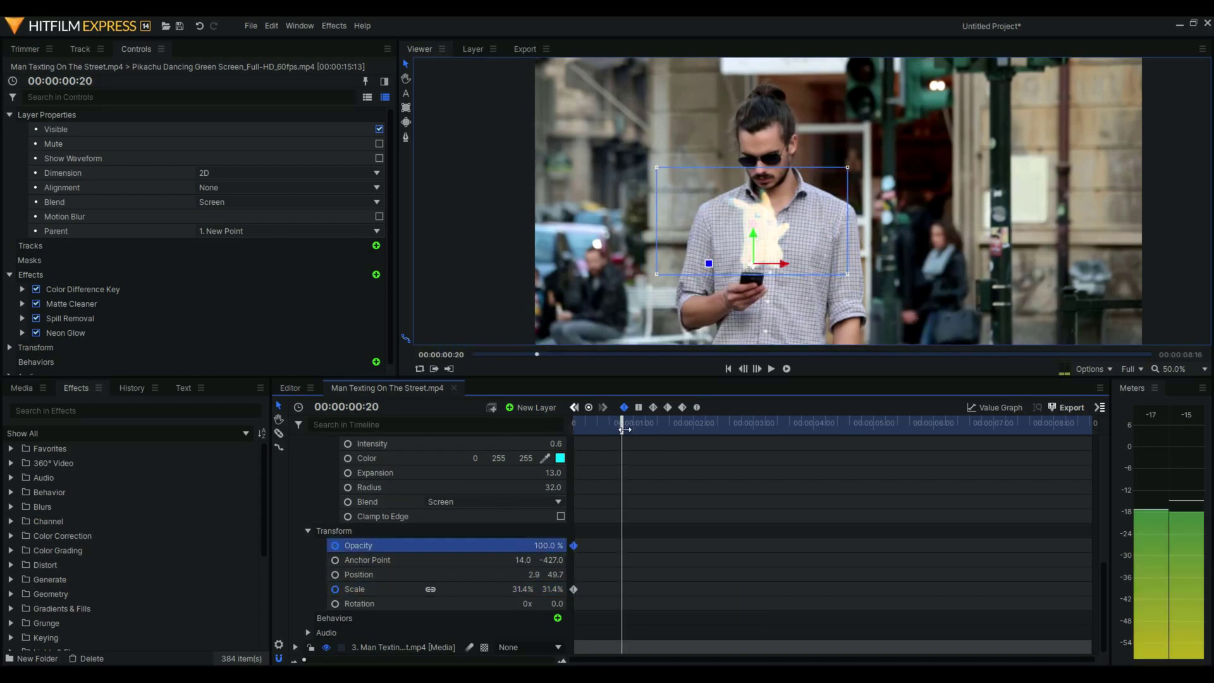
pyautogui.moveTo(620, 431); pyautogui.dragTo(601, 423)
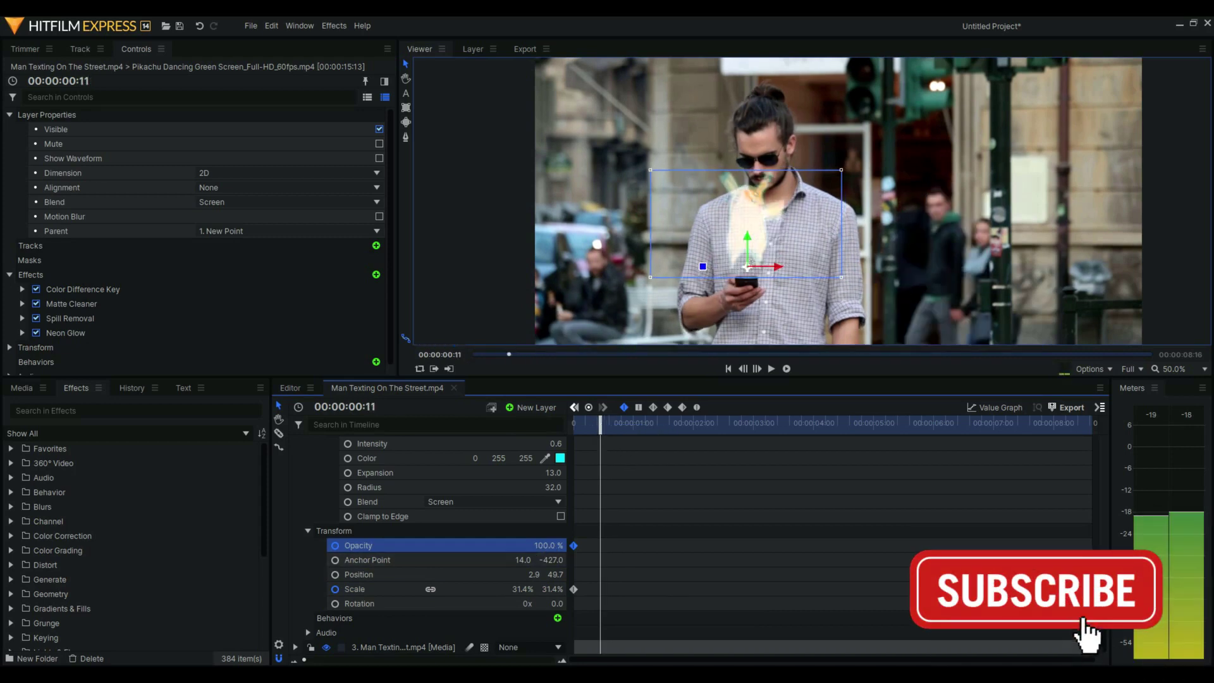
pyautogui.click(539, 548)
pyautogui.click(589, 407)
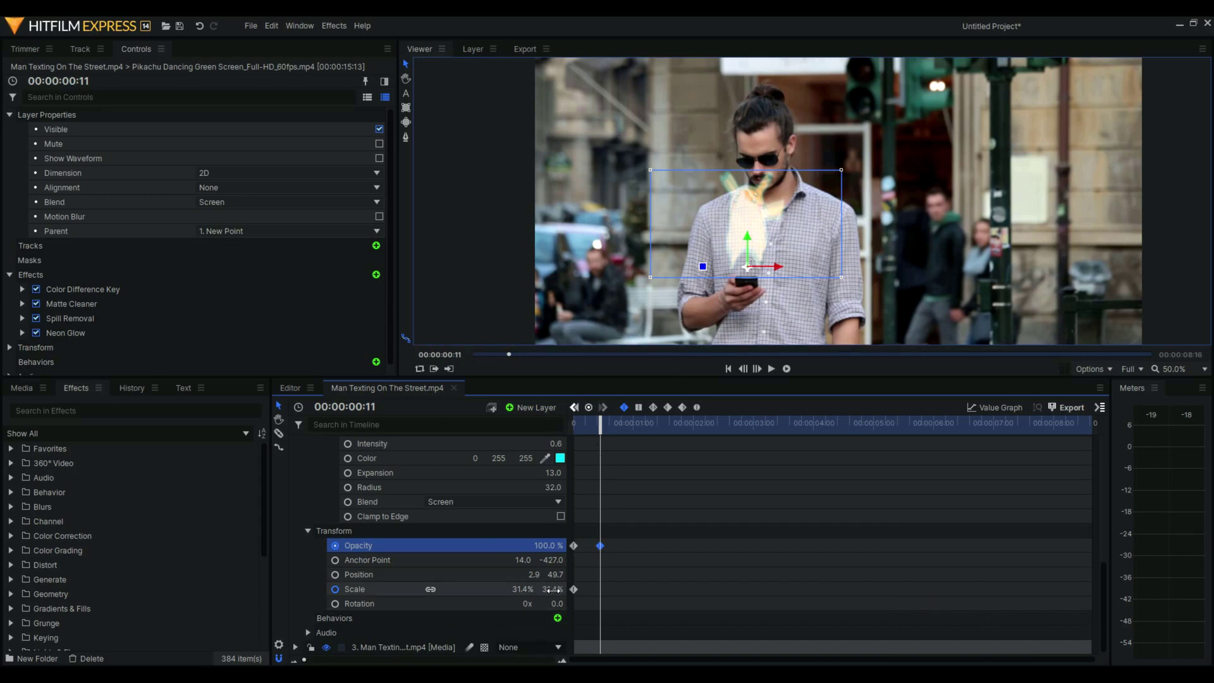
pyautogui.click(599, 426)
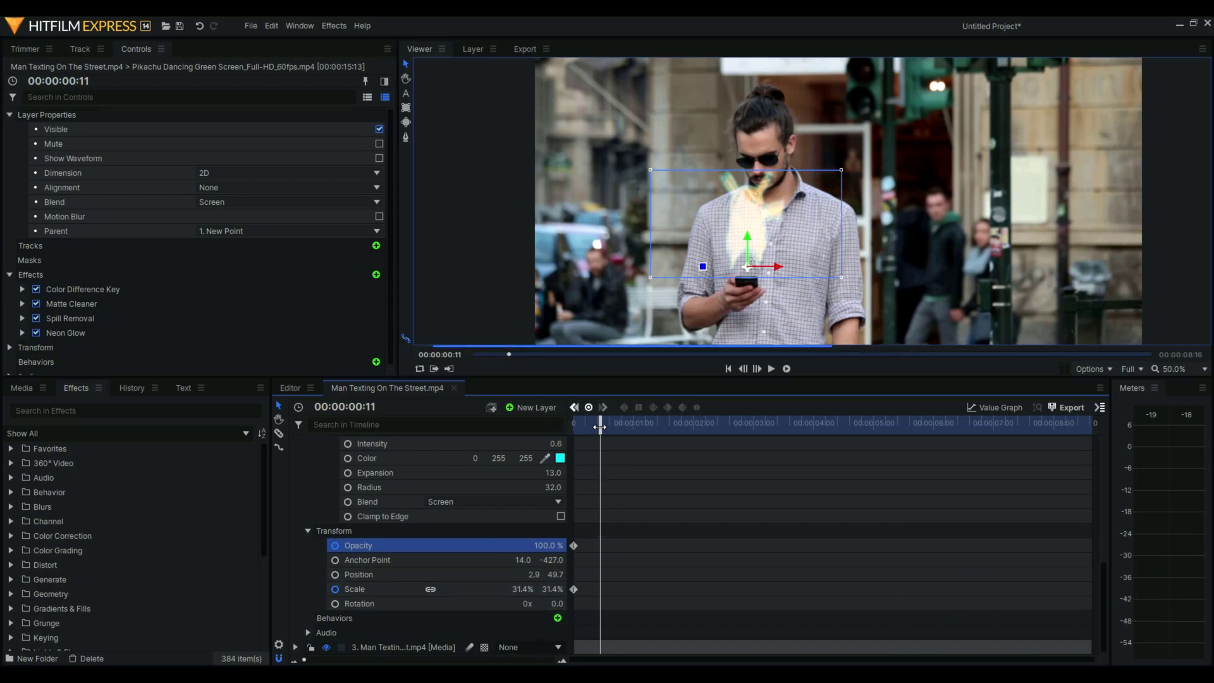
pyautogui.moveTo(580, 549); pyautogui.dragTo(571, 541)
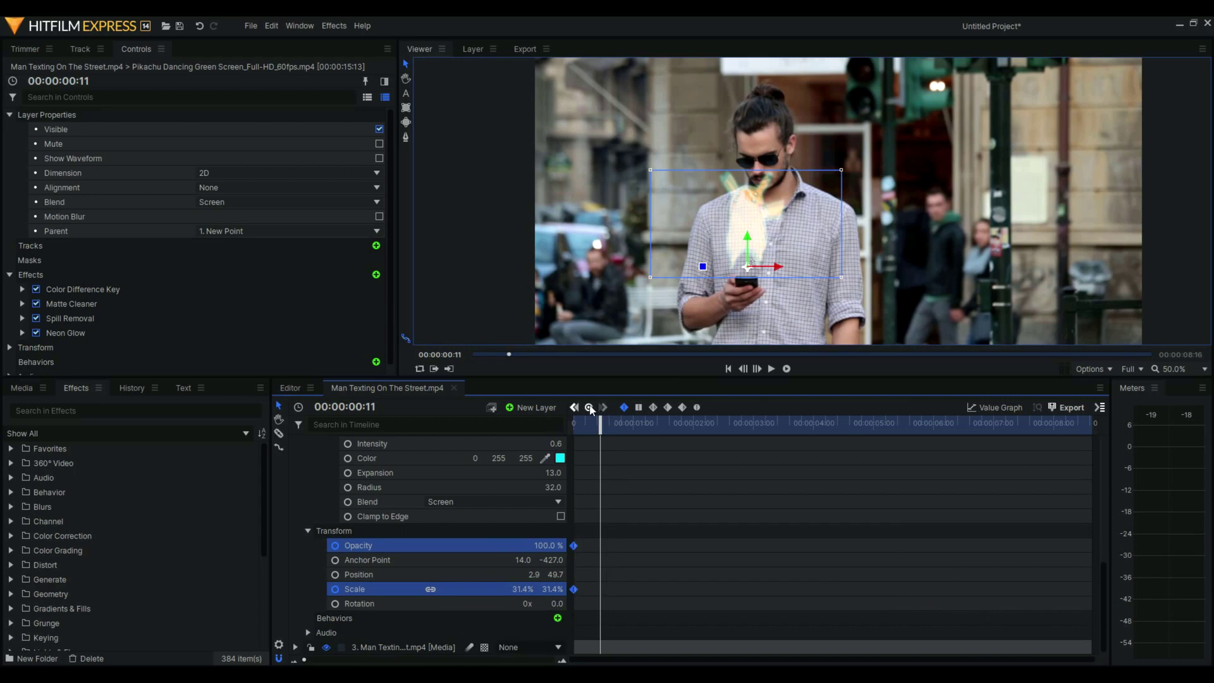
pyautogui.click(589, 408)
# Step: At the first frame, set the Pikachu layer's Opacity and Scale to 0% and scrub through the appearance animation
pyautogui.moveTo(600, 425); pyautogui.dragTo(458, 420)
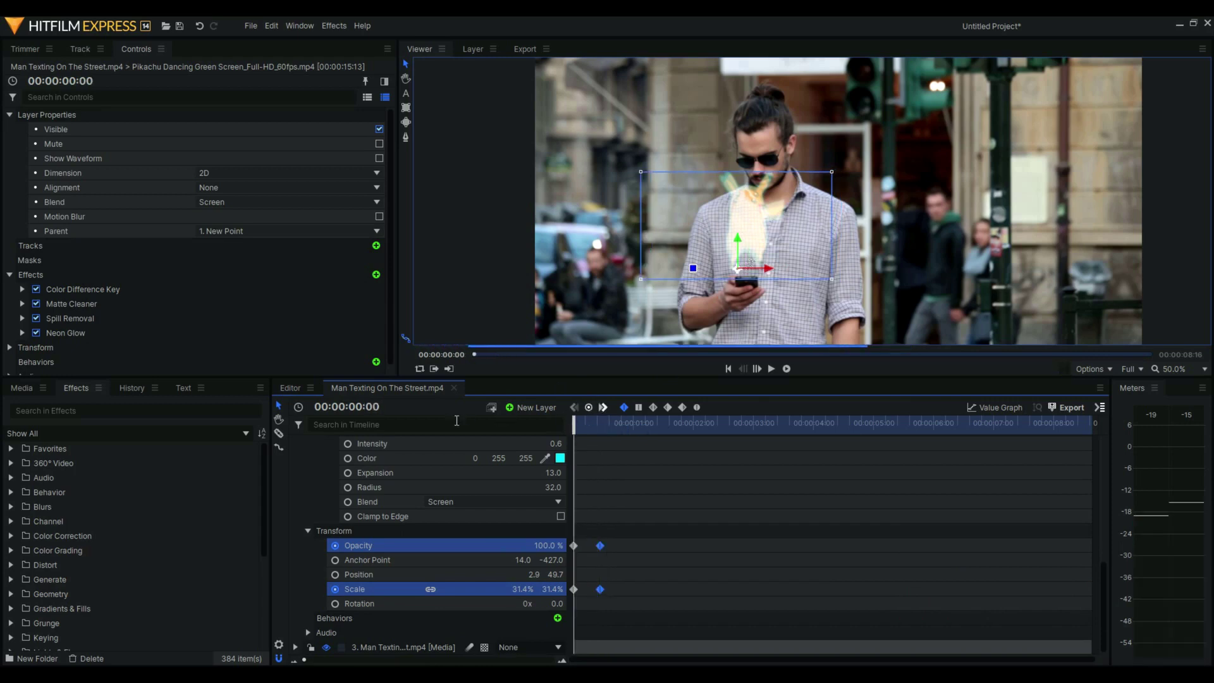
pyautogui.click(552, 545)
pyautogui.write('0')
pyautogui.press('Return')
pyautogui.click(554, 589)
pyautogui.write('0')
pyautogui.press('Return')
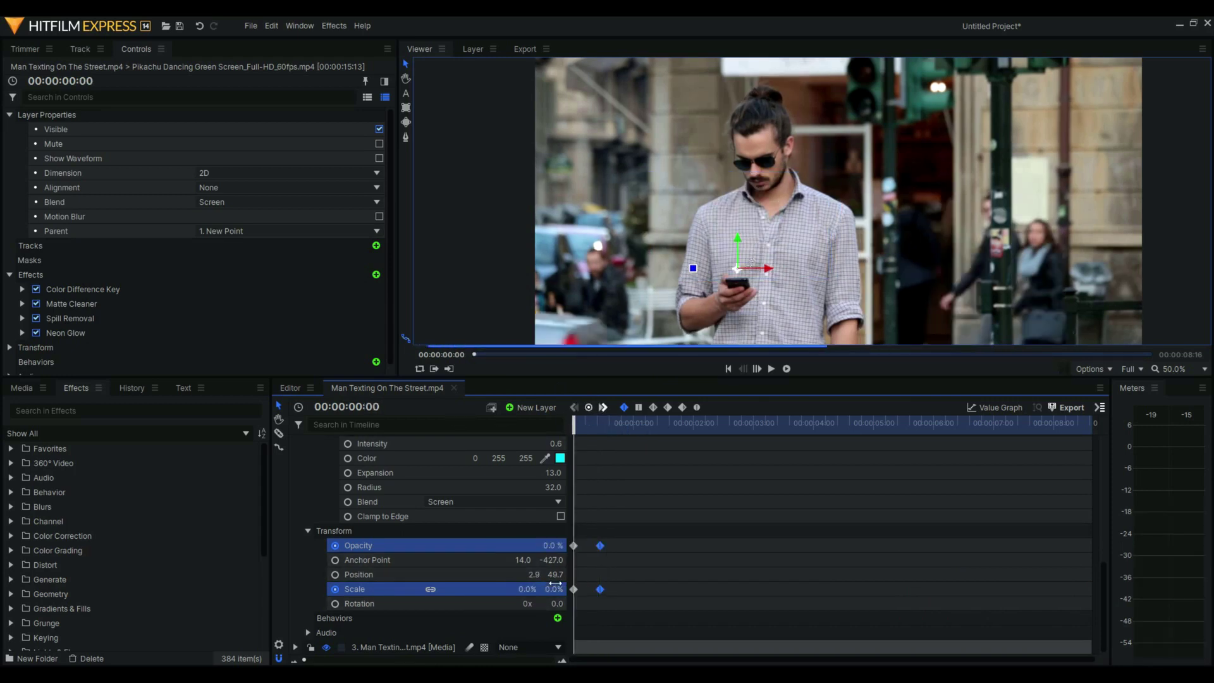
pyautogui.moveTo(579, 430)
pyautogui.mouseDown()
pyautogui.moveTo(607, 429)
pyautogui.moveTo(575, 429)
pyautogui.mouseUp()
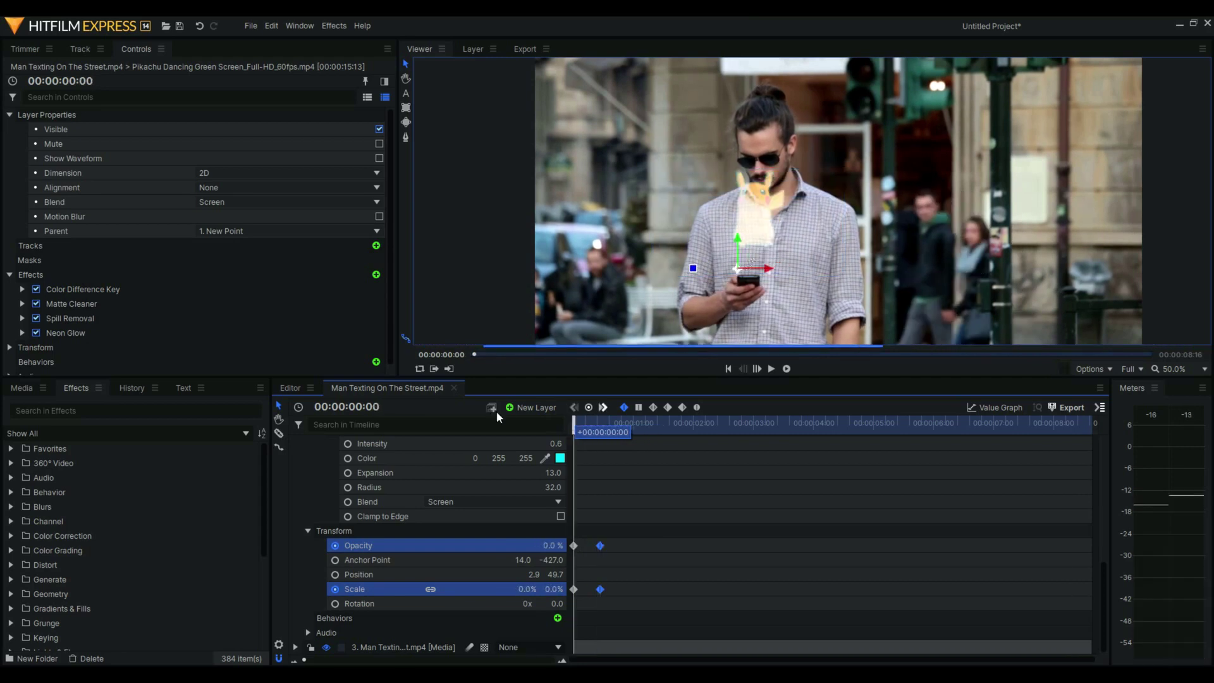
# Step: Collapse the Pikachu layer and add New Plane 1 to the timeline between the Pikachu and street footage layers
pyautogui.scroll(8, 378, 538)
pyautogui.click(295, 457)
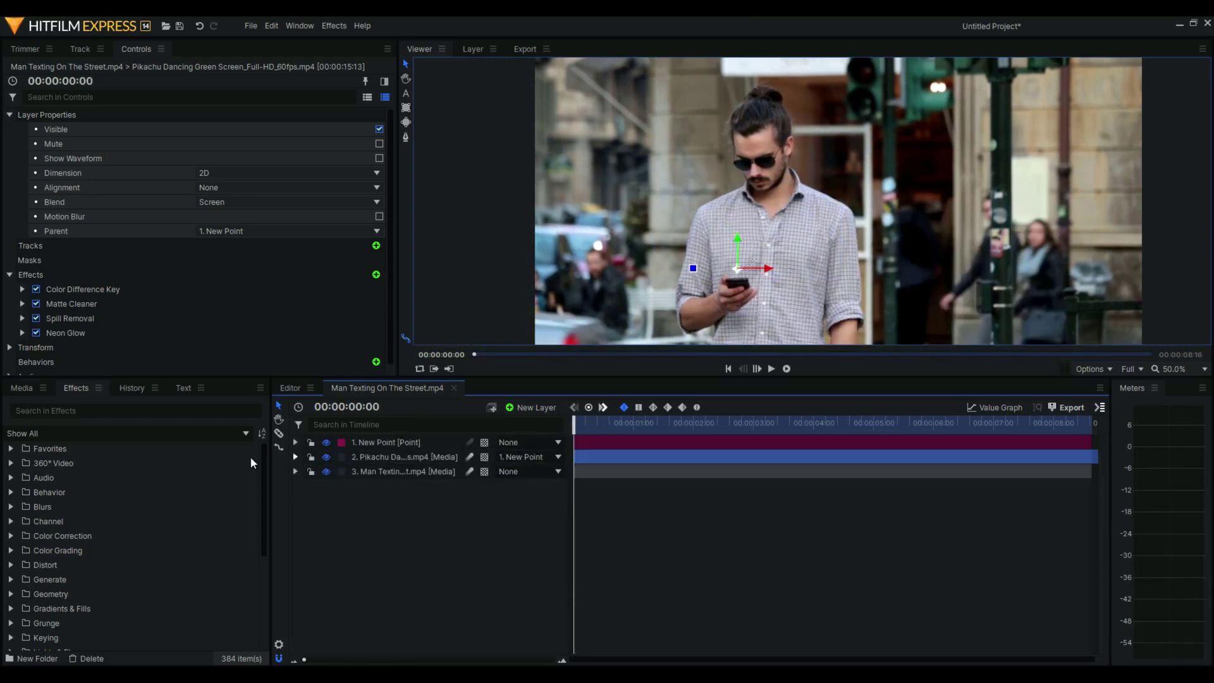
pyautogui.click(58, 411)
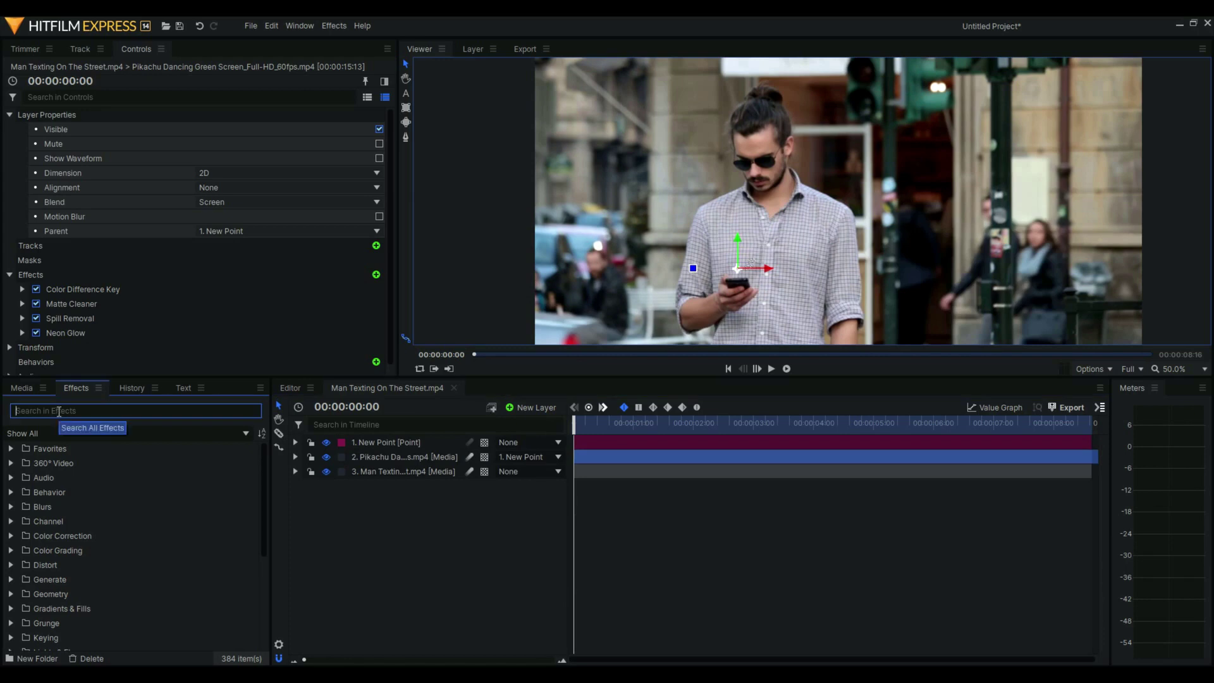
pyautogui.click(22, 387)
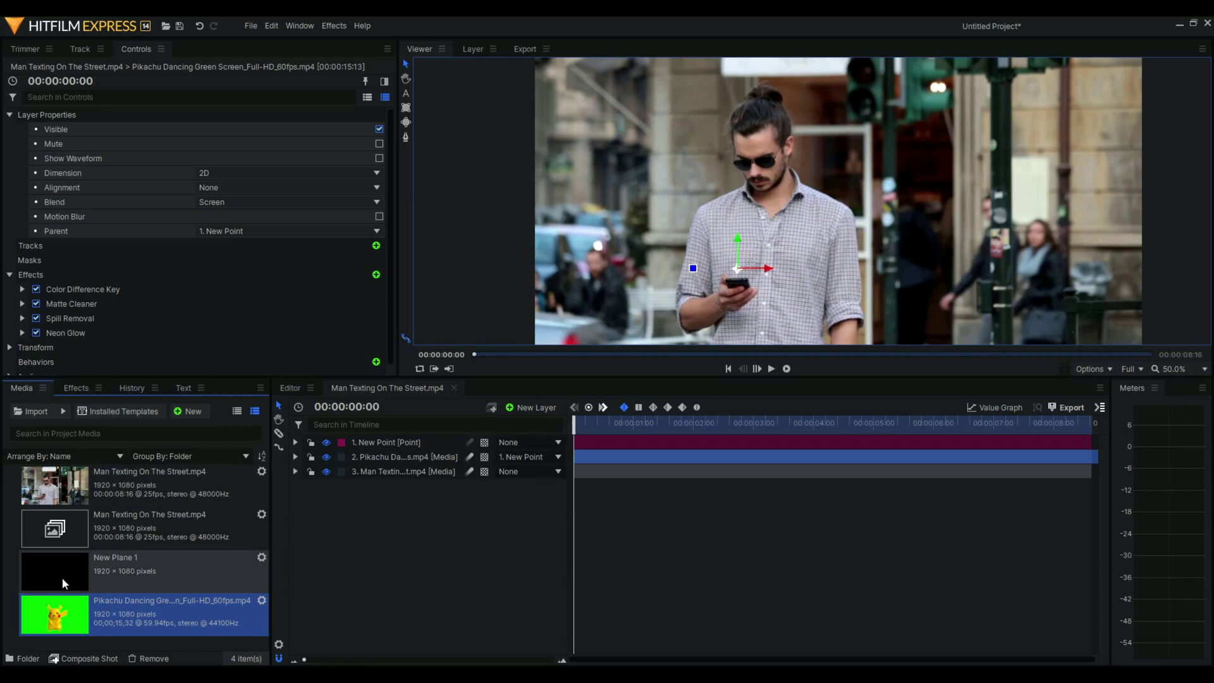
pyautogui.moveTo(62, 579); pyautogui.dragTo(338, 466)
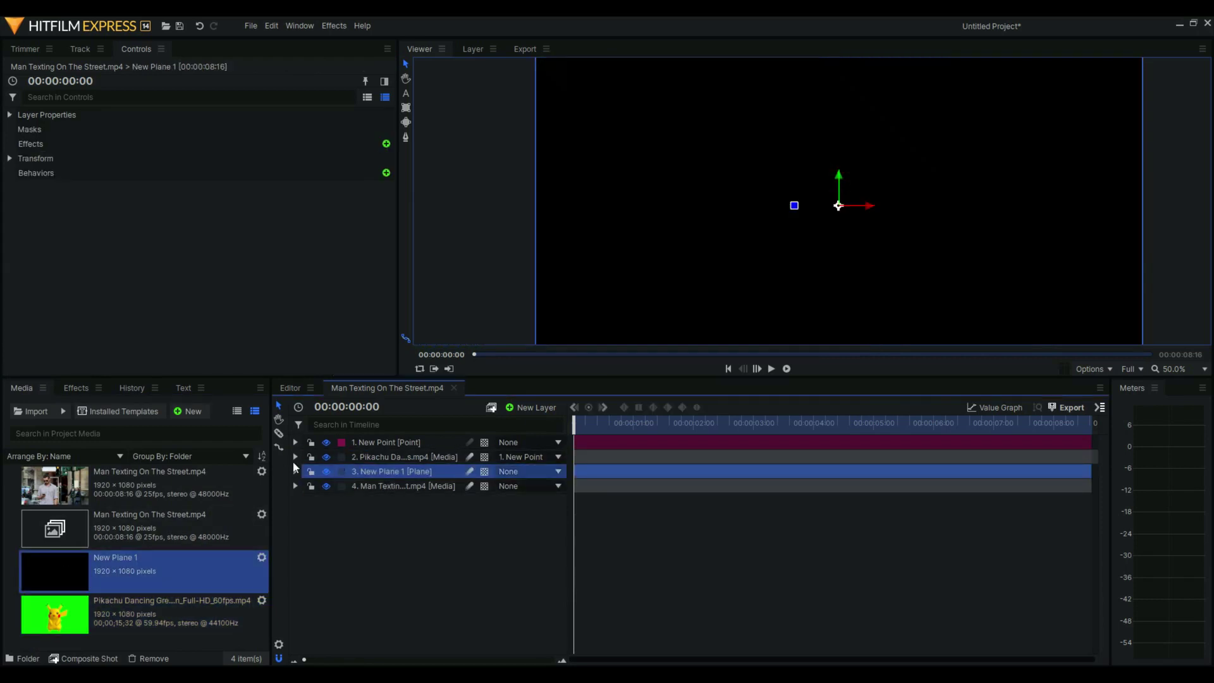
# Step: Search the effects for "light" and apply Light Flares to the New Plane 1 layer
pyautogui.click(72, 386)
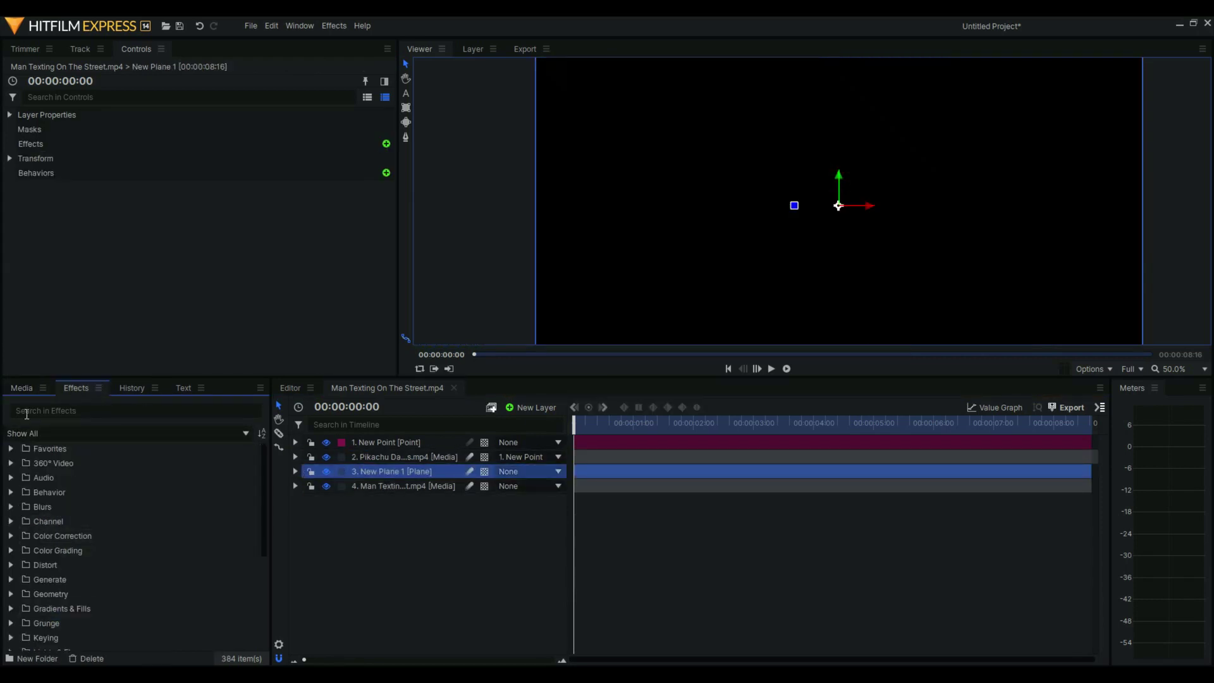
pyautogui.click(27, 411)
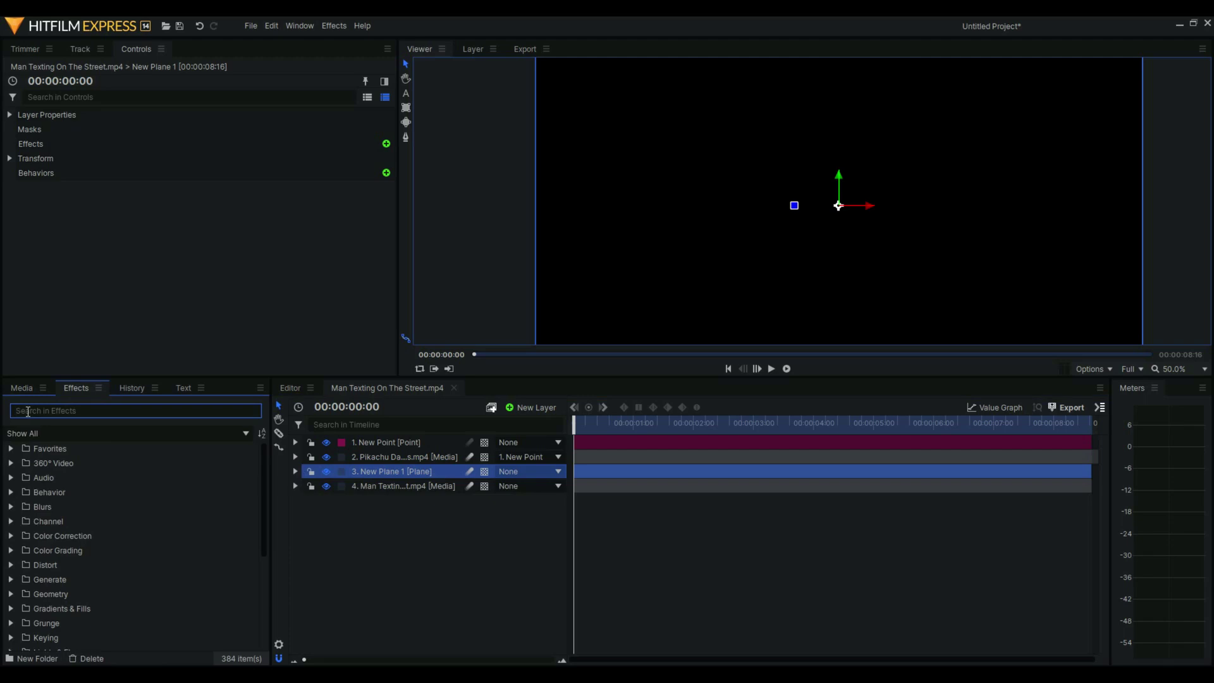
pyautogui.write('light')
pyautogui.scroll(-5, 209, 609)
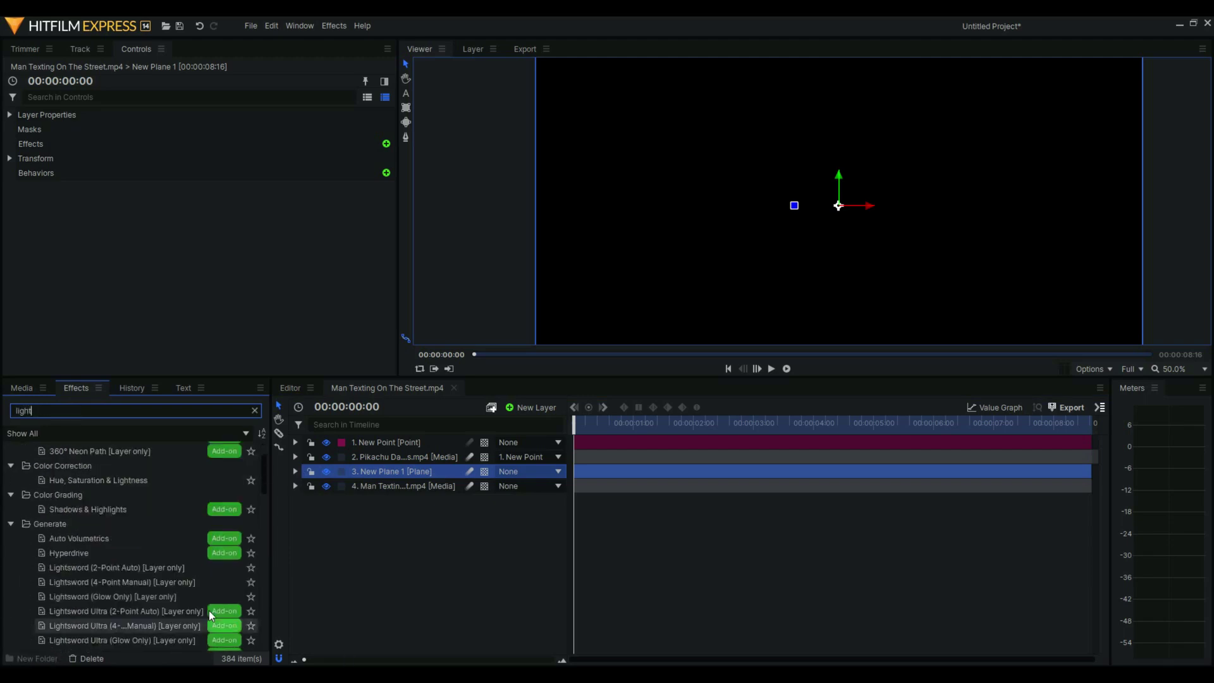
pyautogui.scroll(-1, 111, 515)
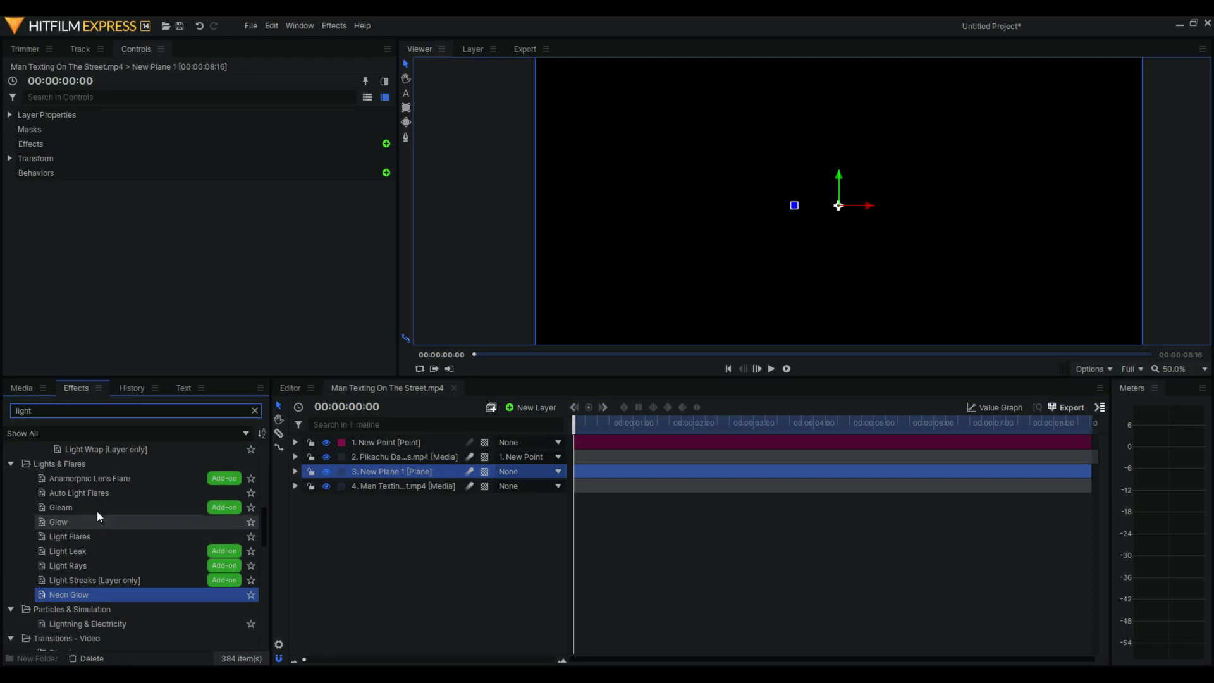
pyautogui.moveTo(90, 537); pyautogui.dragTo(336, 471)
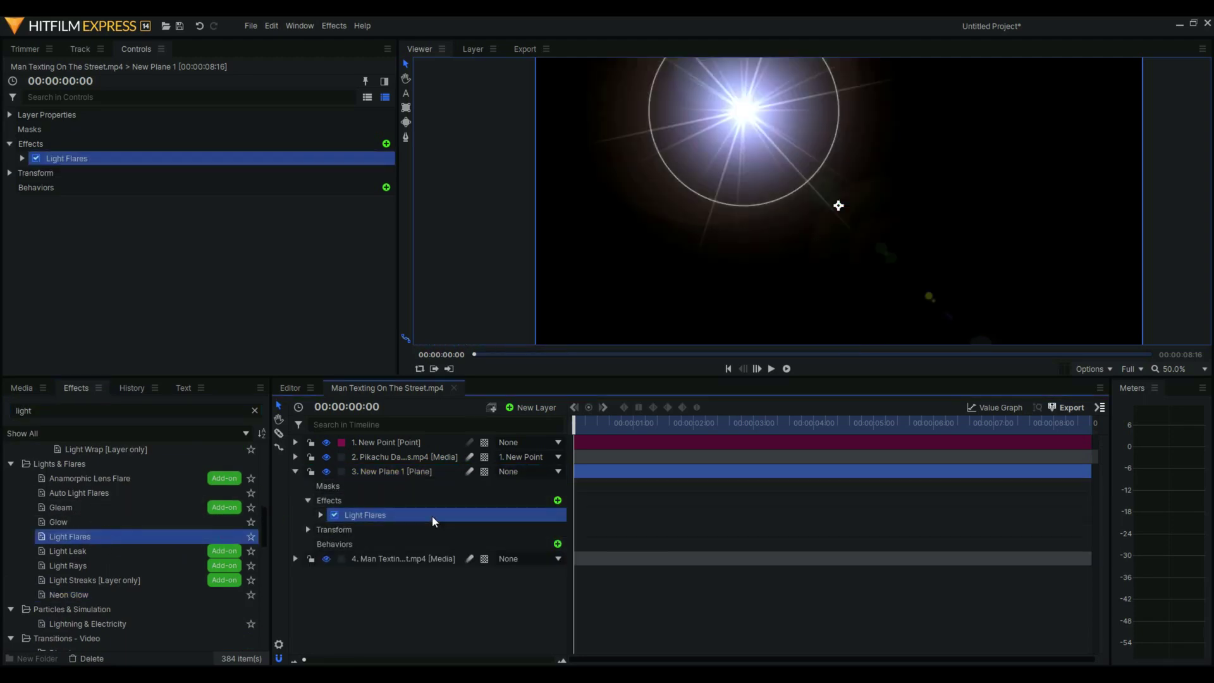
# Step: Set the Flare Type of the Light Flares effect to Flashlight beam
pyautogui.click(320, 516)
pyautogui.click(468, 527)
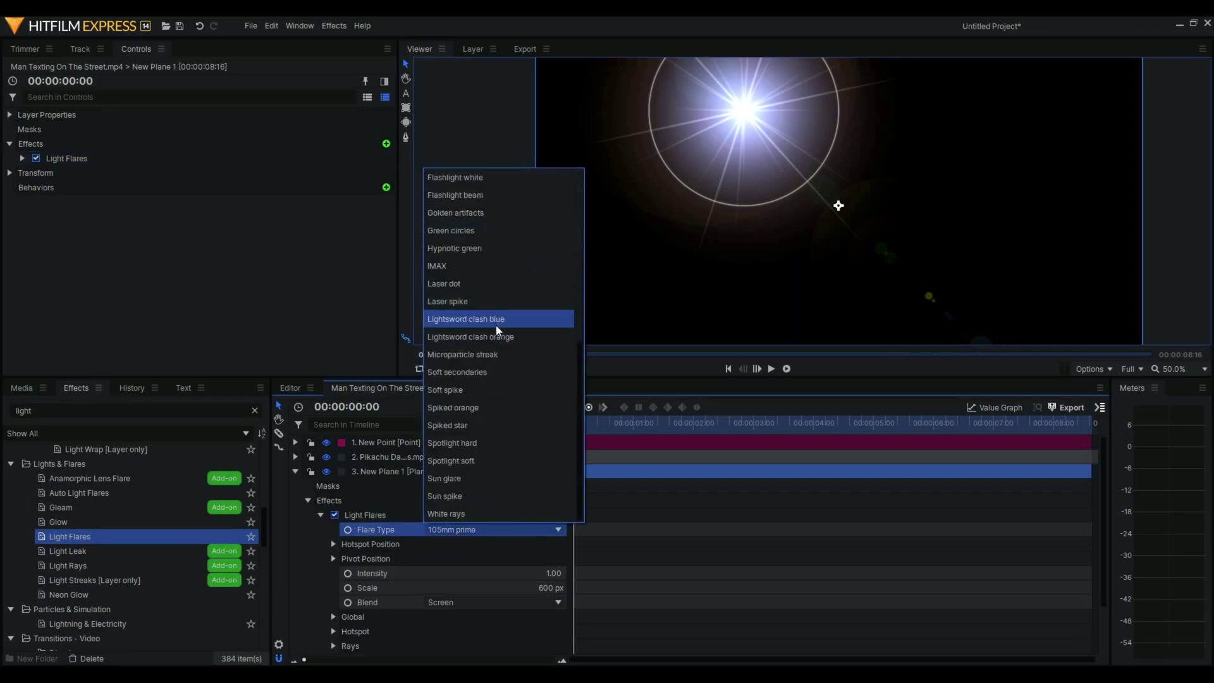
pyautogui.click(474, 194)
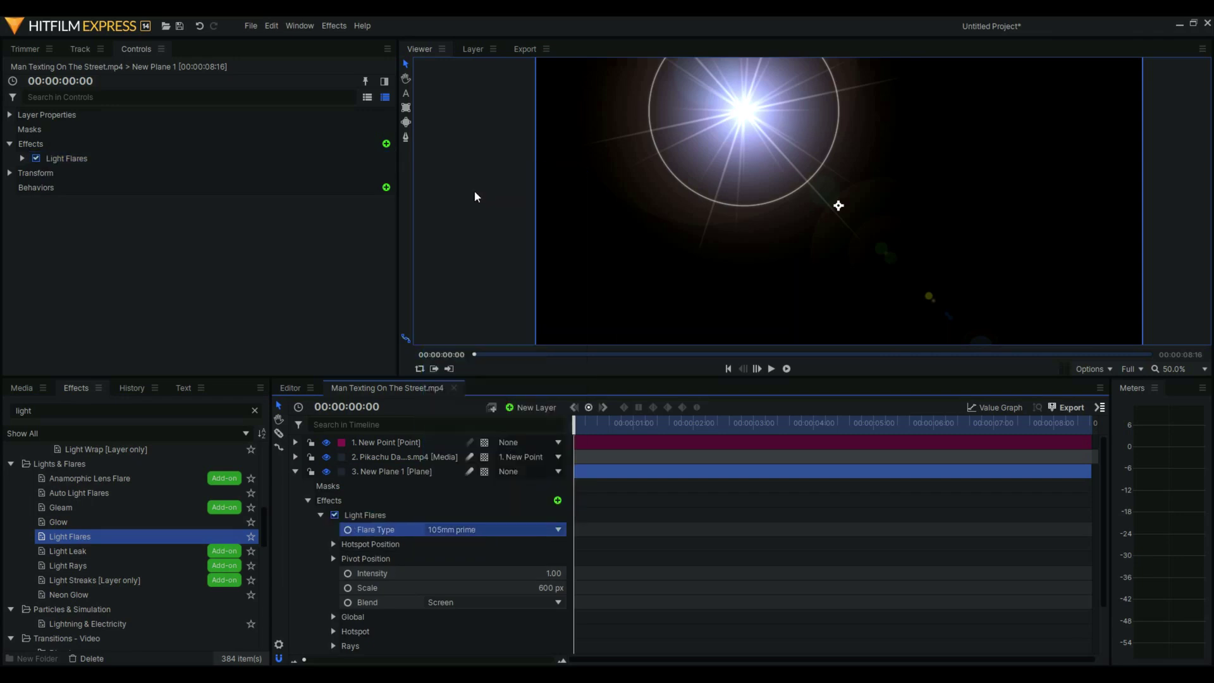
# Step: Place the flare's hotspot at the frame's lower edge with its pivot just above it, and reduce the flare's Scale to 471 px
pyautogui.moveTo(723, 101); pyautogui.dragTo(818, 337)
pyautogui.moveTo(838, 205); pyautogui.dragTo(822, 295)
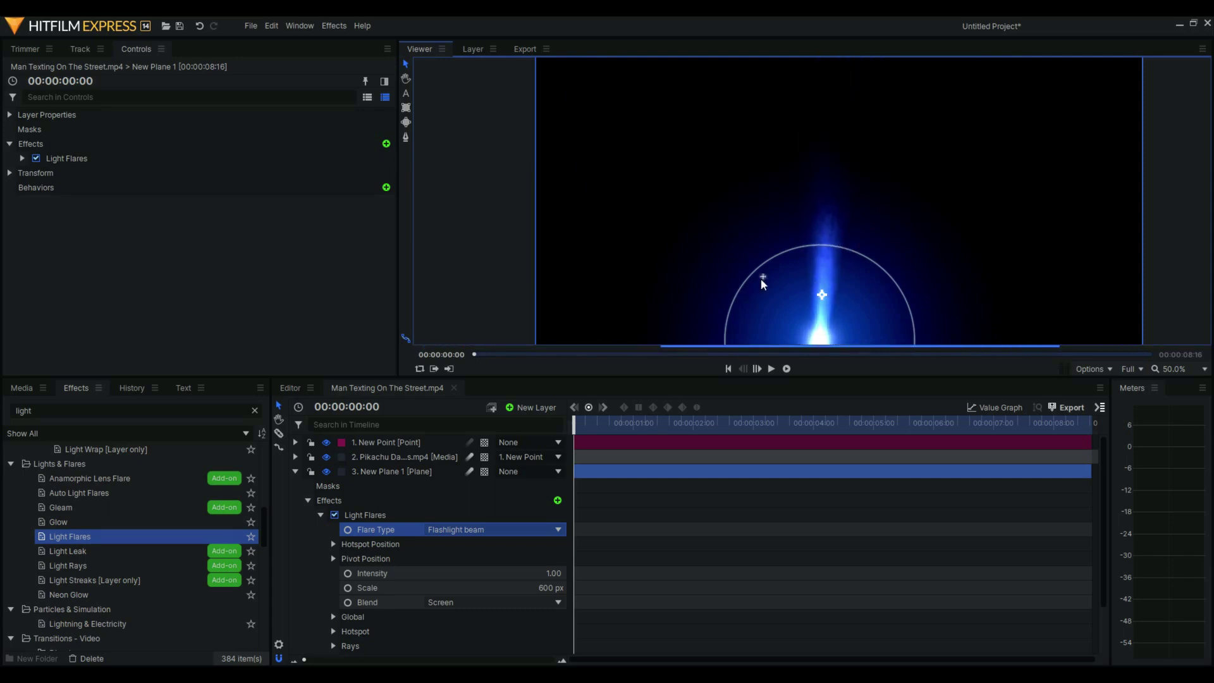
pyautogui.moveTo(750, 282); pyautogui.dragTo(815, 294)
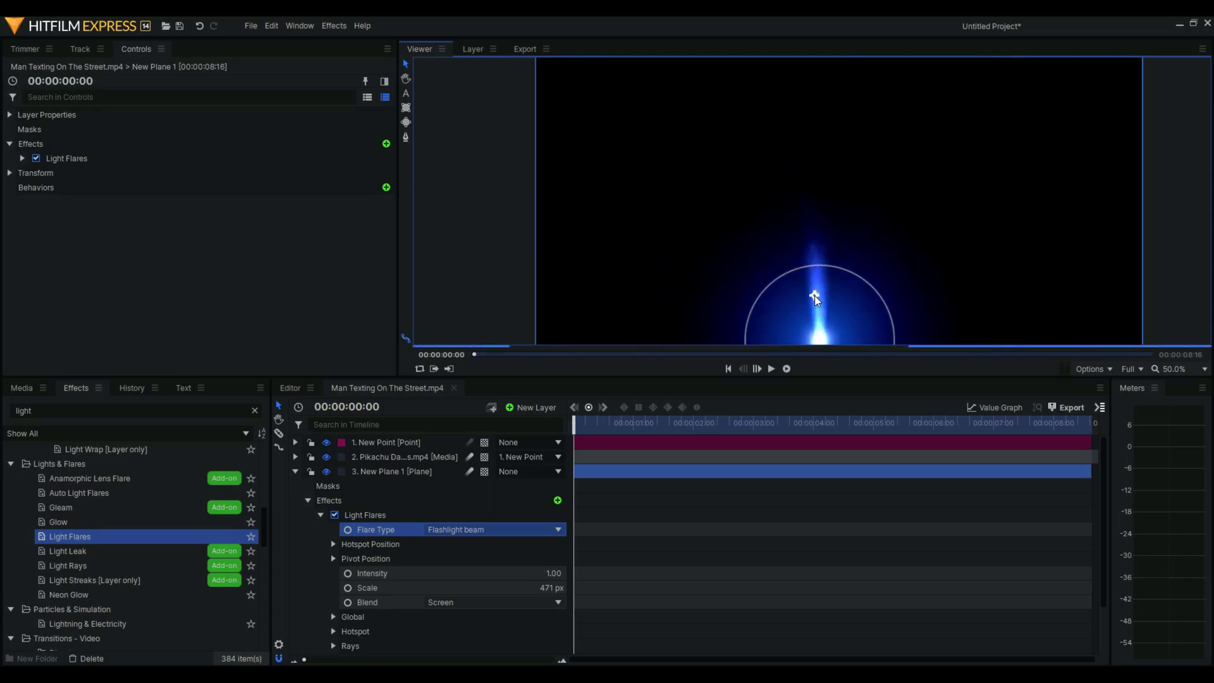
# Step: Set the New Plane 1 layer's Blend mode to Screen
pyautogui.click(10, 115)
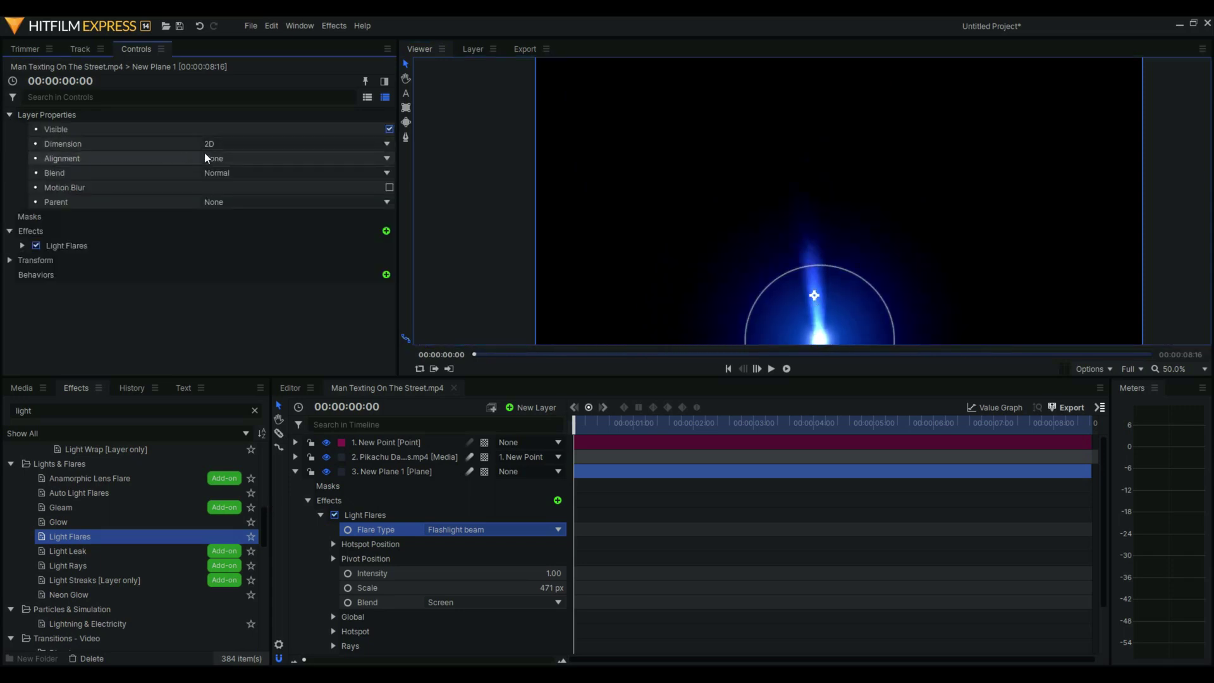
pyautogui.click(234, 172)
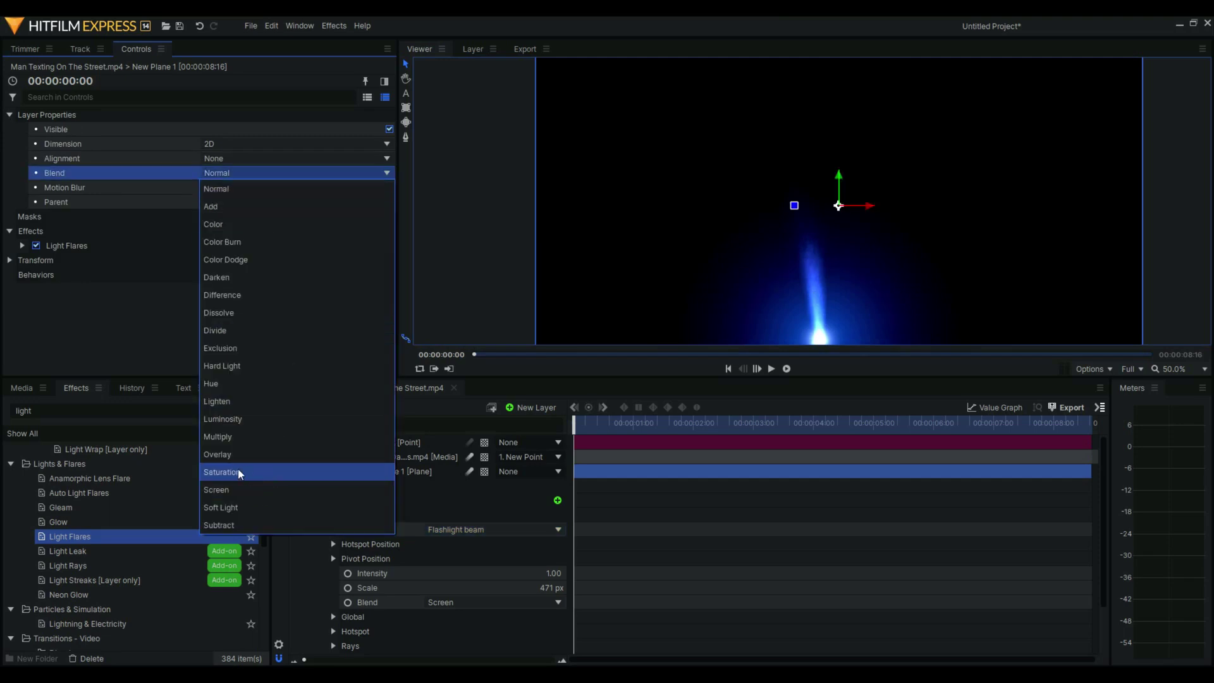
pyautogui.click(234, 489)
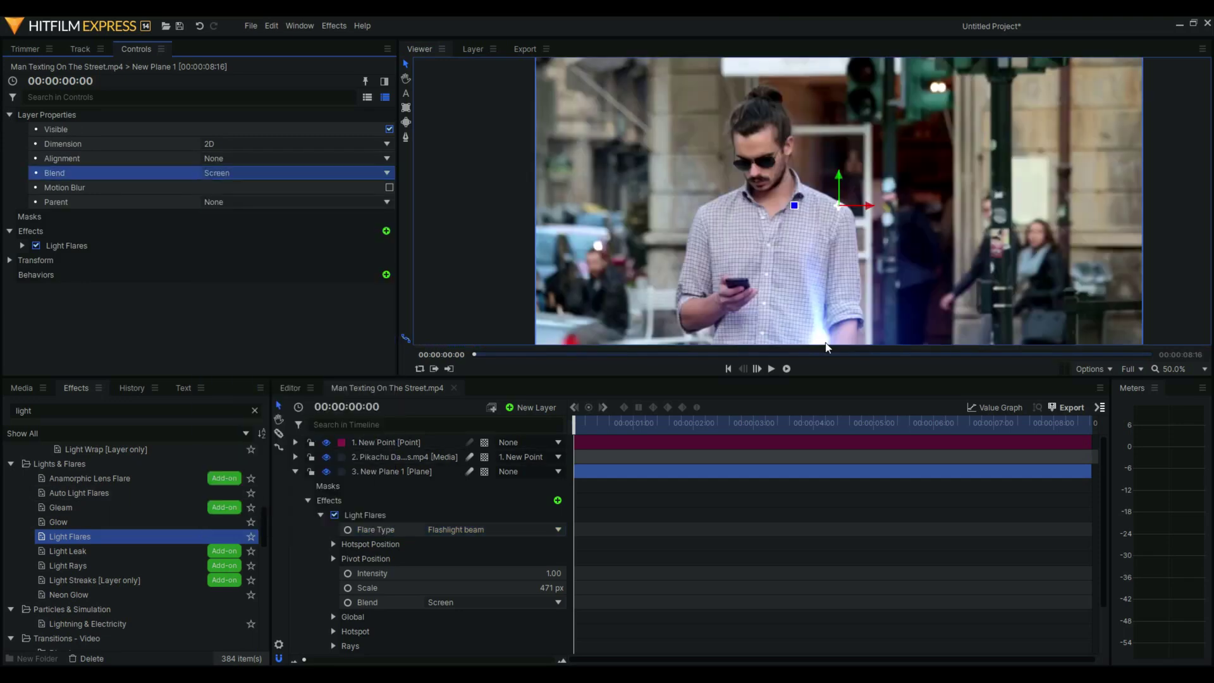
# Step: Try moving the whole plane layer so its beam sits on the phone, and reset its Position to 0.0, 0.0
pyautogui.moveTo(839, 177); pyautogui.dragTo(797, 136)
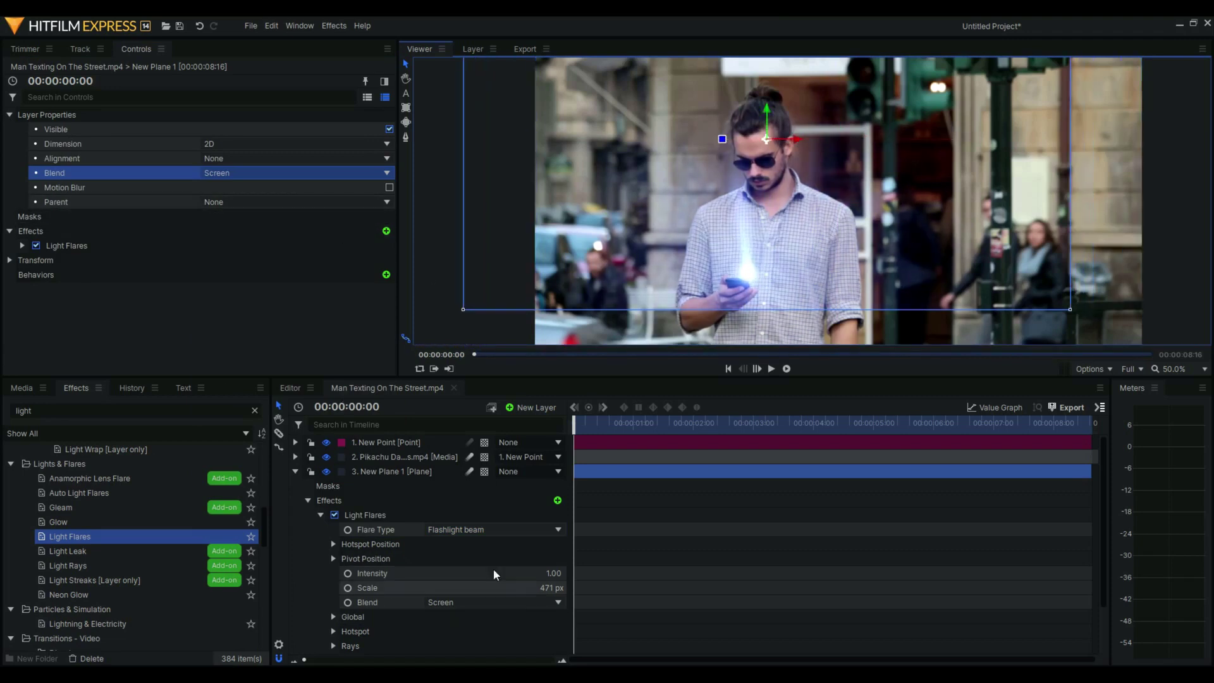
pyautogui.scroll(-2, 346, 589)
pyautogui.click(308, 618)
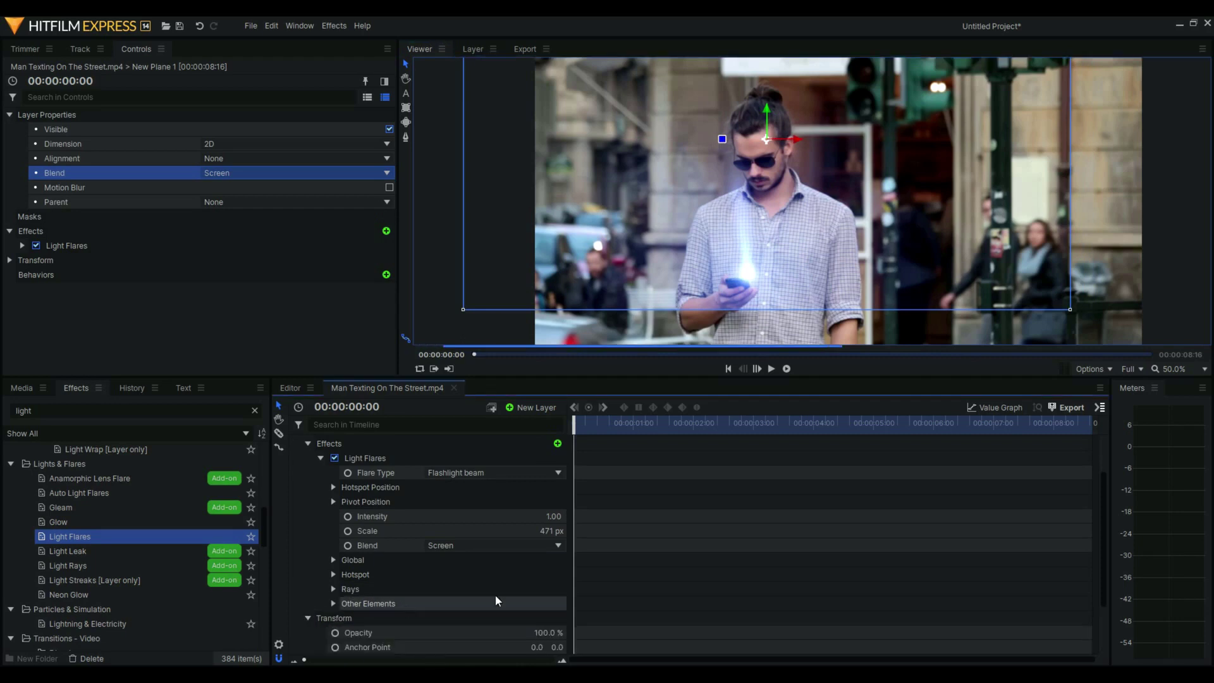
pyautogui.scroll(-3, 495, 594)
pyautogui.write('0')
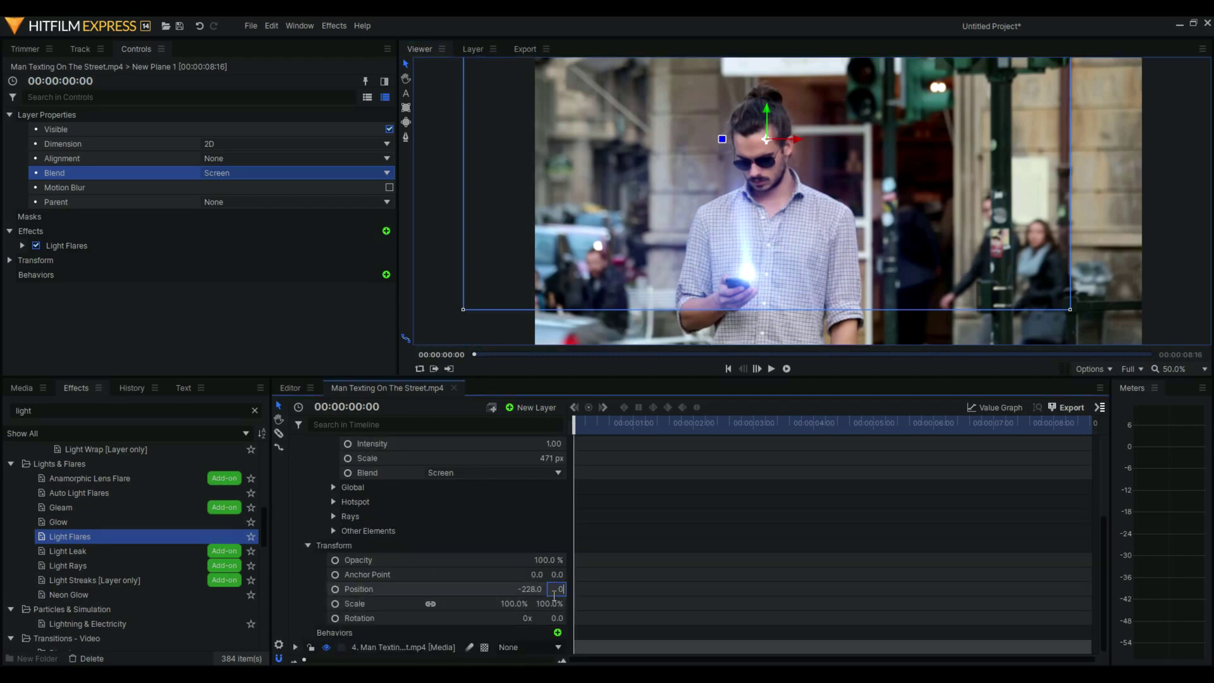
pyautogui.press('Return')
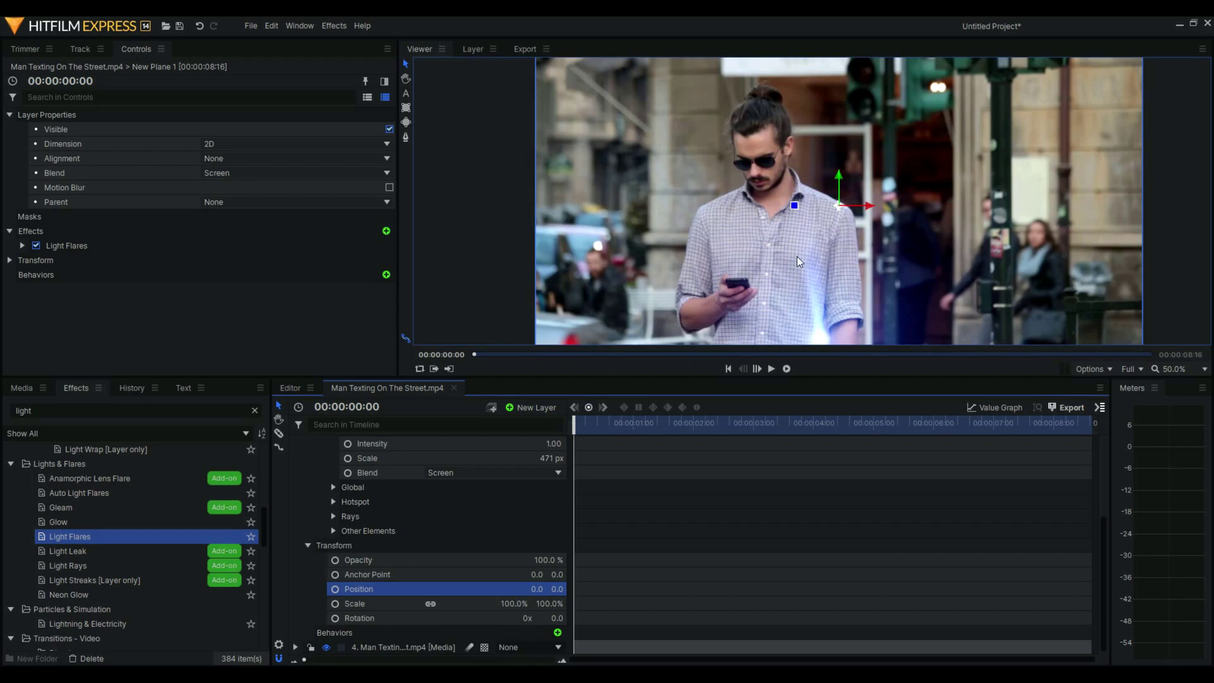
# Step: Move the Light Flares hotspot onto the man's phone and its pivot directly above, so the beam points straight up
pyautogui.scroll(4, 385, 544)
pyautogui.click(376, 493)
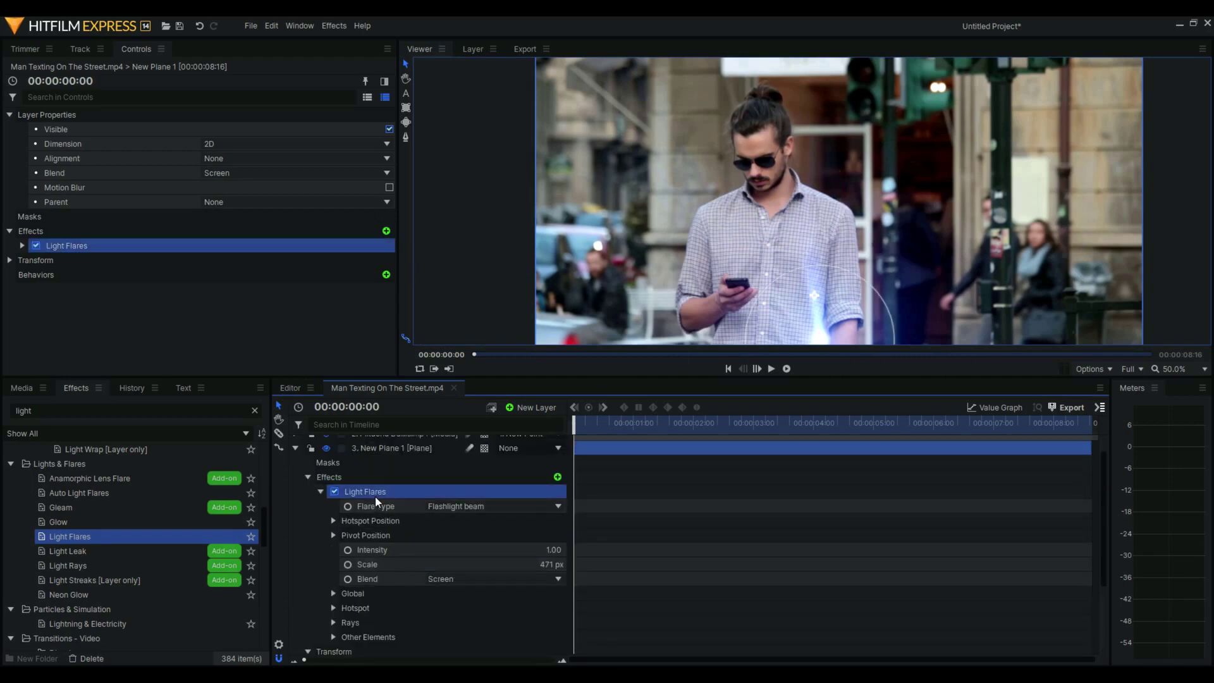
pyautogui.moveTo(820, 341); pyautogui.dragTo(734, 284)
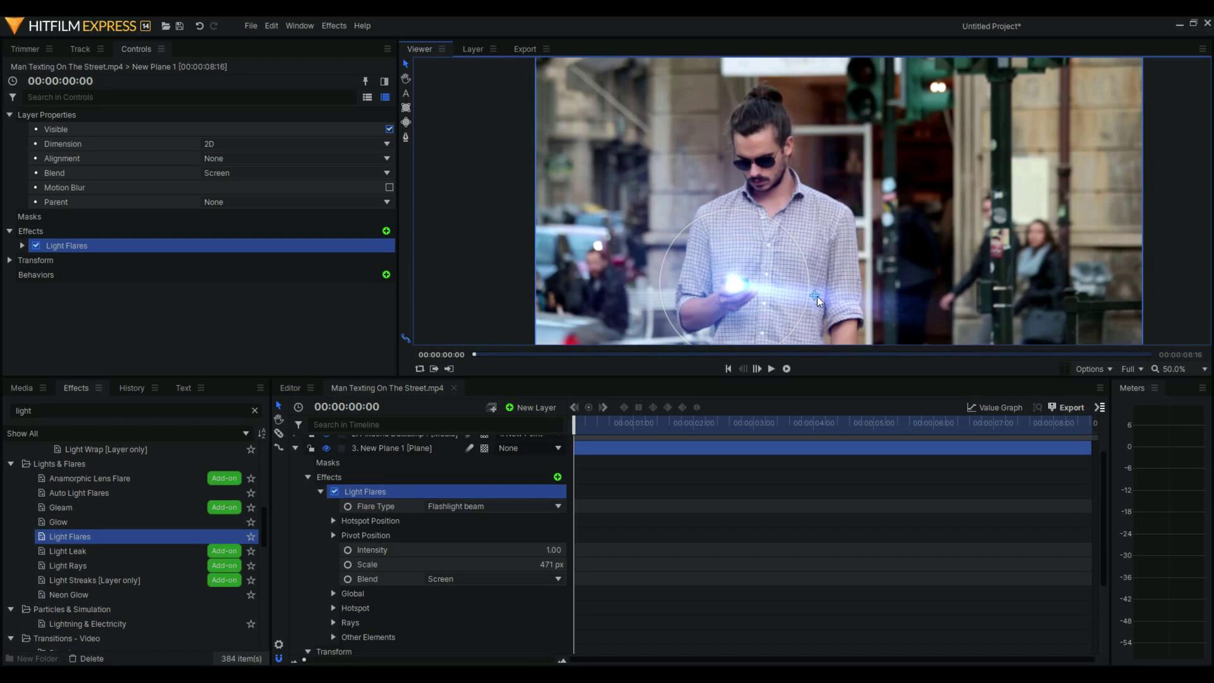
pyautogui.moveTo(818, 296); pyautogui.dragTo(738, 245)
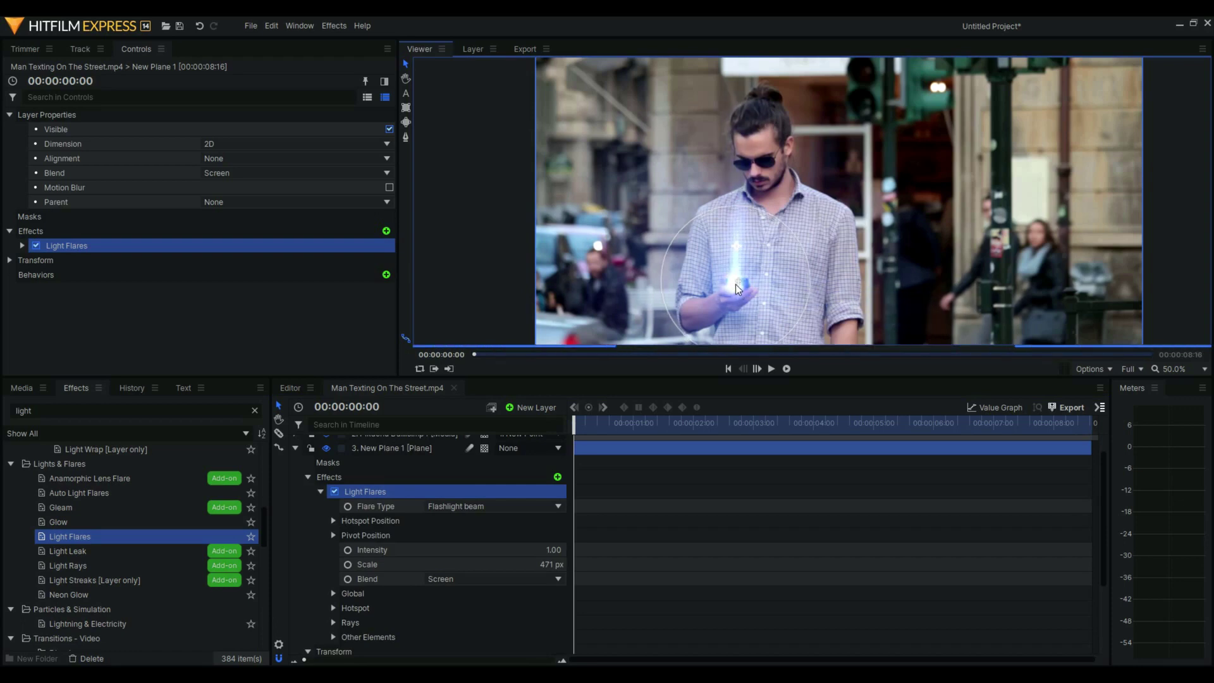
# Step: Link the Light Flares Hotspot Position to the New Point layer so the beam follows the tracked phone
pyautogui.click(334, 521)
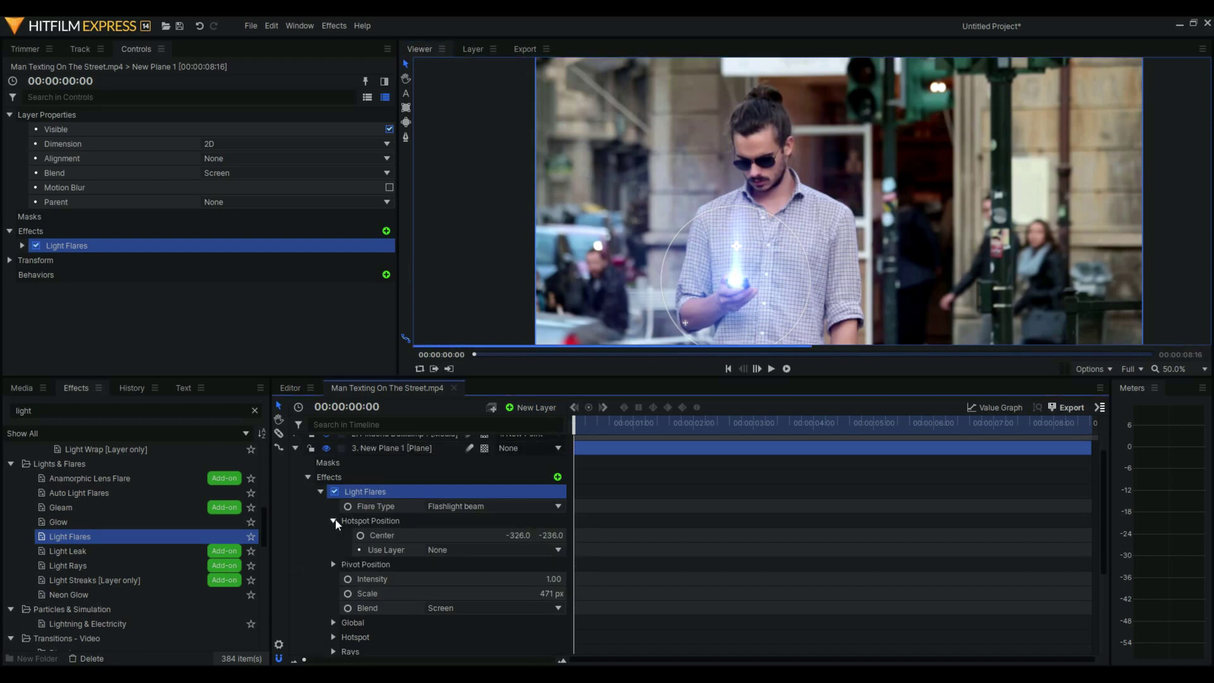
pyautogui.click(511, 550)
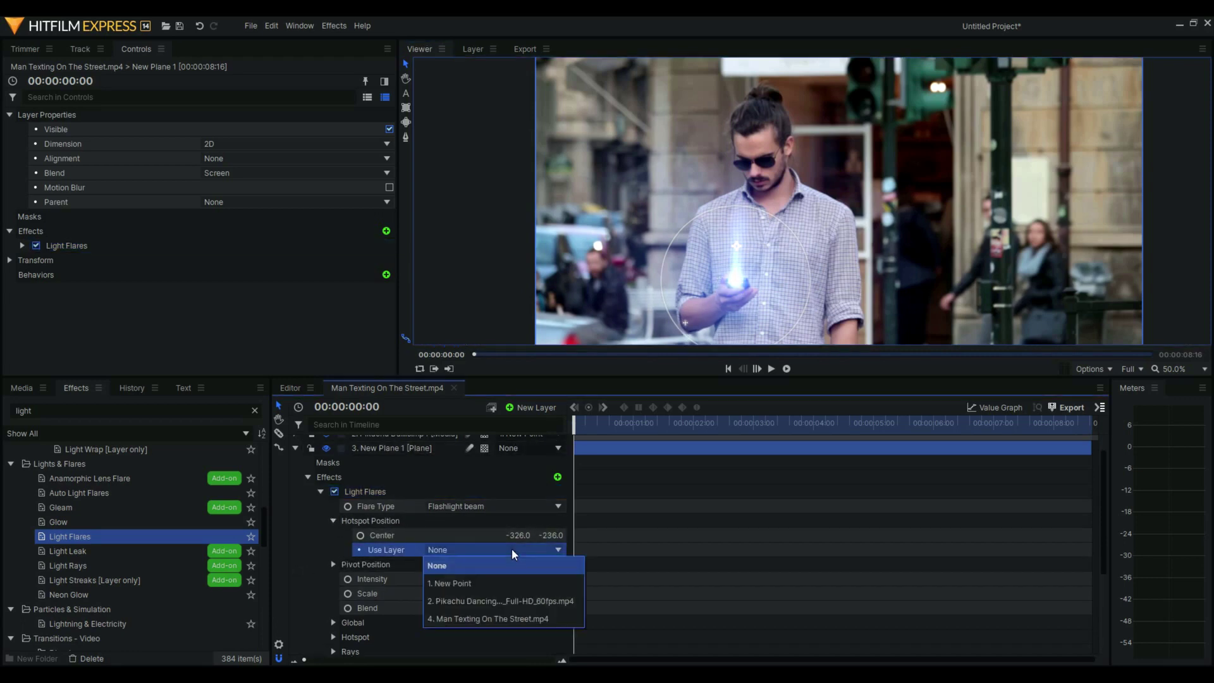
pyautogui.click(485, 585)
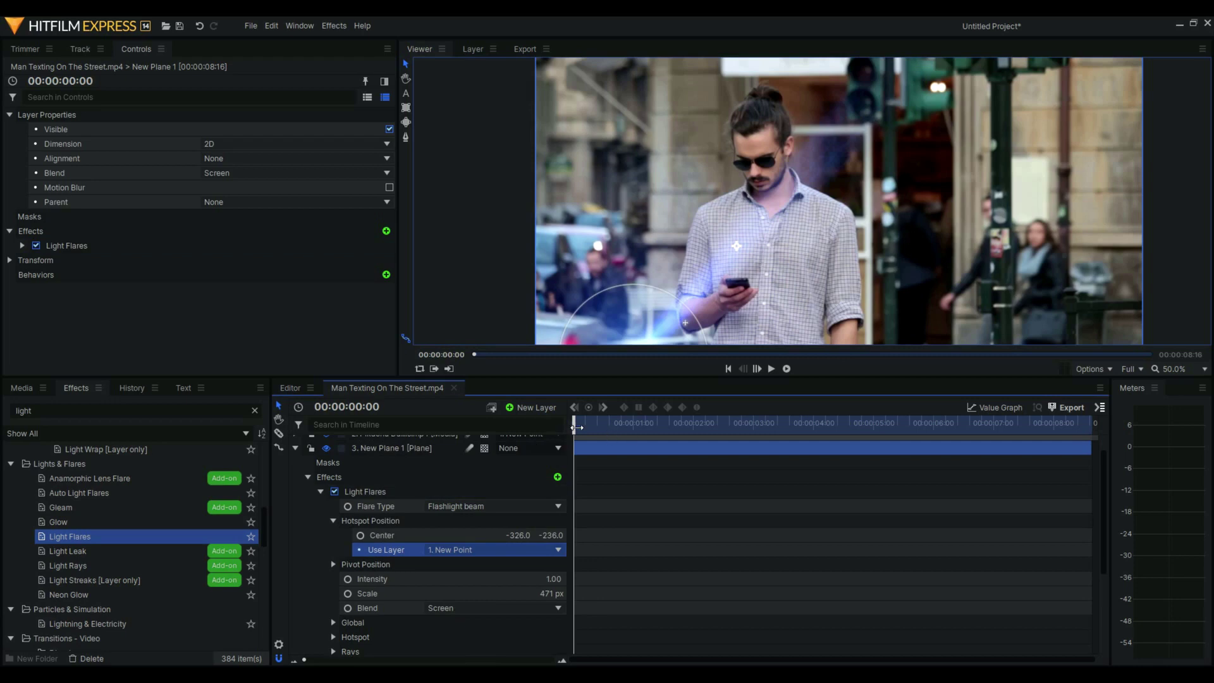
# Step: Move the linked hotspot back onto the man's phone and fine-tune it at 00:00:01:03 to a Center of about 8.0, 12.0
pyautogui.moveTo(576, 428); pyautogui.dragTo(583, 428)
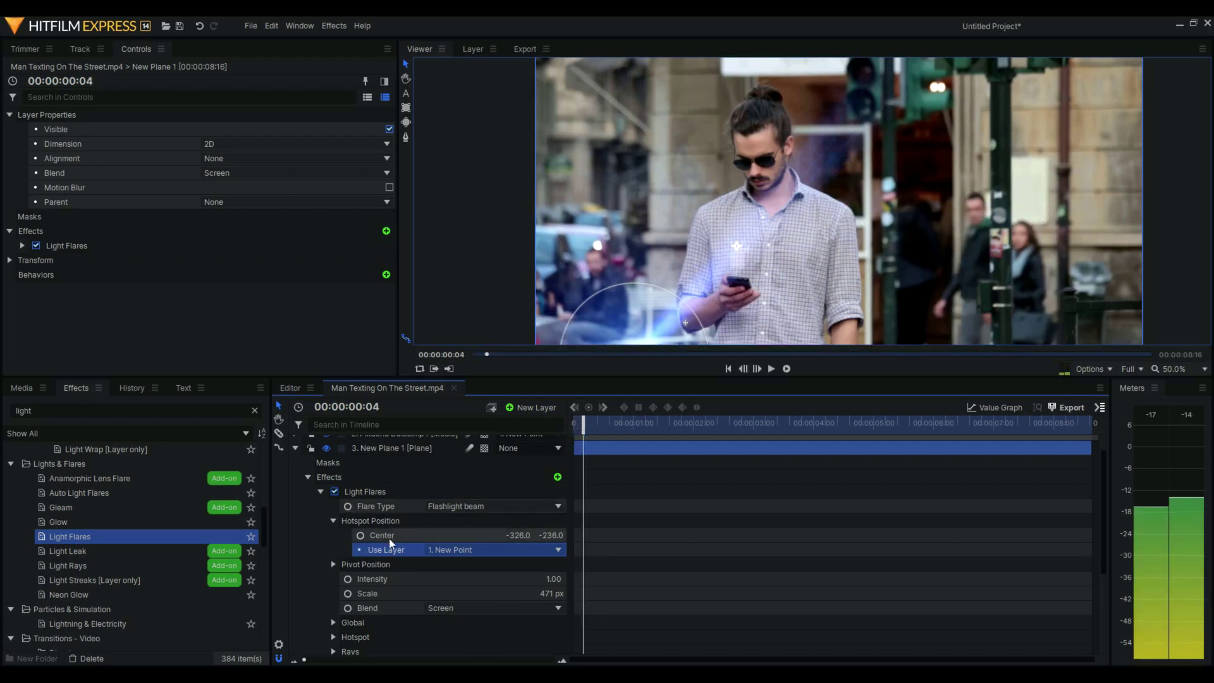
pyautogui.moveTo(640, 347); pyautogui.dragTo(740, 287)
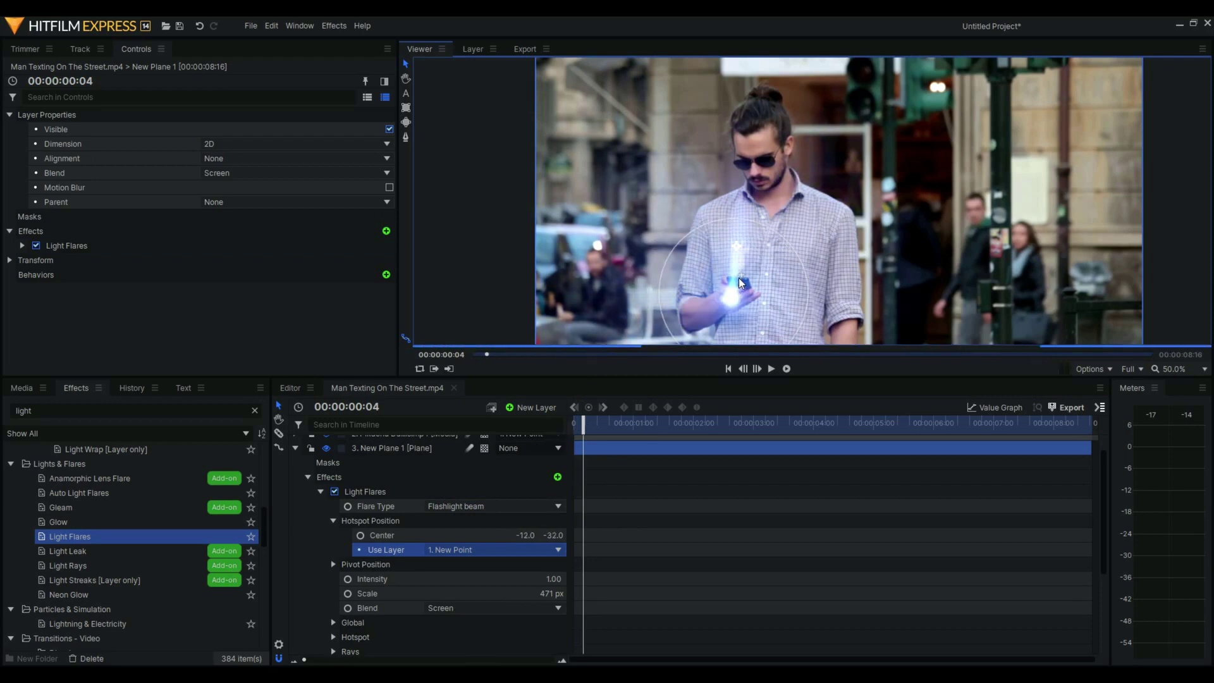
pyautogui.moveTo(735, 297)
pyautogui.mouseDown()
pyautogui.moveTo(728, 291)
pyautogui.moveTo(743, 289)
pyautogui.mouseUp()
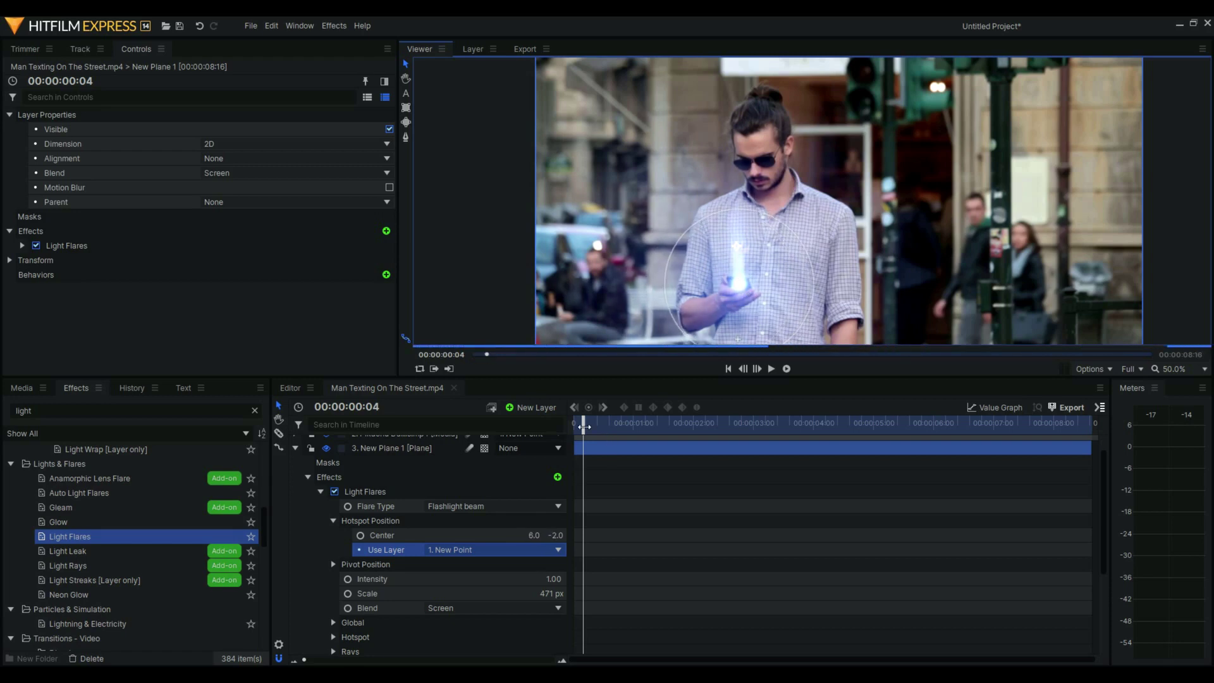
pyautogui.moveTo(584, 427); pyautogui.dragTo(641, 421)
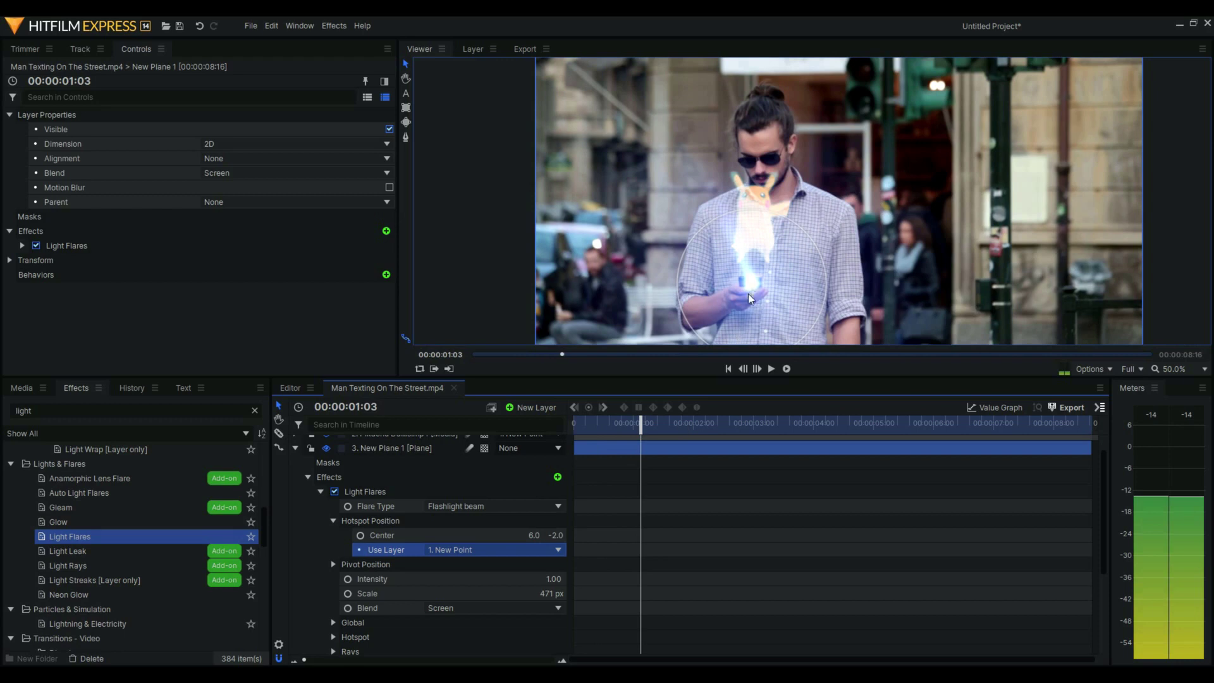
pyautogui.moveTo(748, 290); pyautogui.dragTo(748, 284)
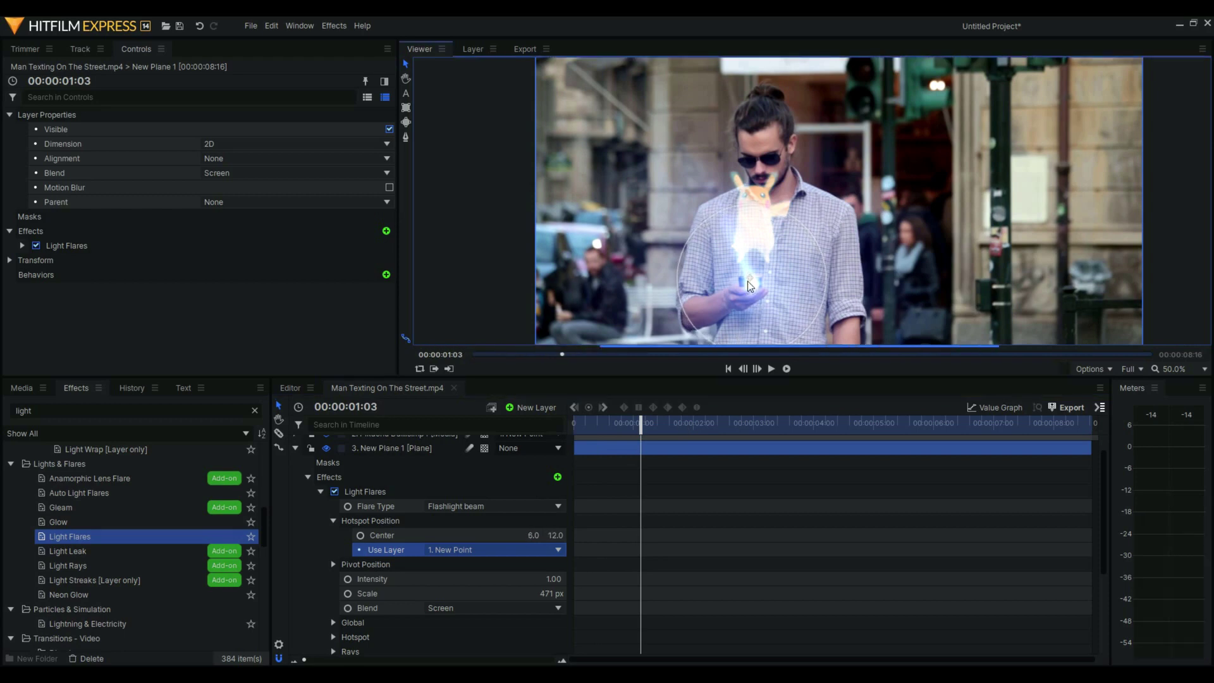
# Step: At the first frame, set the Brightness of the flare's Other Elements to 0
pyautogui.click(575, 422)
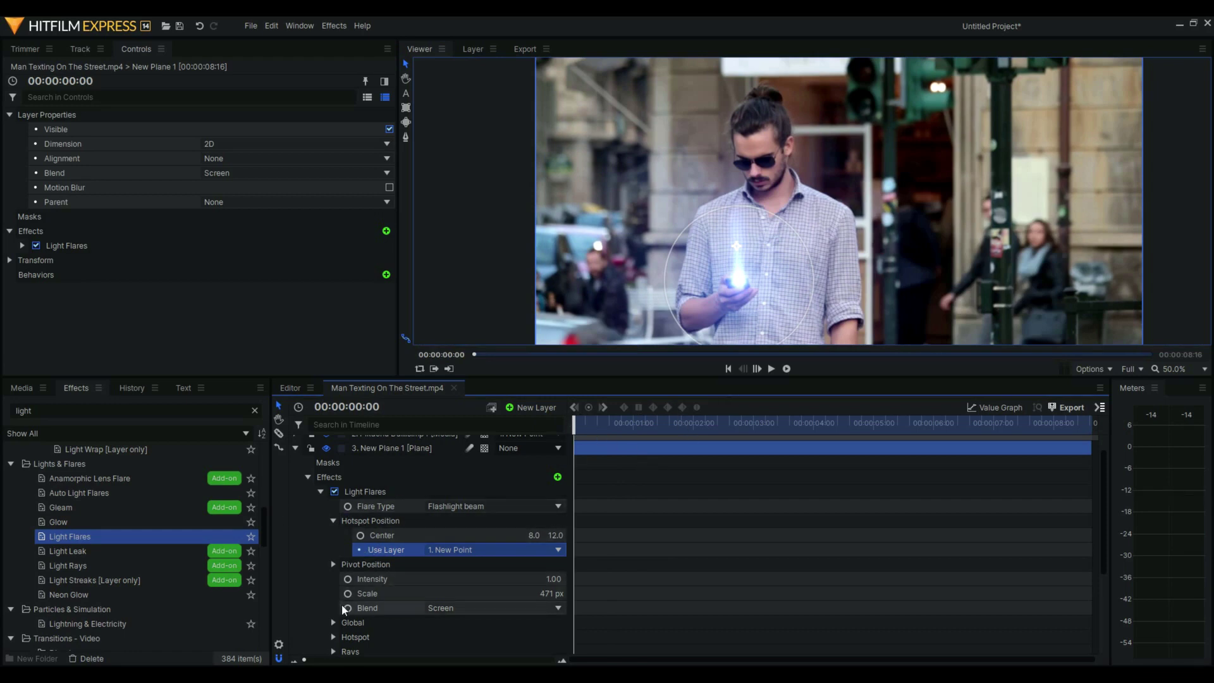
pyautogui.scroll(-2, 342, 594)
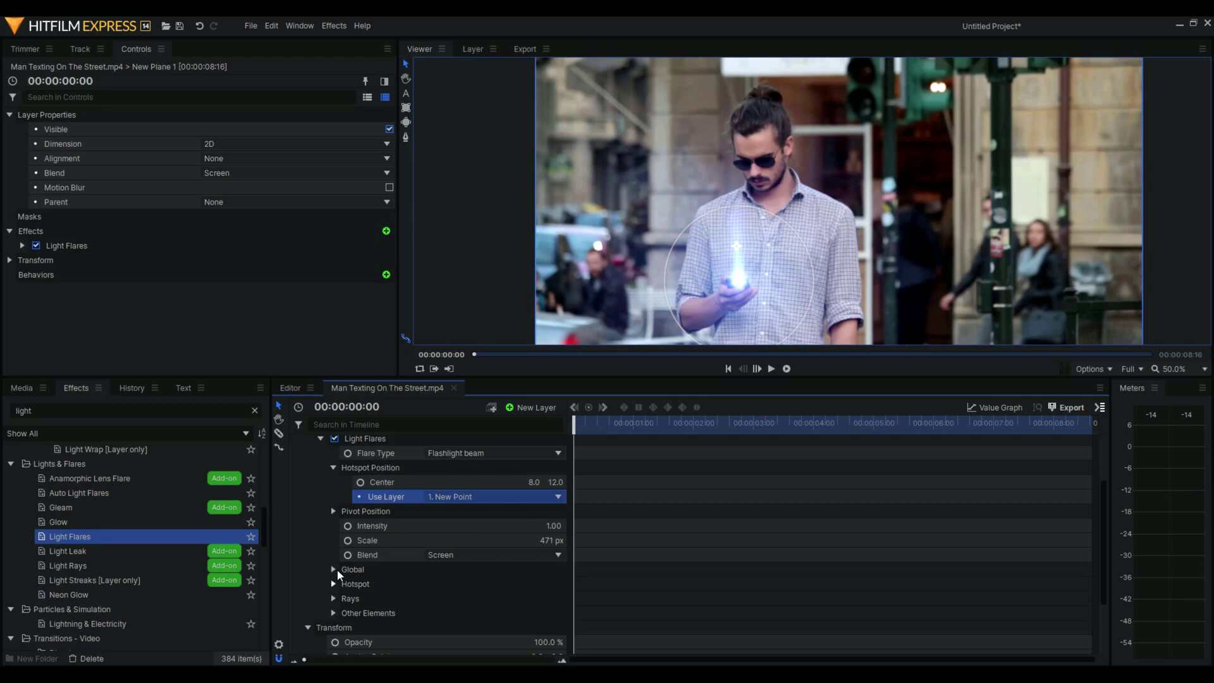
pyautogui.scroll(3, 355, 544)
pyautogui.scroll(-3, 360, 540)
pyautogui.scroll(2, 337, 544)
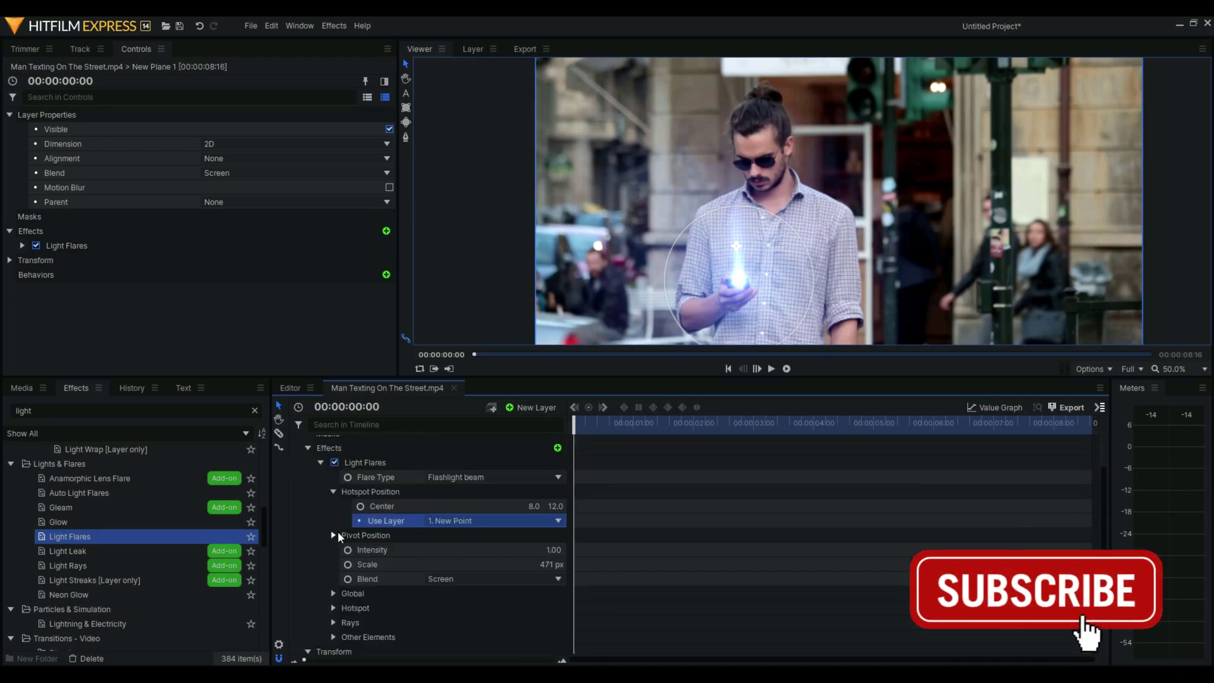
pyautogui.click(332, 637)
pyautogui.scroll(-3, 363, 503)
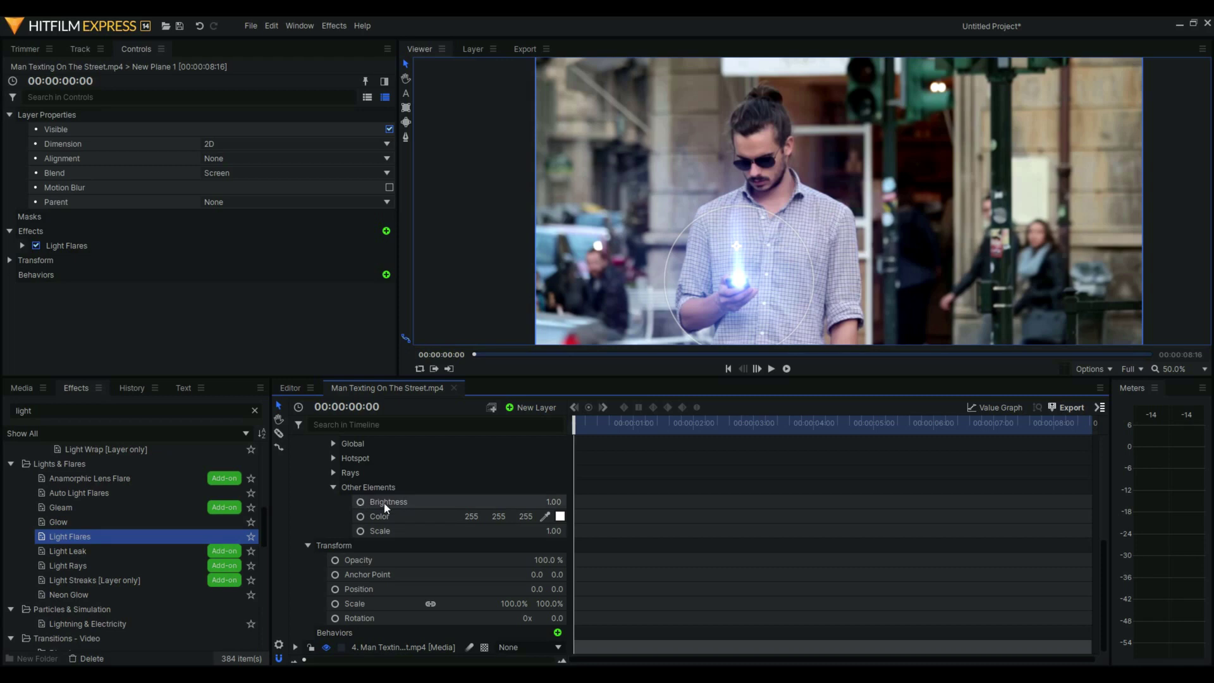
pyautogui.moveTo(552, 502); pyautogui.dragTo(489, 501)
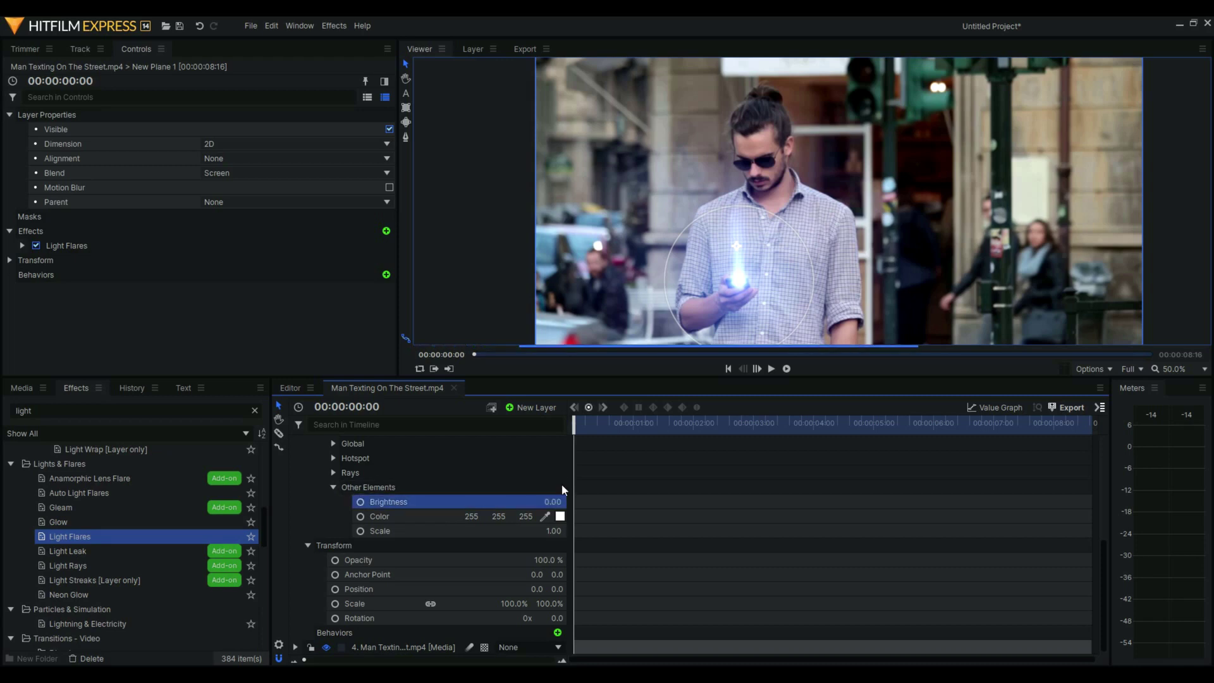
# Step: Set the Brightness of the flare's Rays and of its Hotspot to 0
pyautogui.click(333, 473)
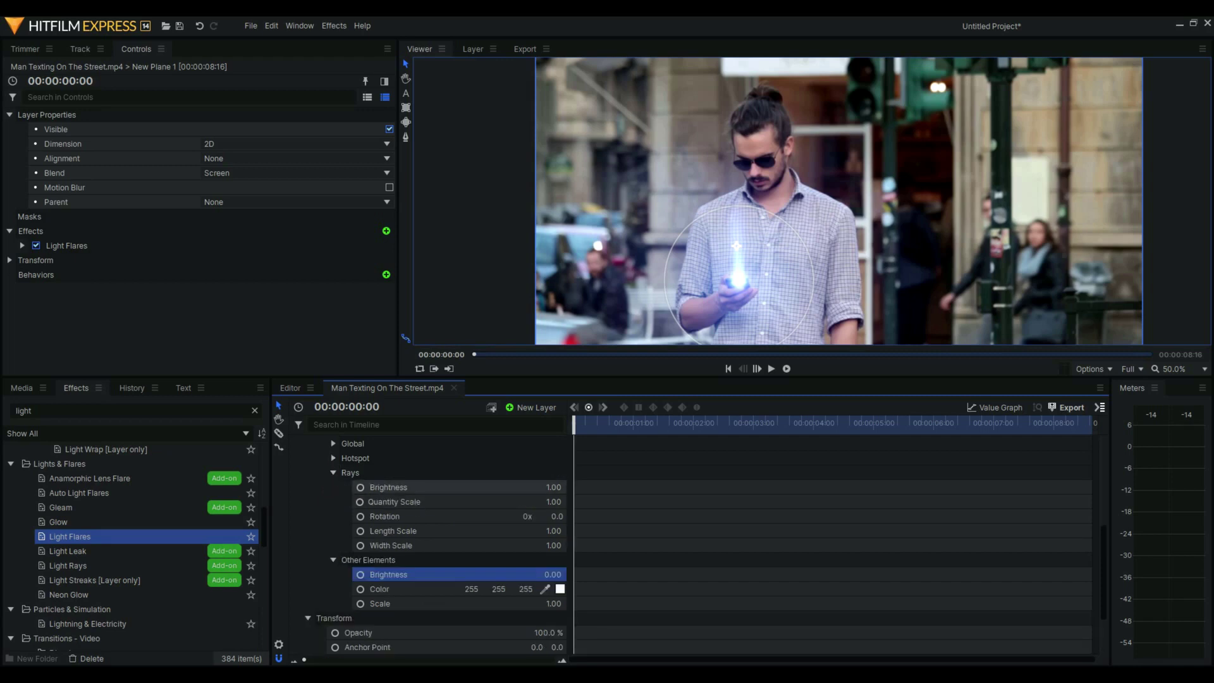
pyautogui.click(553, 487)
pyautogui.write('0')
pyautogui.press('Return')
pyautogui.click(333, 458)
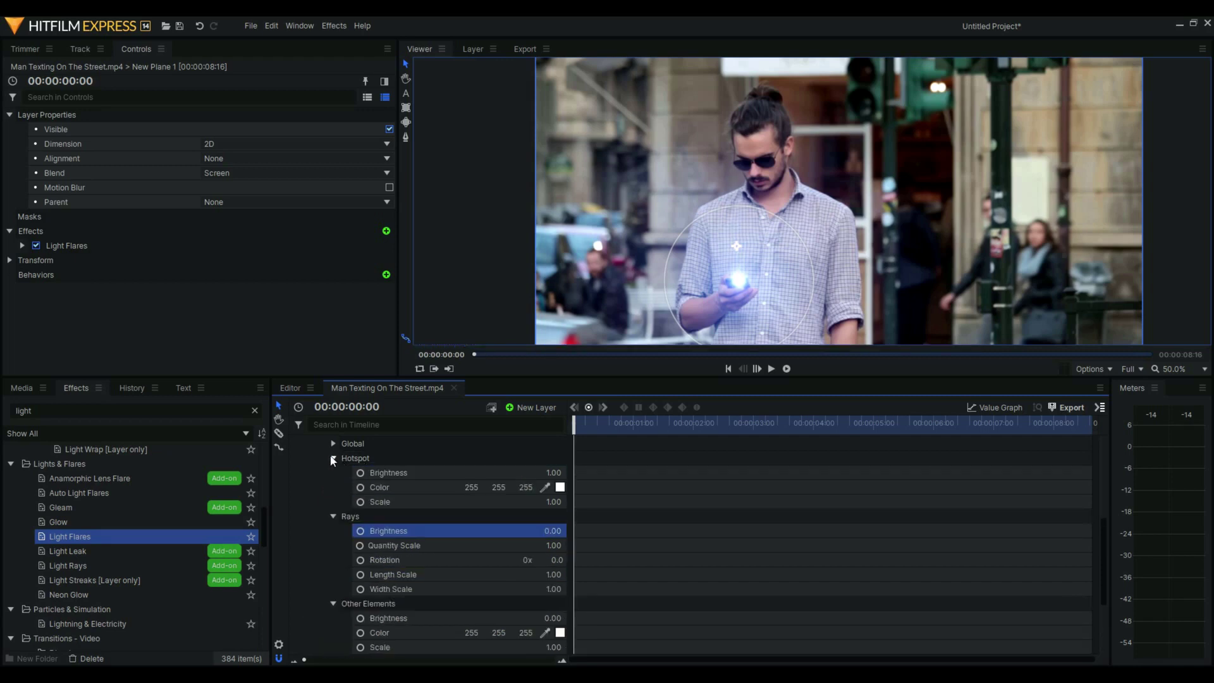
pyautogui.click(554, 472)
pyautogui.write('0')
pyautogui.press('Return')
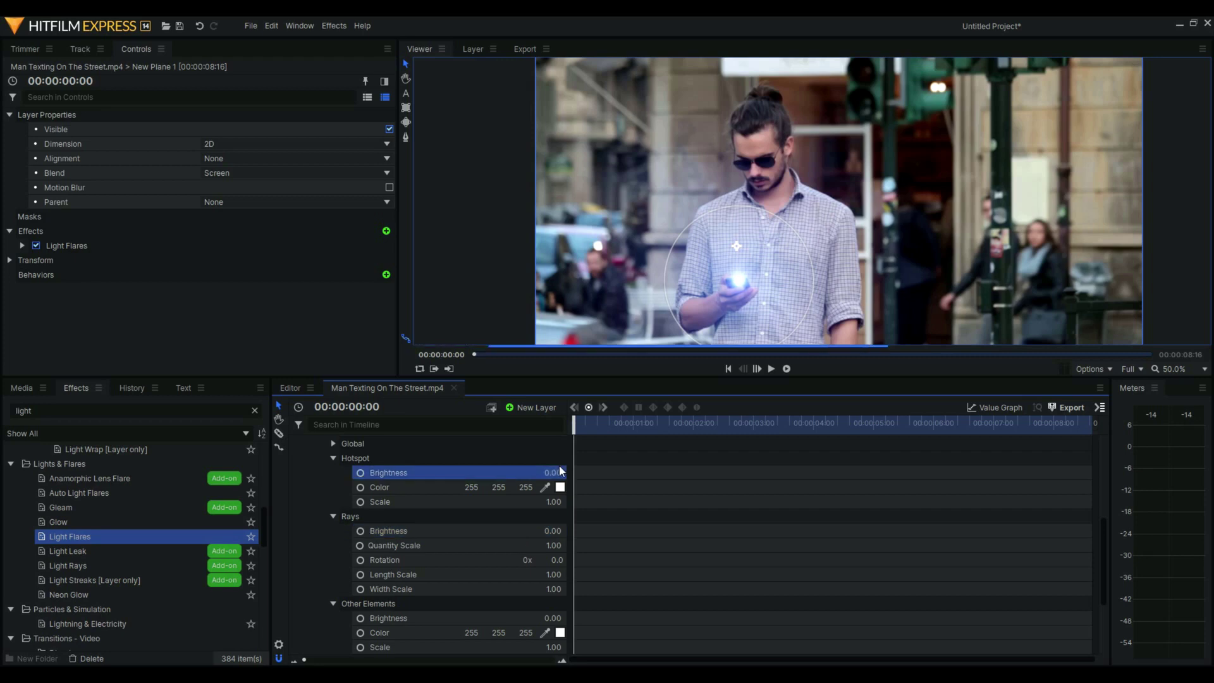
# Step: Add Brightness keyframes at 00:00:00:00 for the flare's Hotspot, Rays and Other Elements
pyautogui.click(361, 473)
pyautogui.click(360, 531)
pyautogui.click(360, 617)
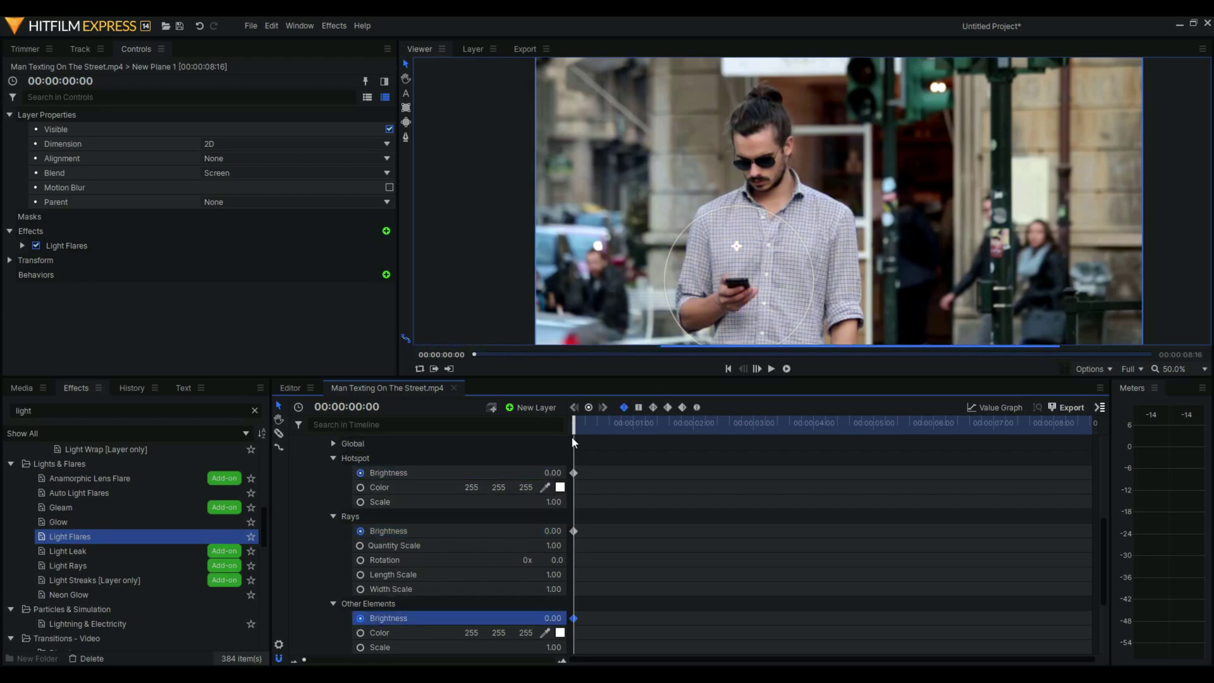
# Step: At 00:00:00:10, set the Brightness of the flare's Hotspot, Rays and Other Elements to 1.00
pyautogui.moveTo(577, 430); pyautogui.dragTo(599, 427)
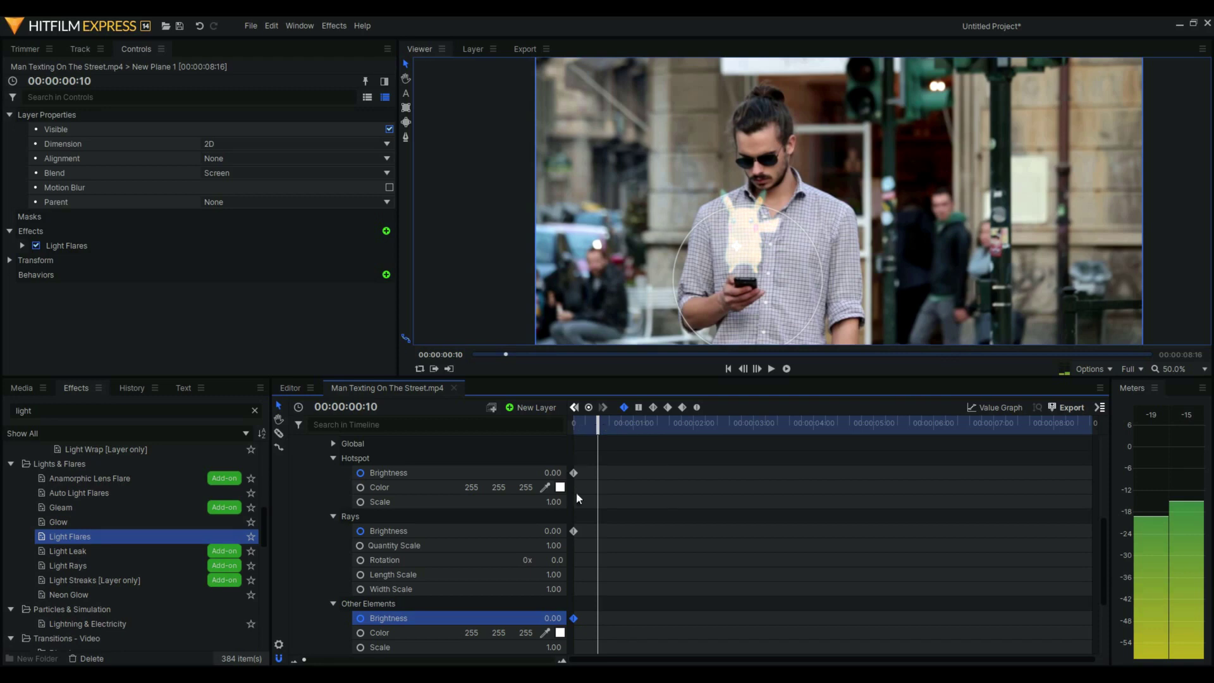
pyautogui.moveTo(553, 472); pyautogui.dragTo(563, 472)
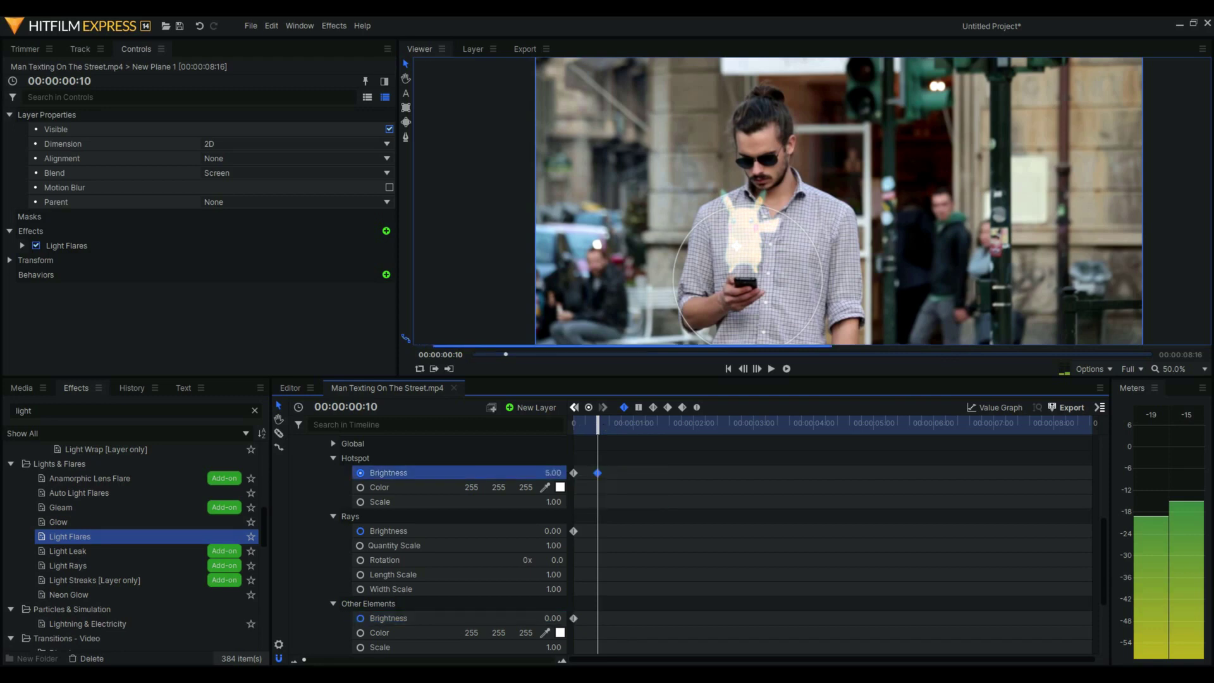
pyautogui.click(546, 472)
pyautogui.write('1')
pyautogui.press('Return')
pyautogui.moveTo(553, 531); pyautogui.dragTo(555, 531)
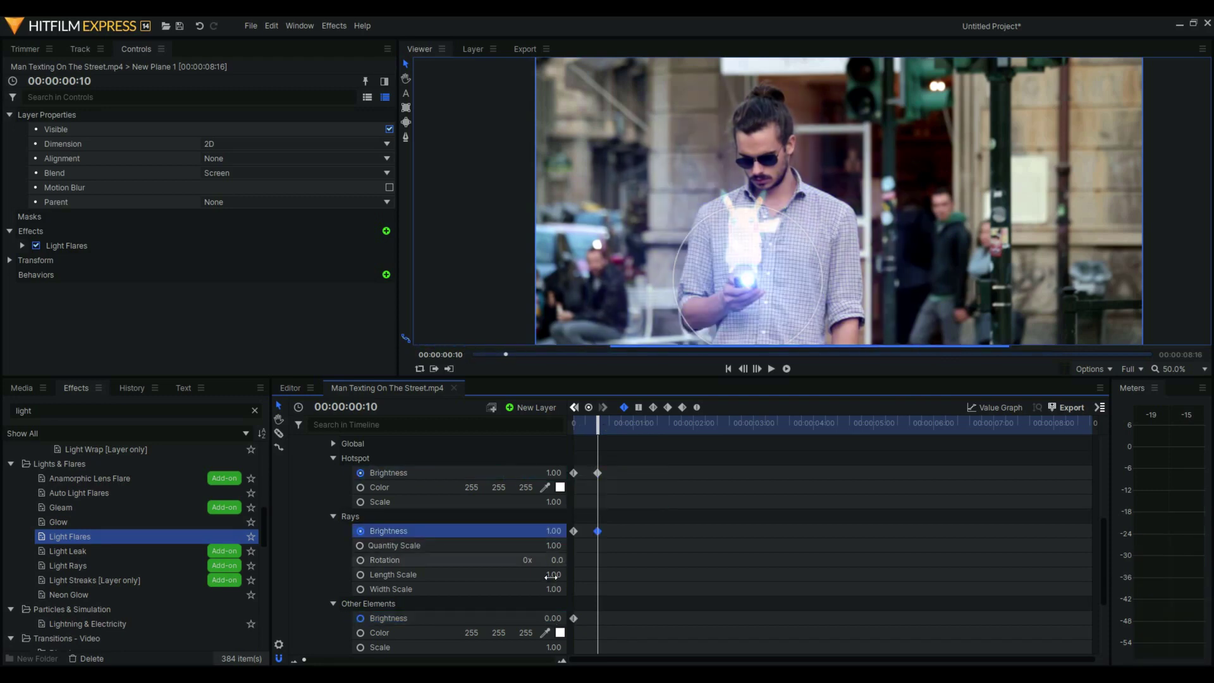
pyautogui.moveTo(549, 618); pyautogui.dragTo(551, 618)
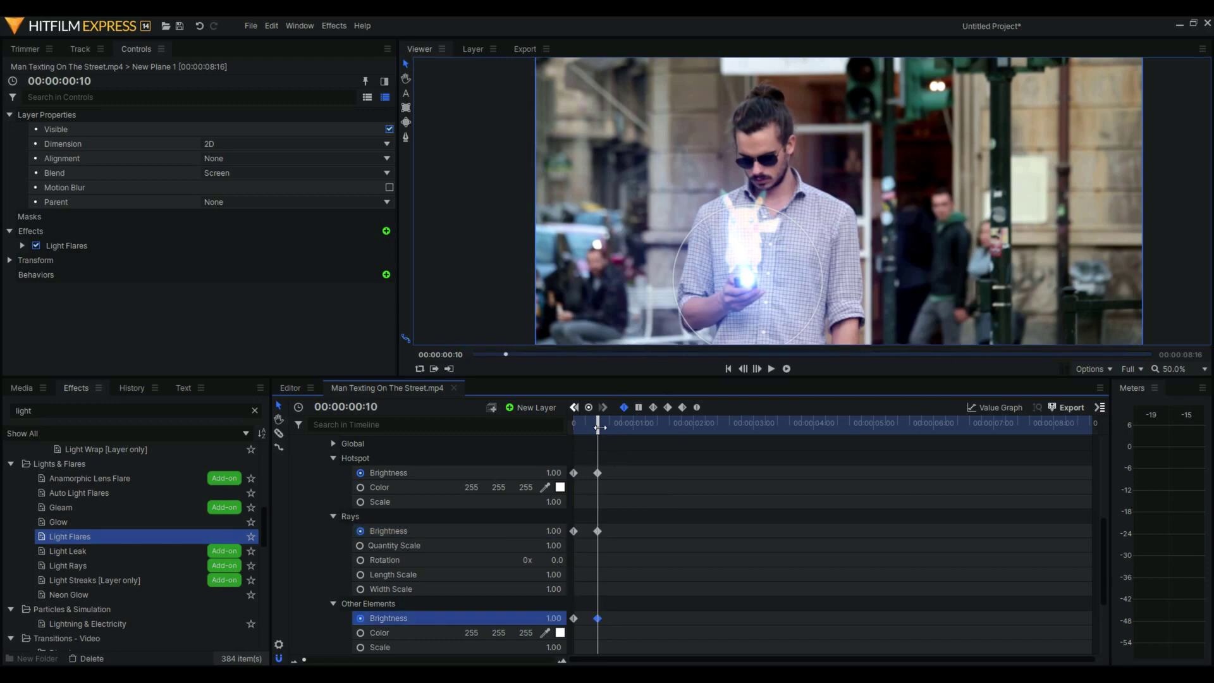
# Step: Play the composite from the start and scrub to about 00:00:03:14 to check the beam's fade-in and tracking
pyautogui.moveTo(597, 428); pyautogui.dragTo(573, 428)
pyautogui.scroll(2, 303, 498)
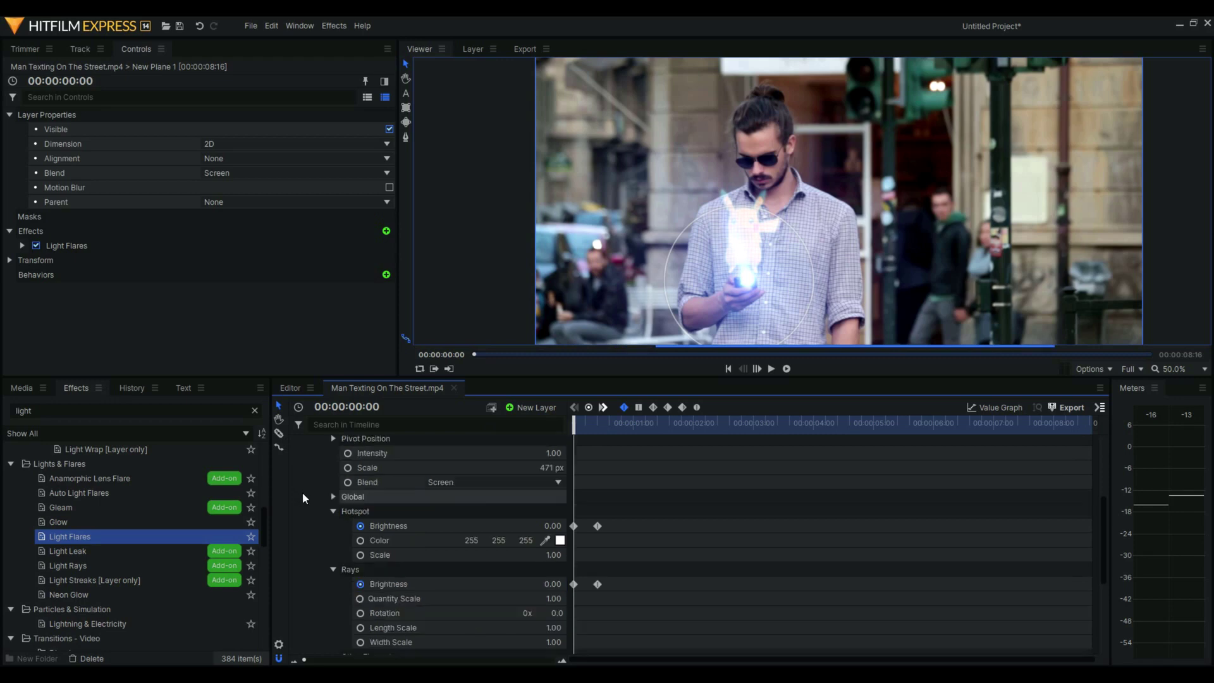
pyautogui.scroll(3, 303, 498)
pyautogui.press('space')
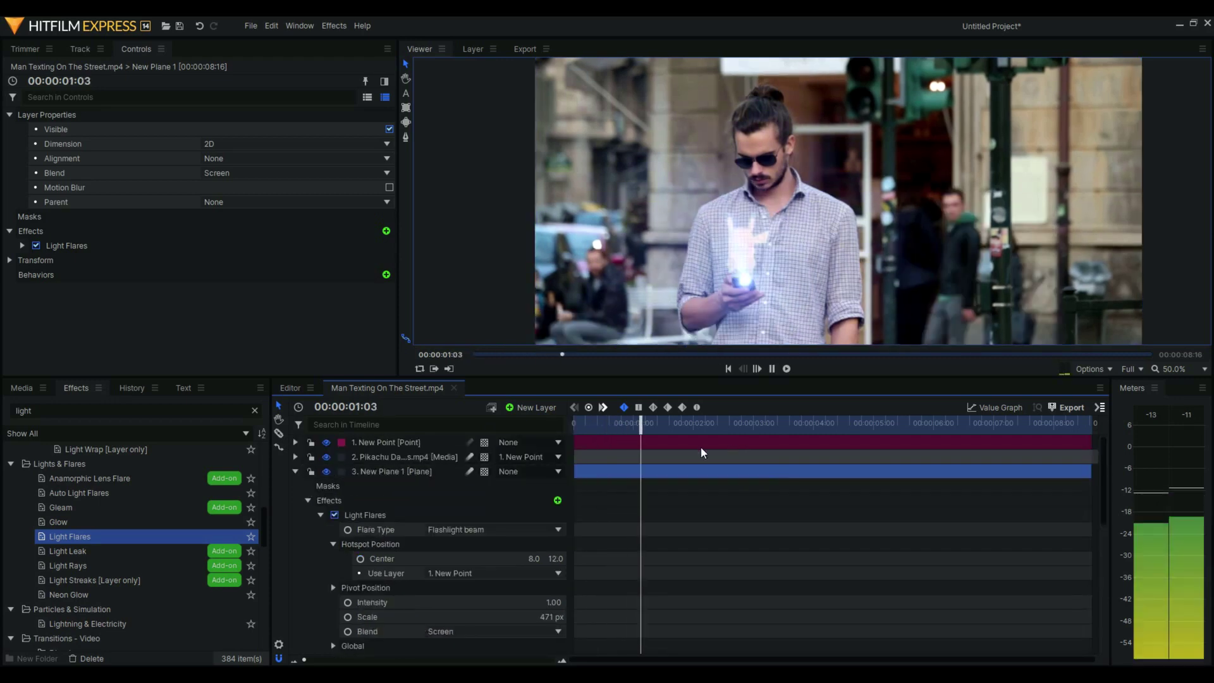
pyautogui.moveTo(608, 422); pyautogui.dragTo(788, 426)
# Step: Collapse the New Plane 1 layer's properties and show the project's media while reviewing the shot around 00:00:03:08
pyautogui.click(296, 471)
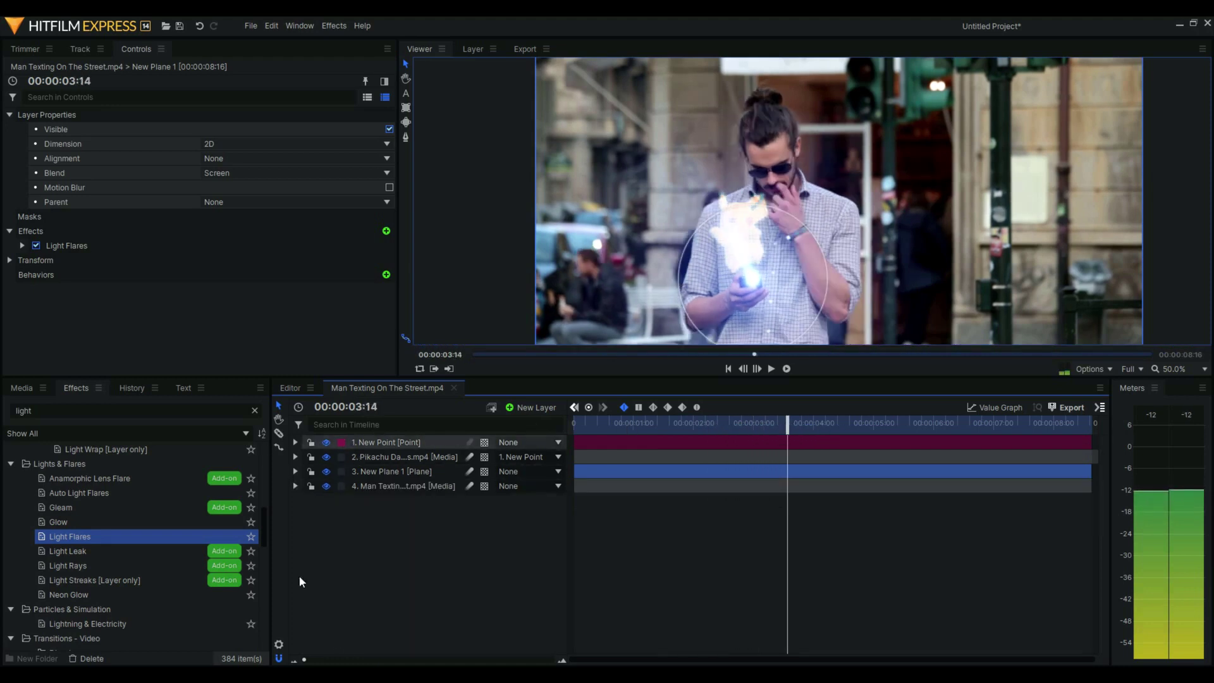
pyautogui.click(15, 392)
pyautogui.moveTo(756, 426)
pyautogui.mouseDown()
pyautogui.moveTo(700, 424)
pyautogui.moveTo(773, 422)
pyautogui.mouseUp()
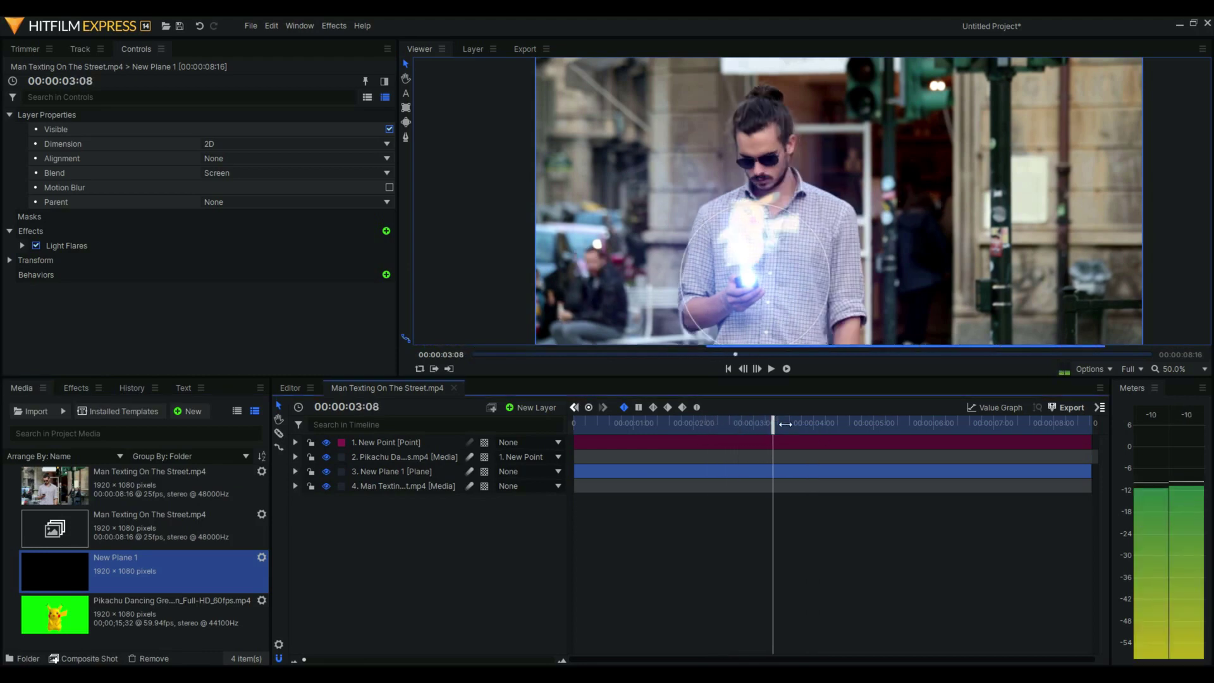